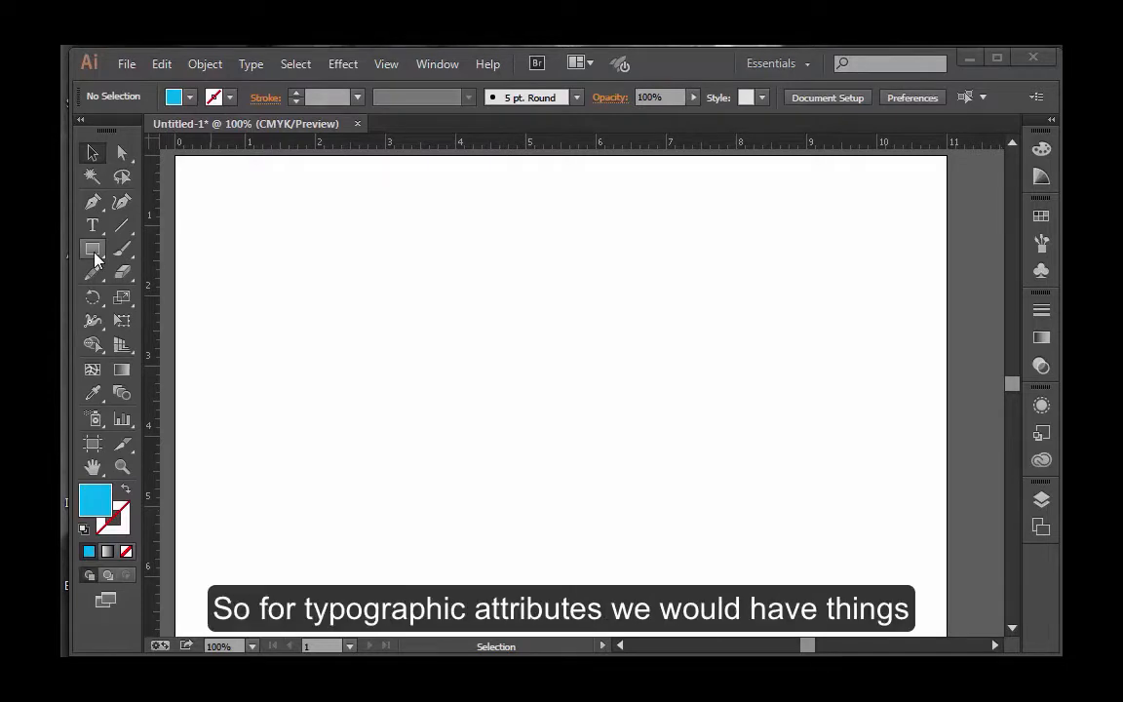
Draw a blue square about 1.7 in wide with the Rectangle tool in the upper-left area of the artboard.
left_click(94, 228)
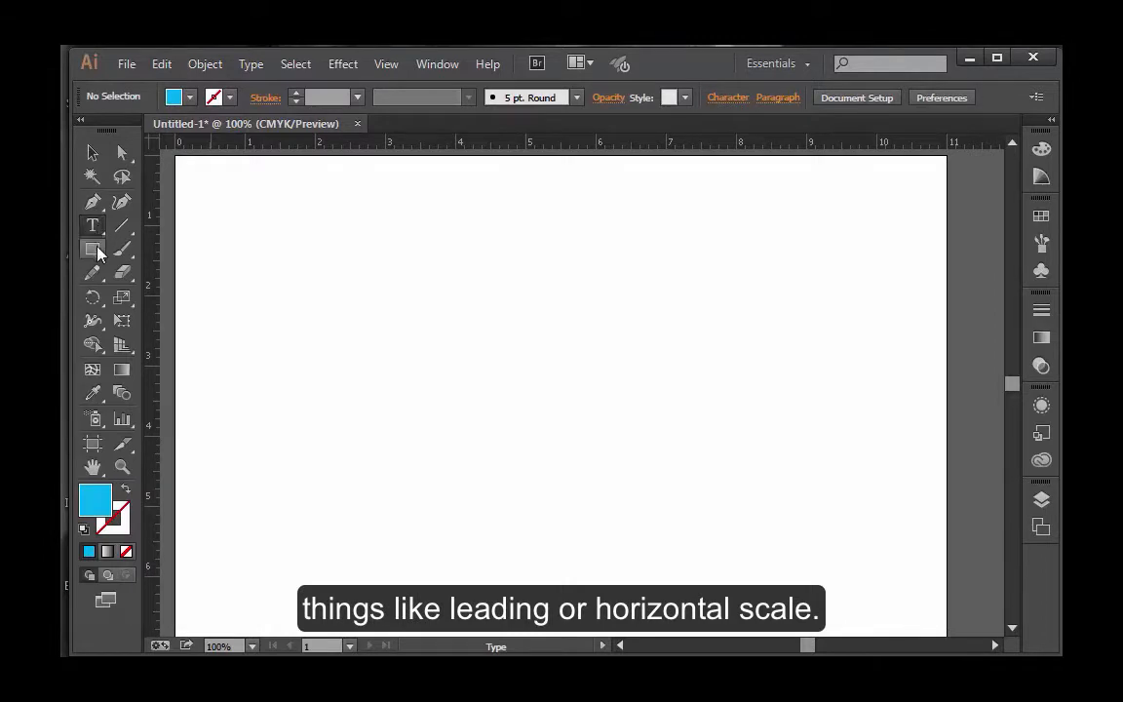
left_click(93, 250)
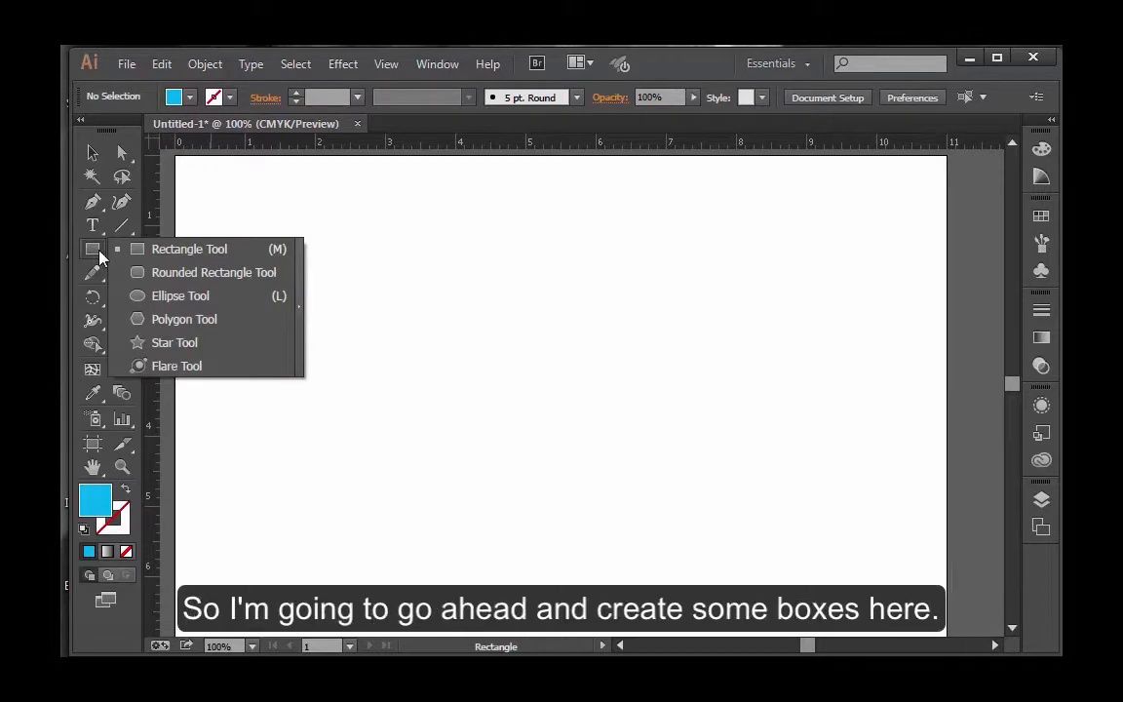
left_click(132, 252)
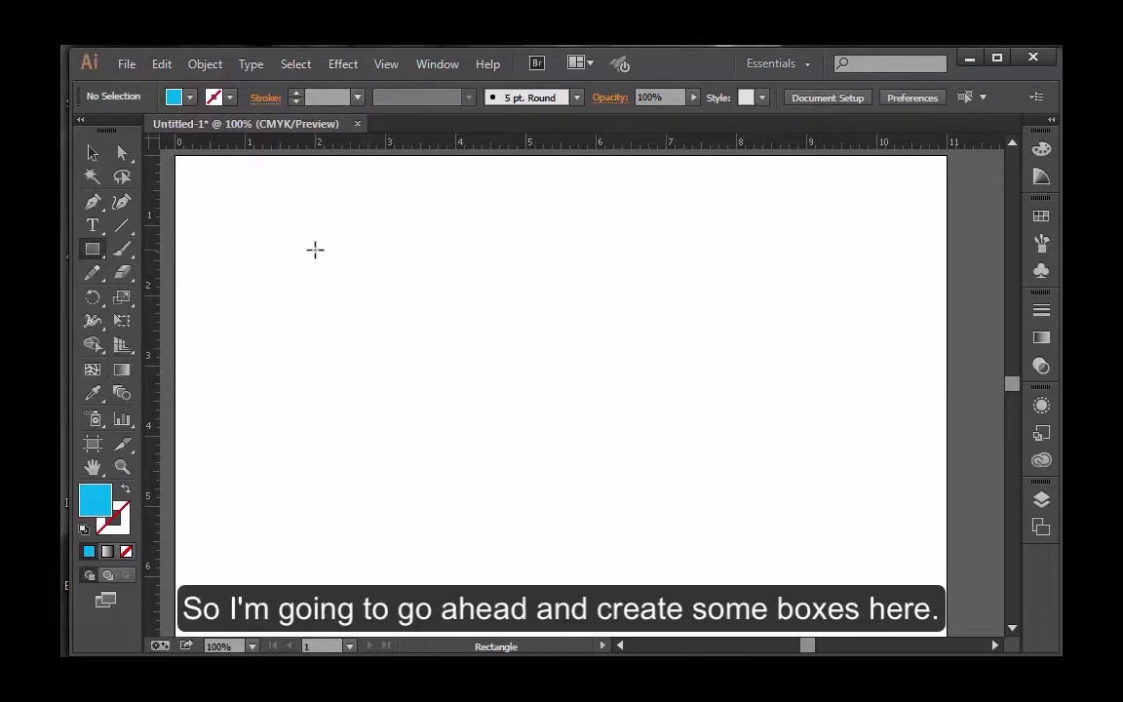
left_click_drag(315, 251, 378, 365)
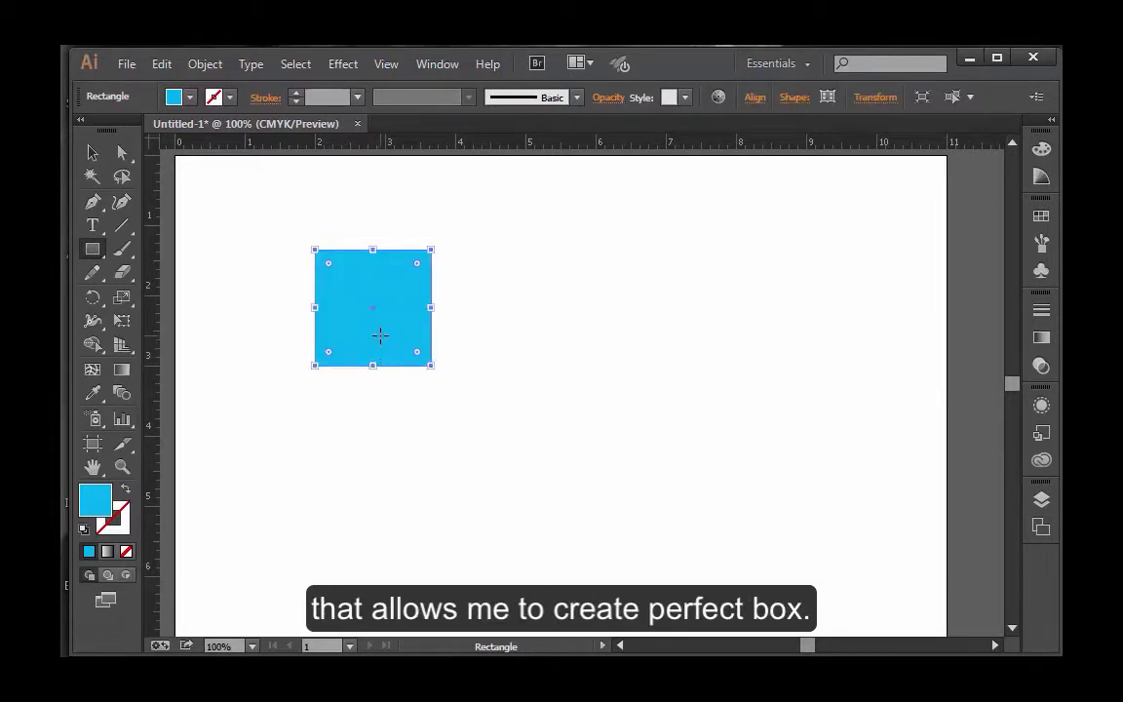
Duplicate the blue square to form a row of three, with a fourth copy directly below the third.
left_click(100, 158)
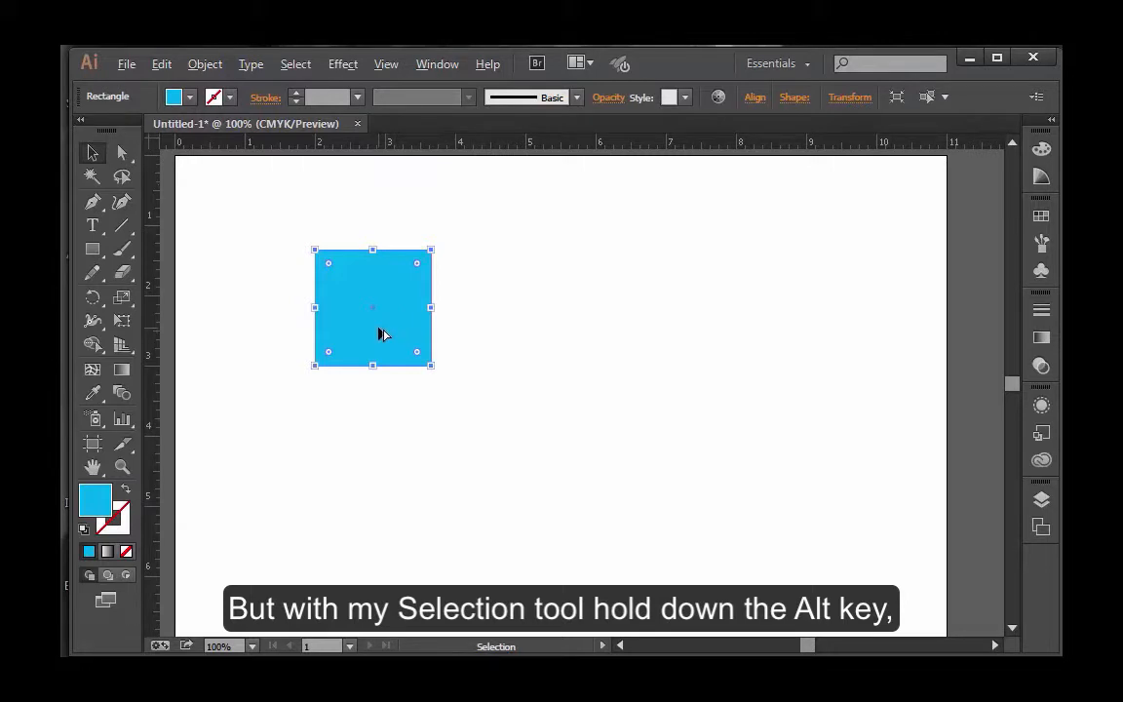
key("alt")
key("ctrl")
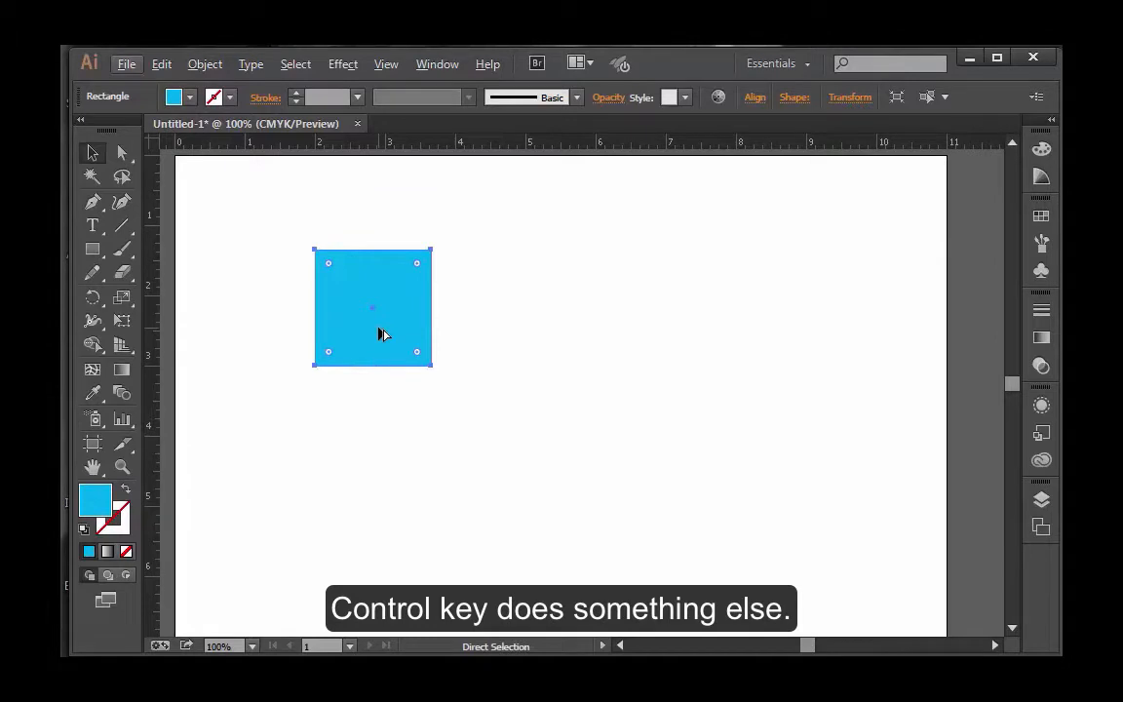
key("alt")
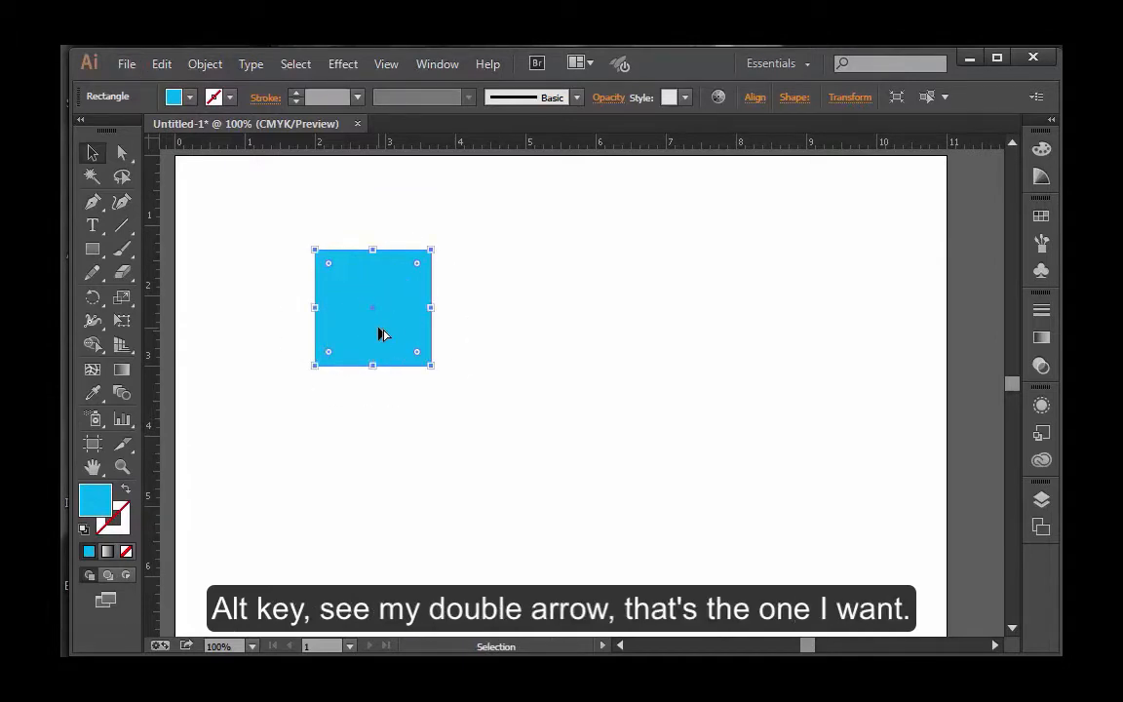
left_click_drag(388, 328, 682, 477)
left_click(726, 380)
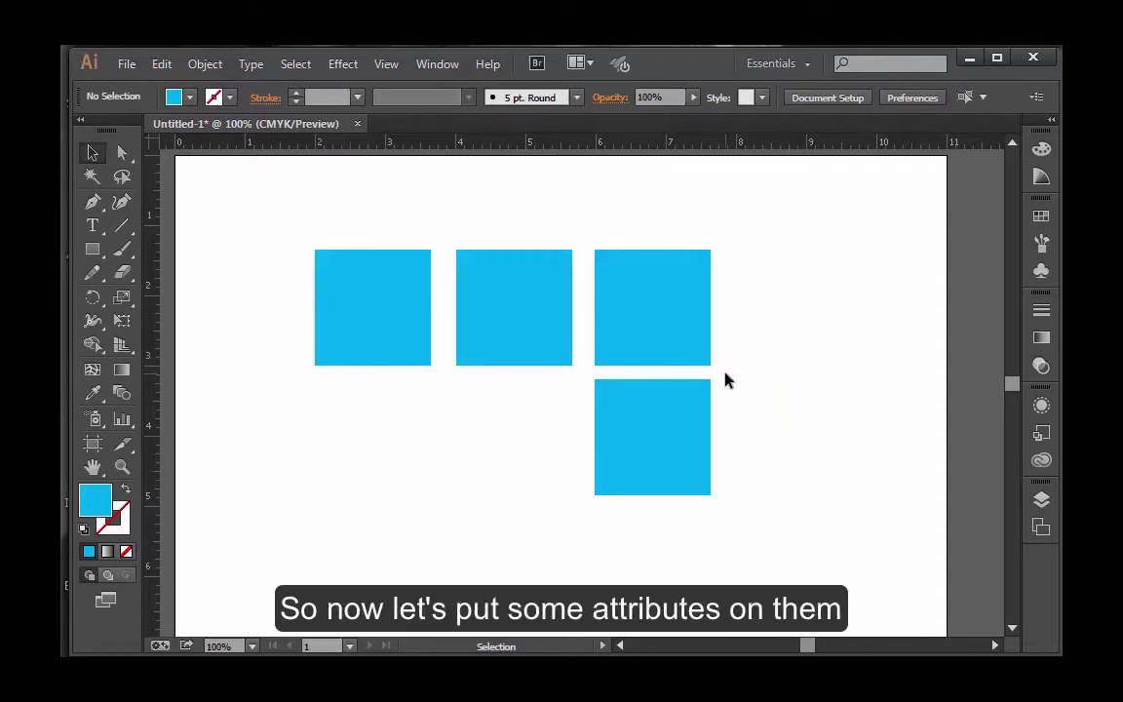
Fill the third square in the row with magenta from an enlarged view of the swatches.
left_click(677, 325)
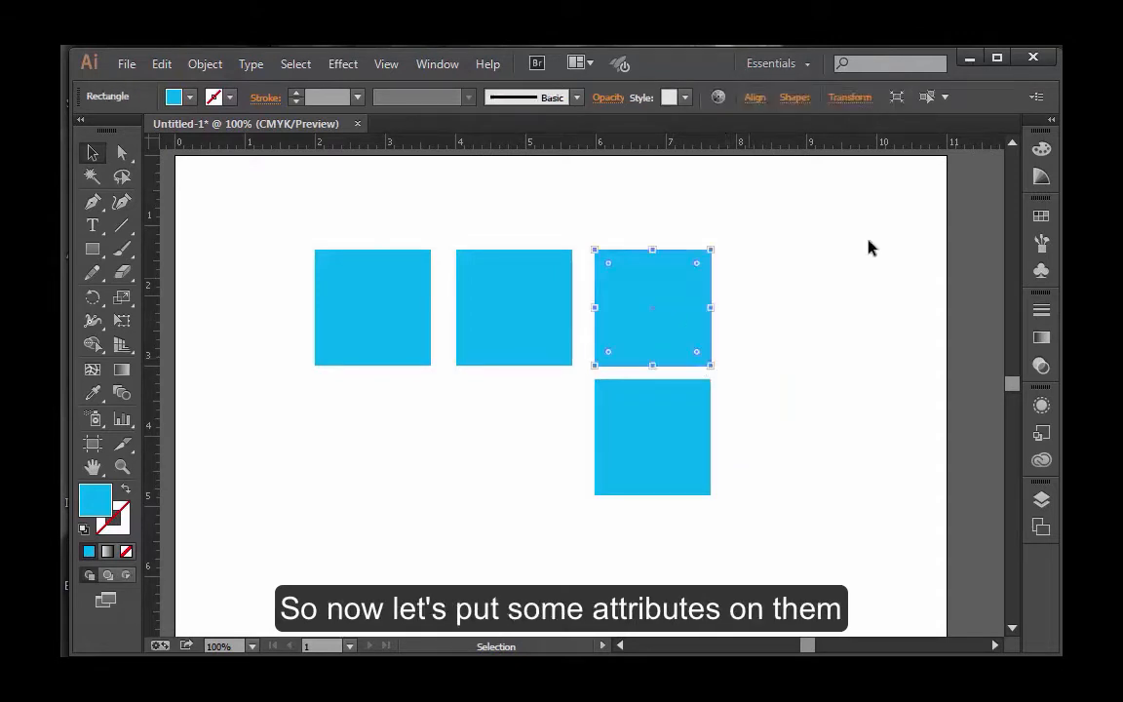
left_click(1041, 218)
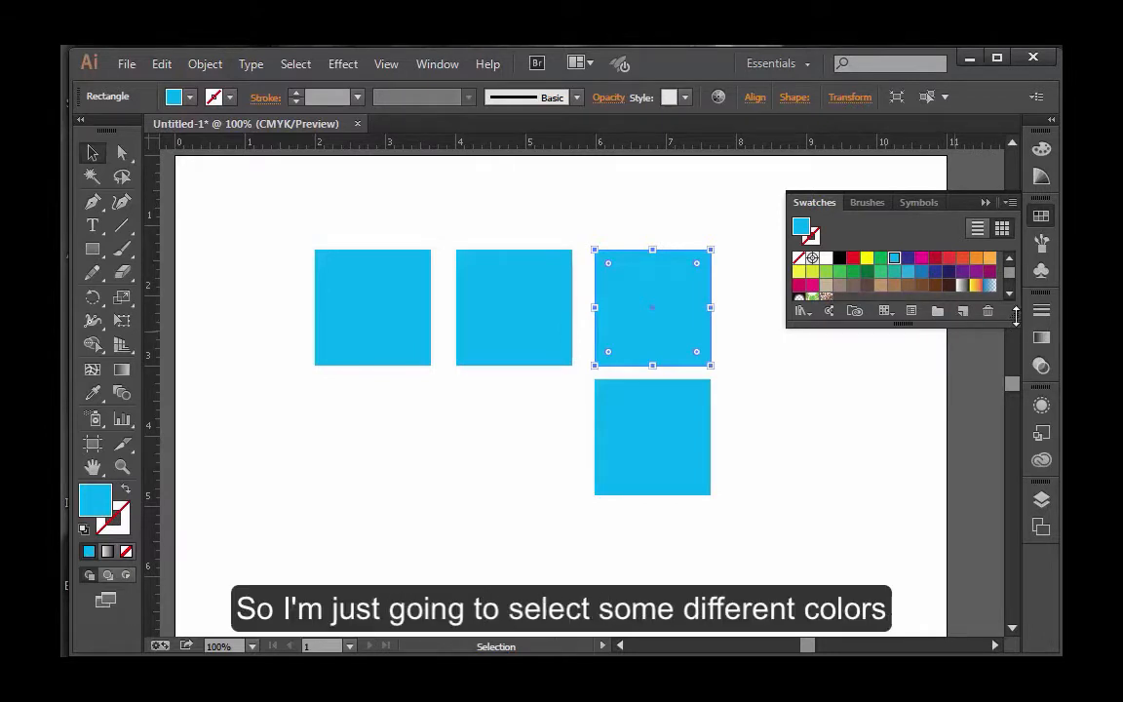
left_click_drag(1015, 314, 1015, 355)
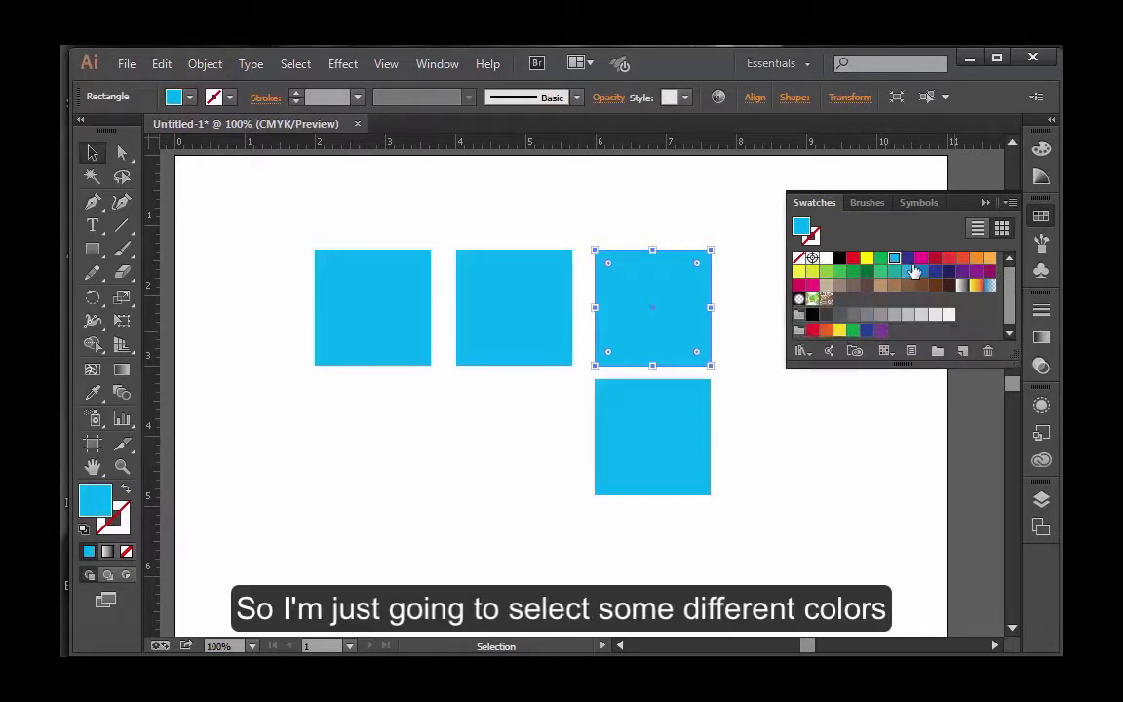
left_click(921, 257)
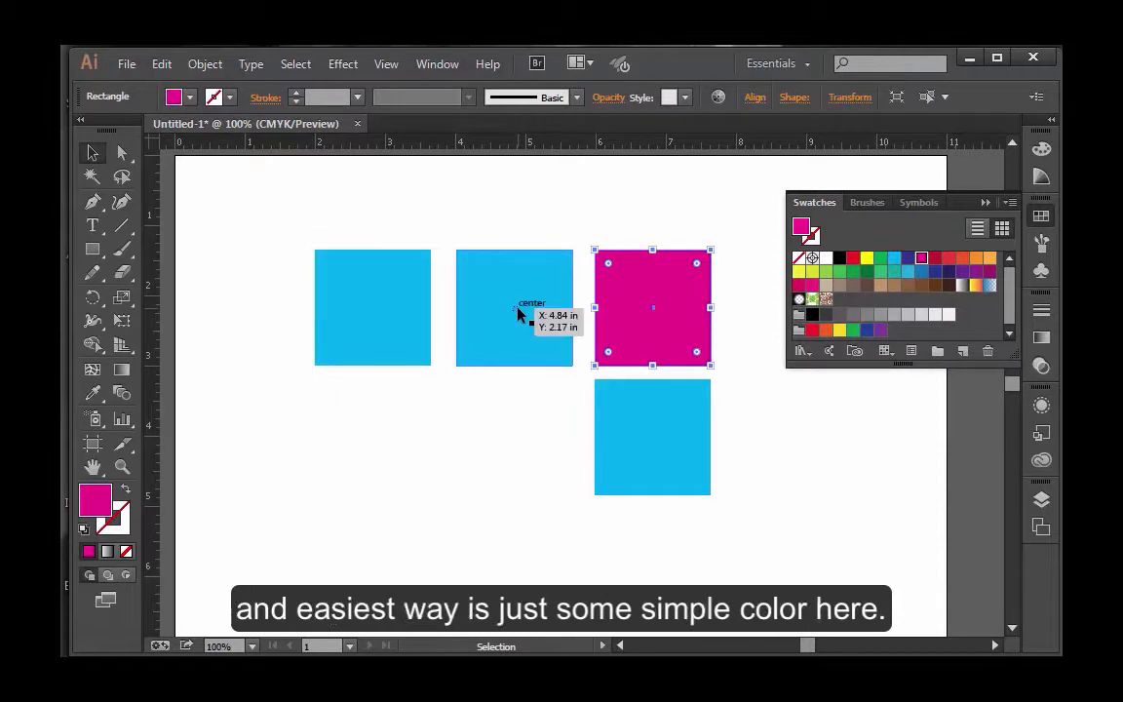
left_click(745, 359)
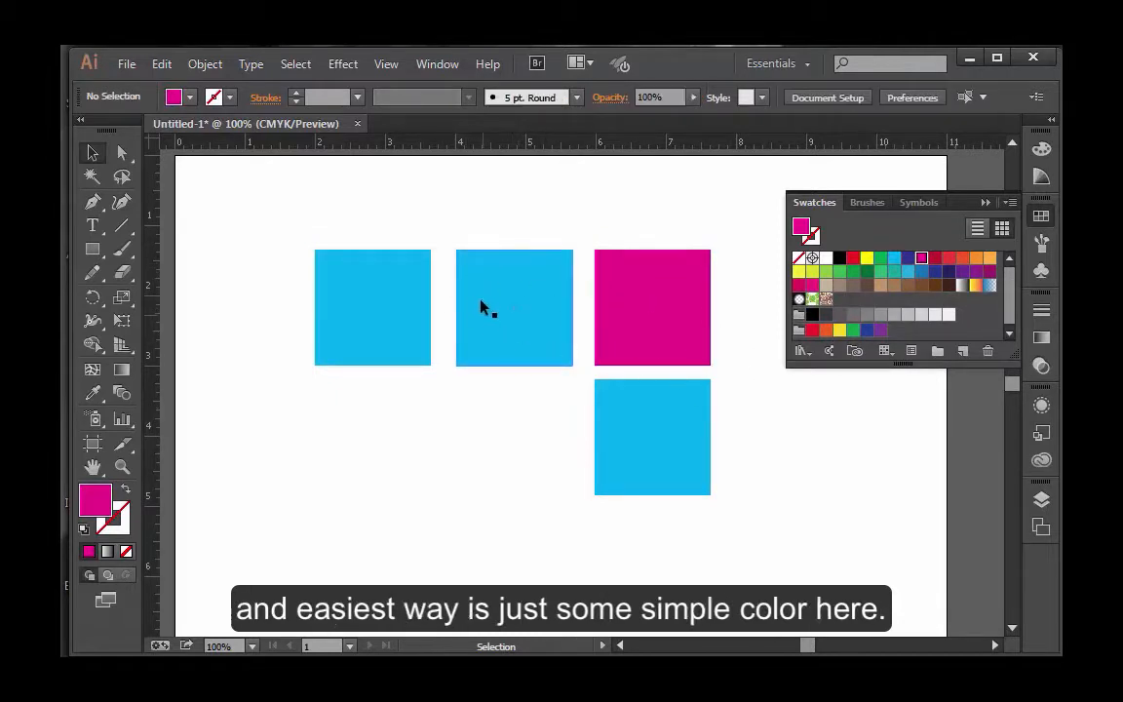
Fill the middle square with the dark red swatch and the first square with the brighter red swatch.
left_click(551, 312)
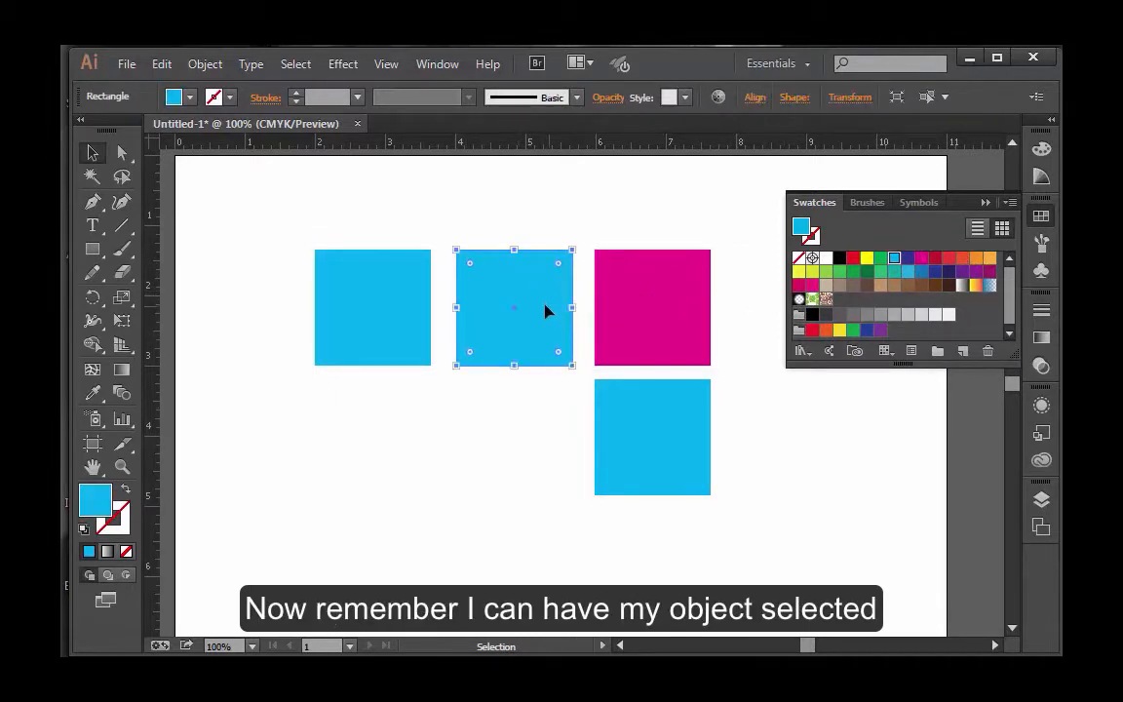
left_click(949, 258)
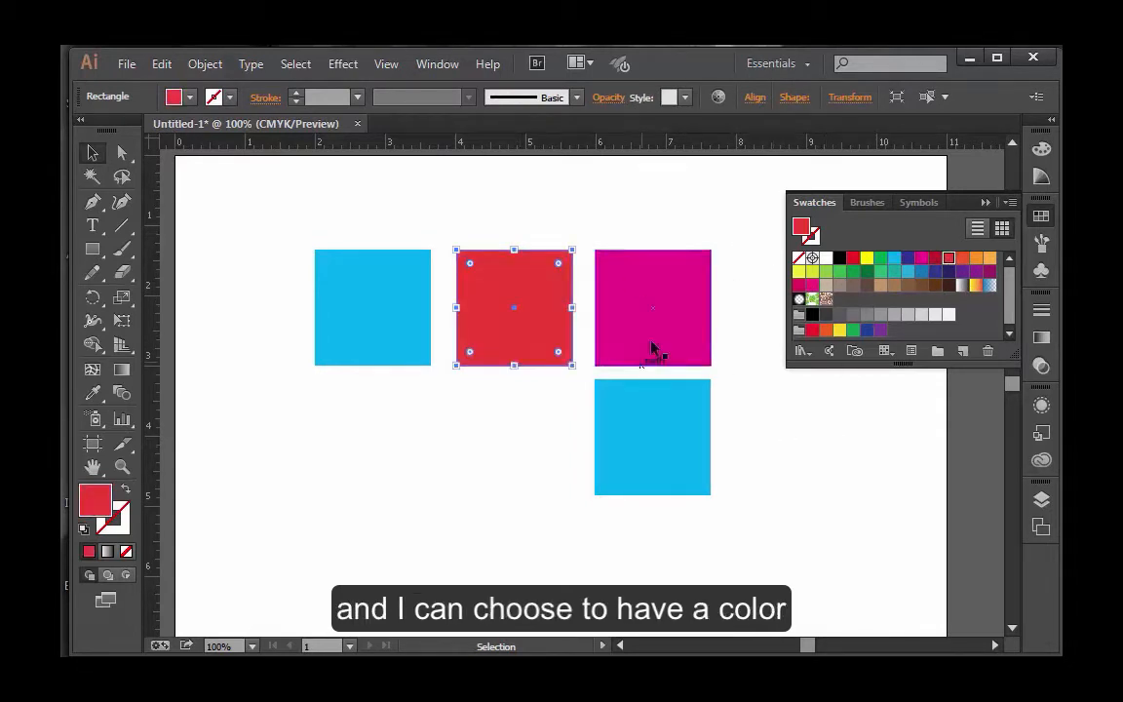
left_click(935, 258)
left_click(787, 418)
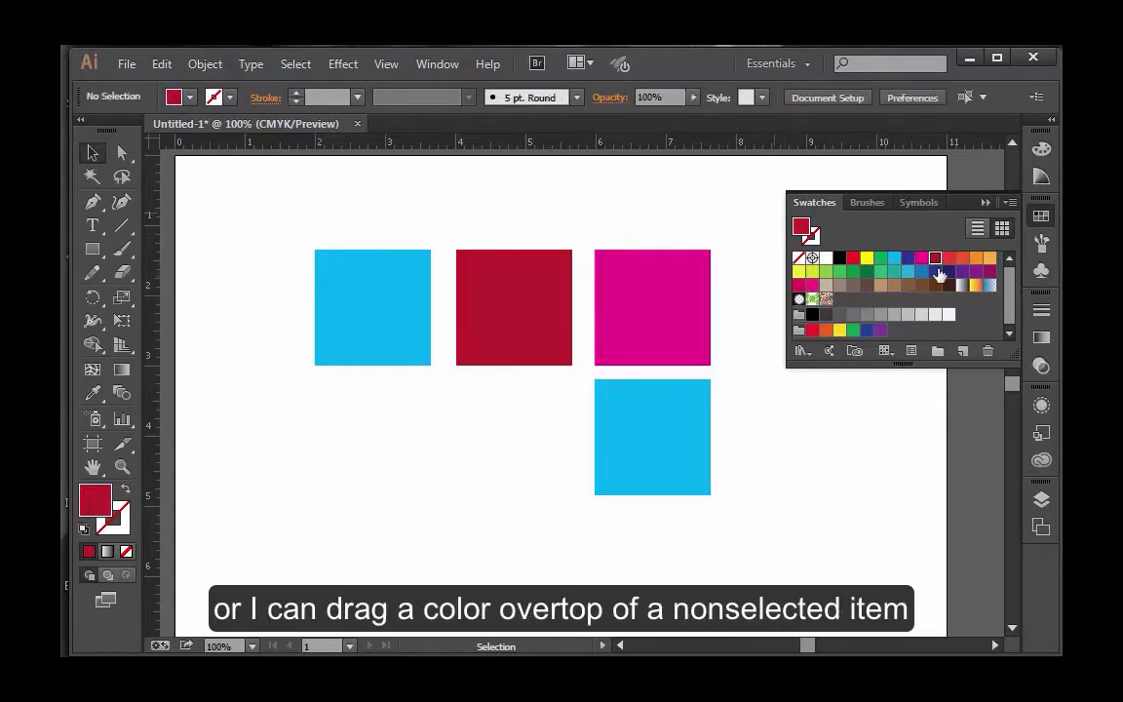
left_click_drag(949, 258, 407, 314)
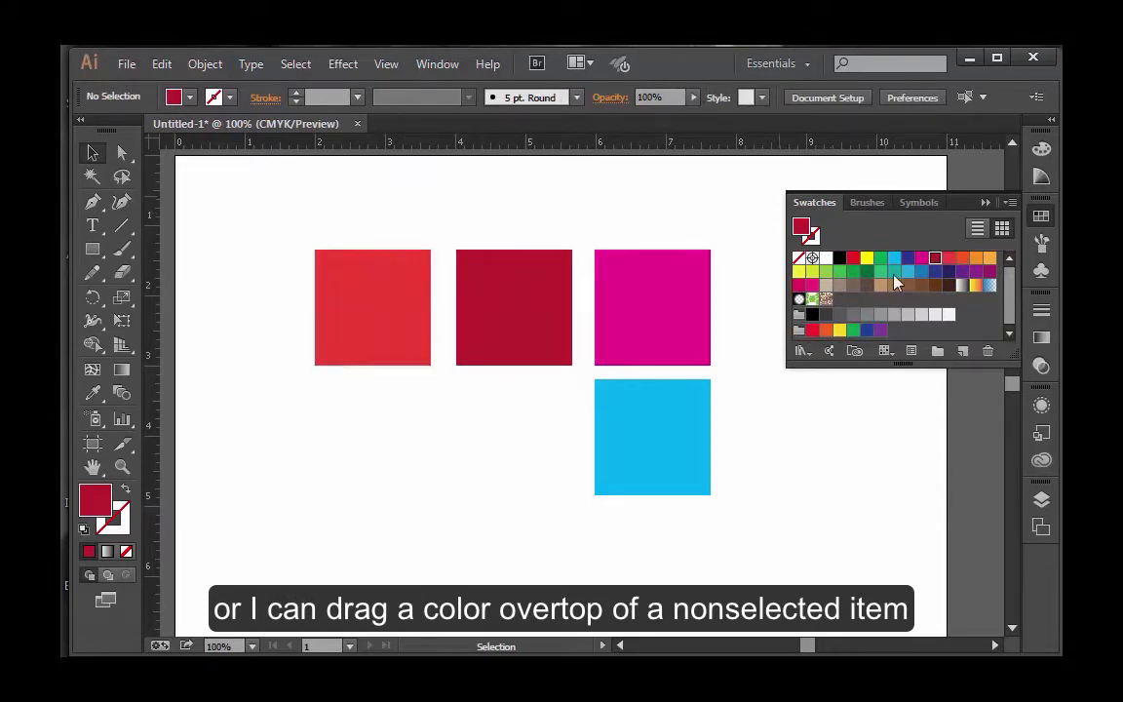
Fill the lower square with orange and the square above it with light orange.
left_click_drag(976, 261, 683, 468)
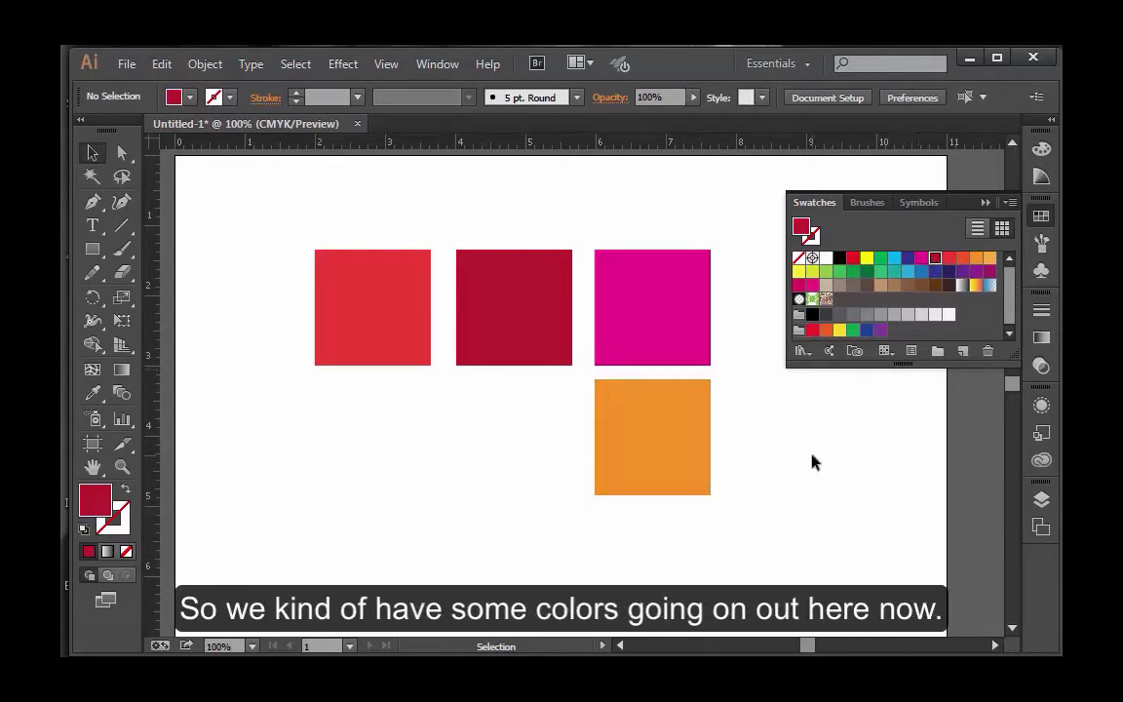
left_click_drag(976, 262, 704, 311)
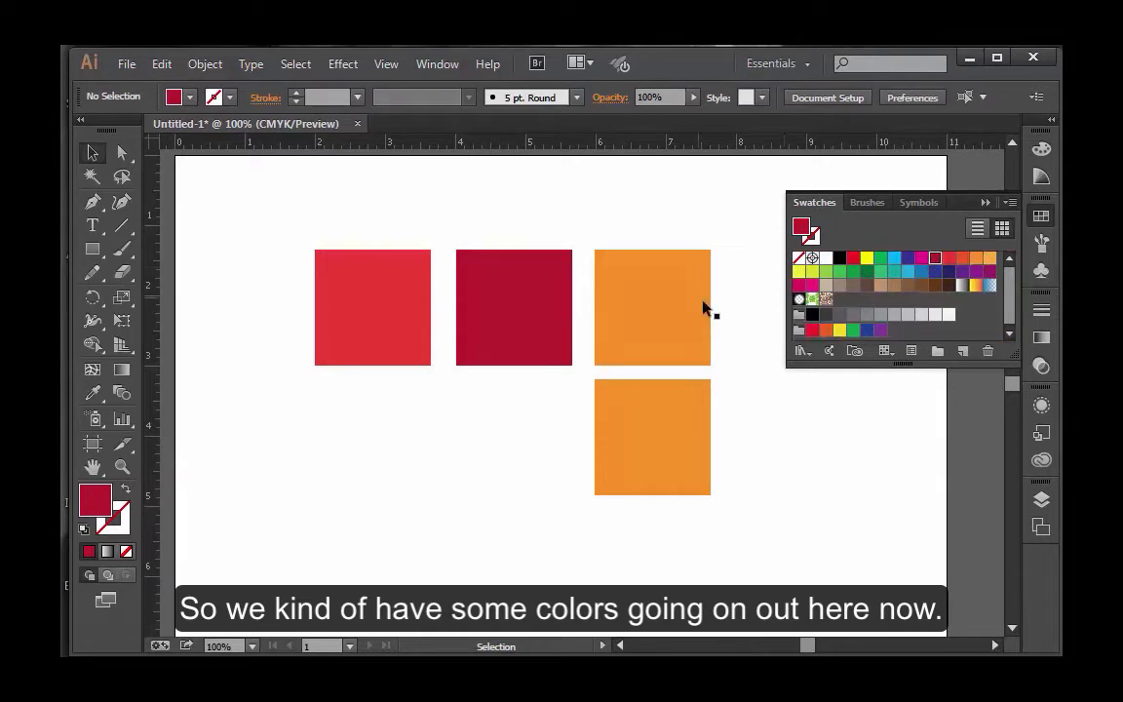
left_click_drag(978, 262, 694, 312)
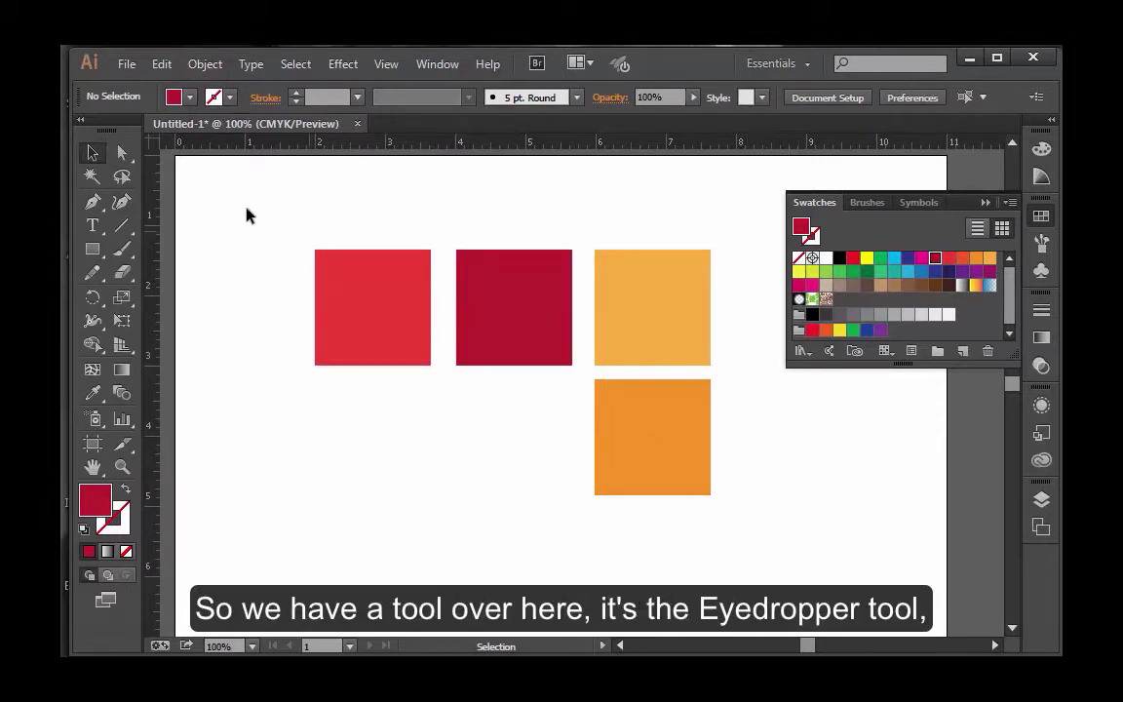
Sample the light orange of the third square with the Eyedropper and apply it to the unselected middle square.
left_click(94, 396)
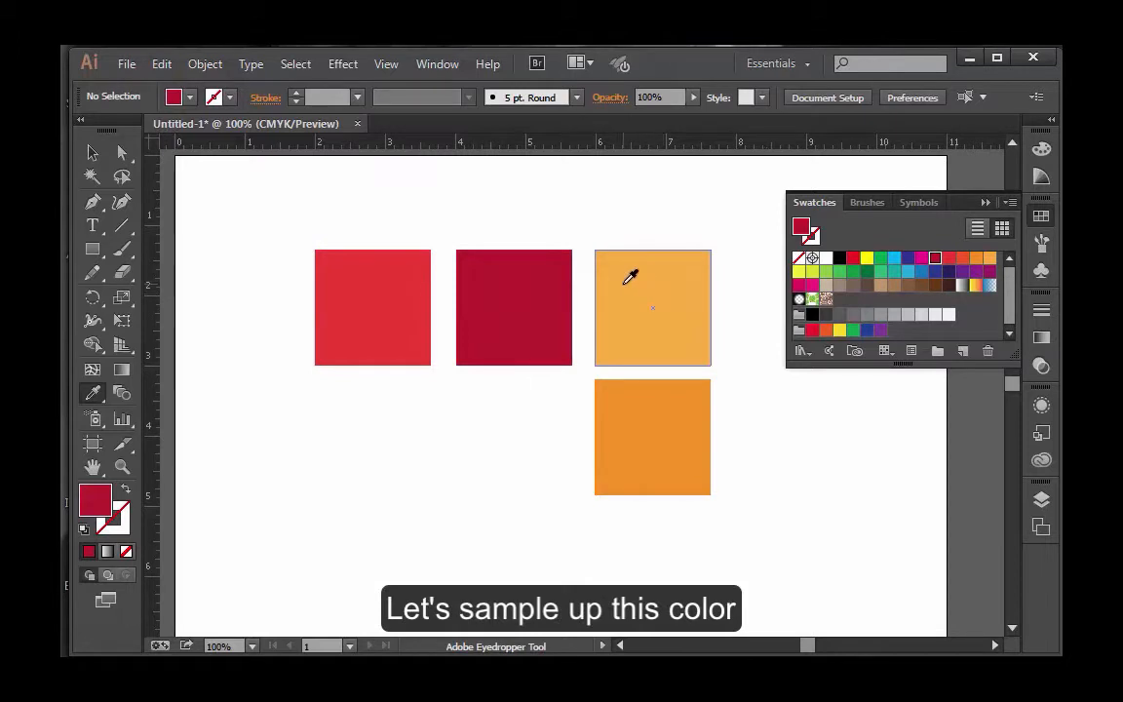
left_click(688, 308)
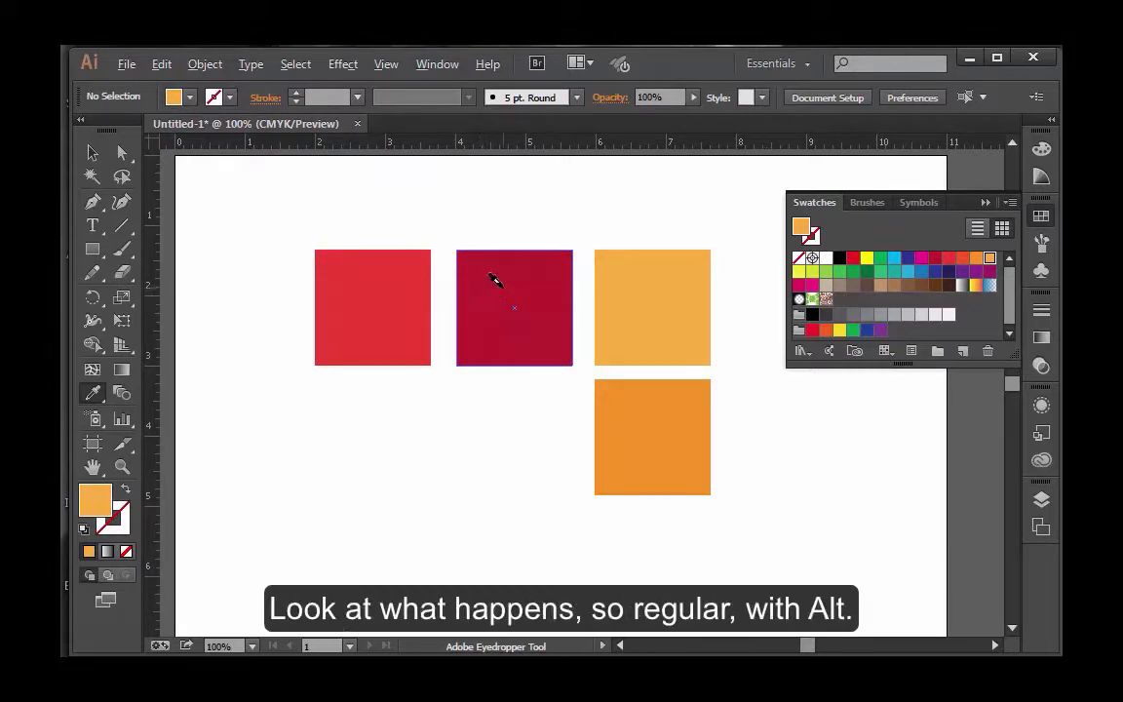
key("alt")
key("alt")
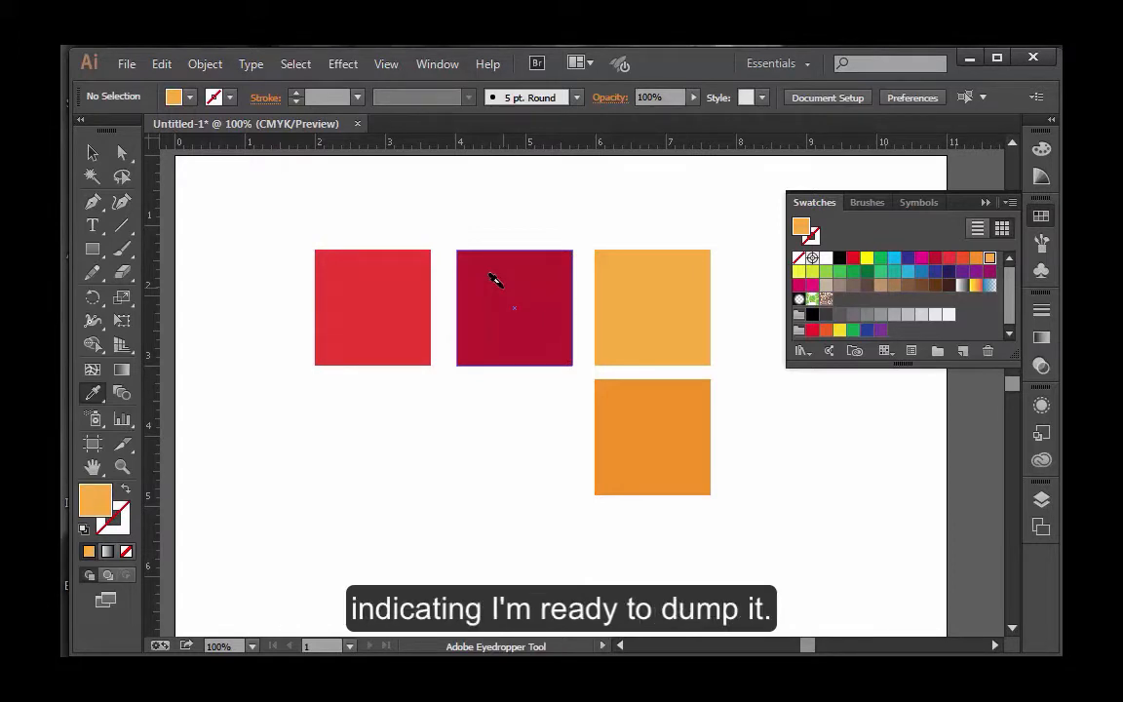
left_click(499, 277, "alt")
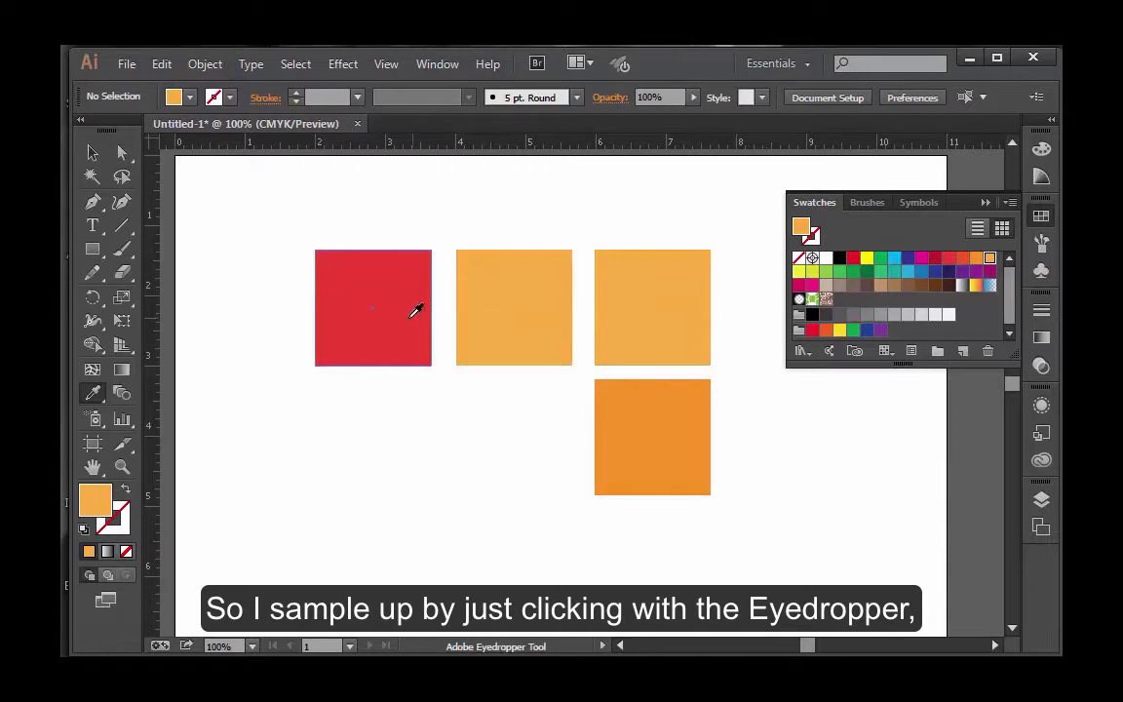
Apply the sampled light orange to the unselected first square with the Eyedropper.
key("alt")
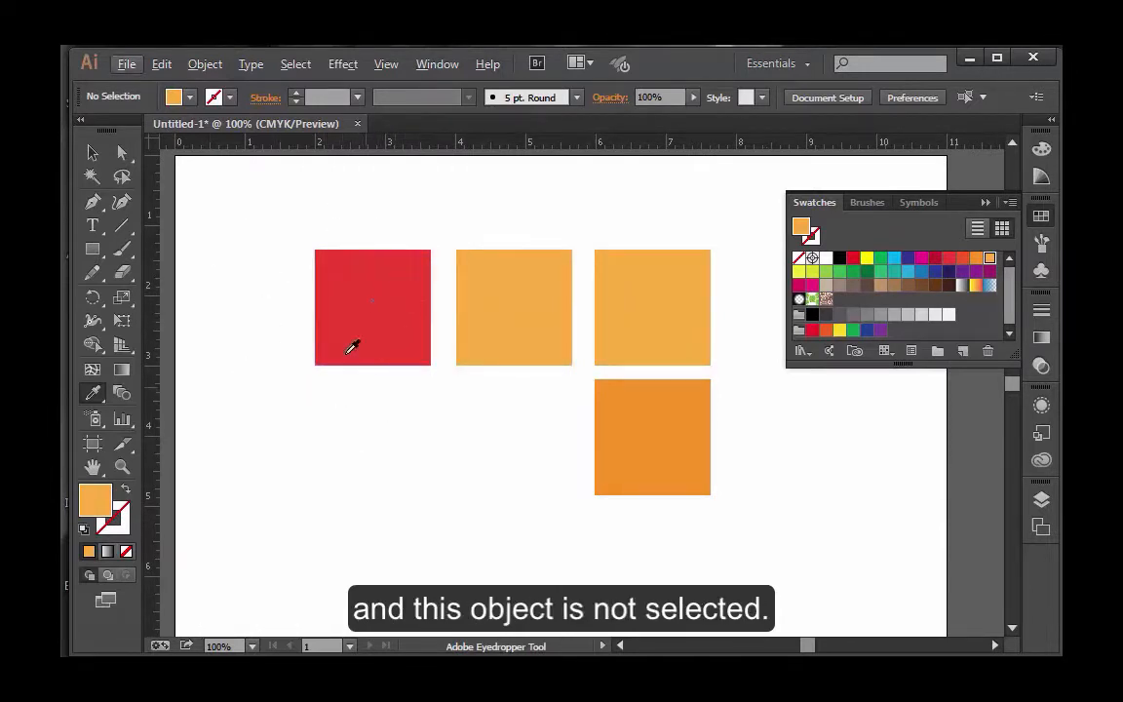
key("alt")
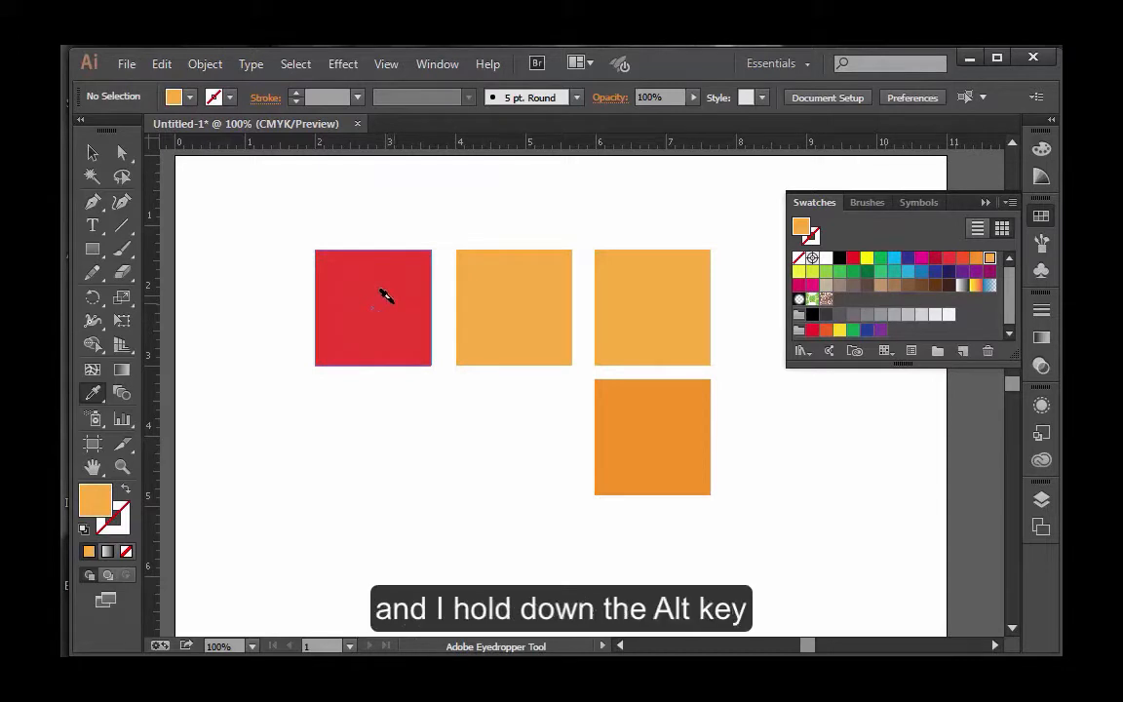
left_click(384, 295, "alt")
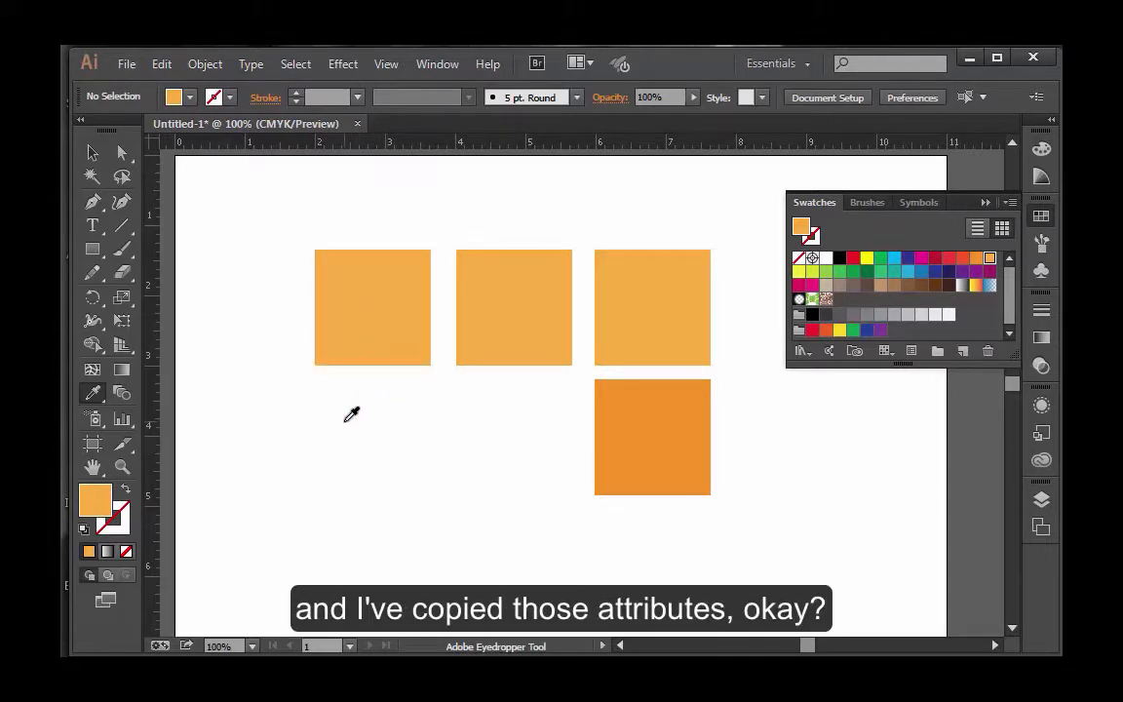
Draw an open, curved three-point path about 2.5 in tall with the Pen tool below the squares and deselect it.
scroll(466, 495, "down", 5)
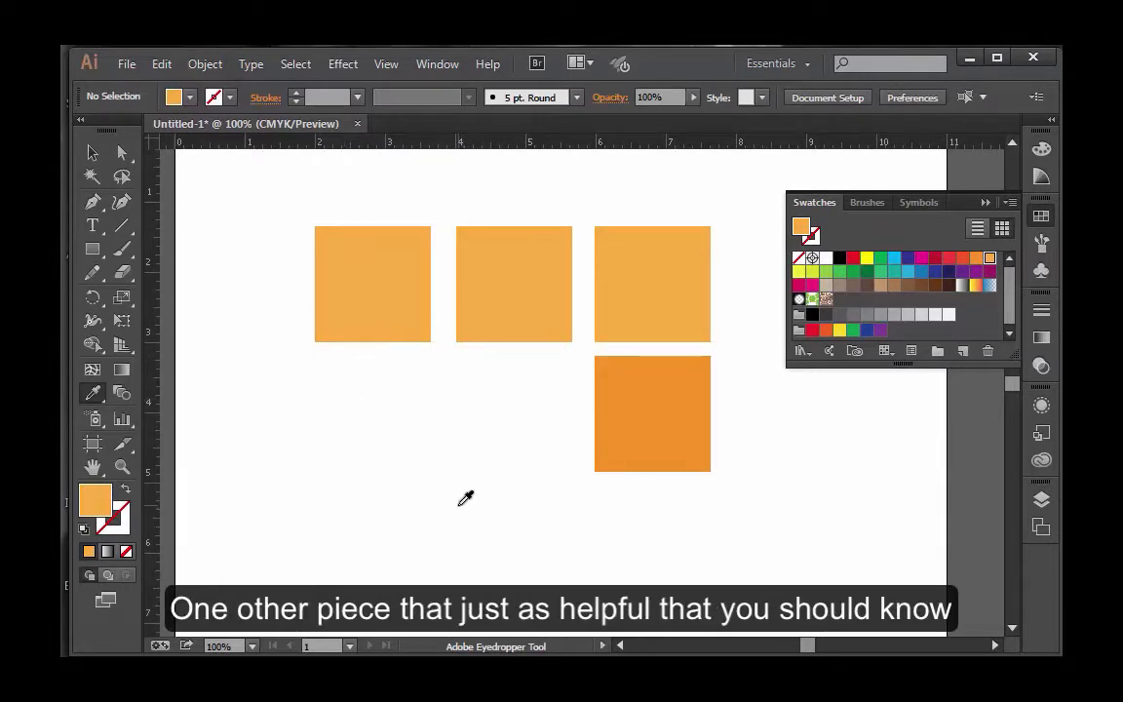
scroll(468, 483, "up", 2)
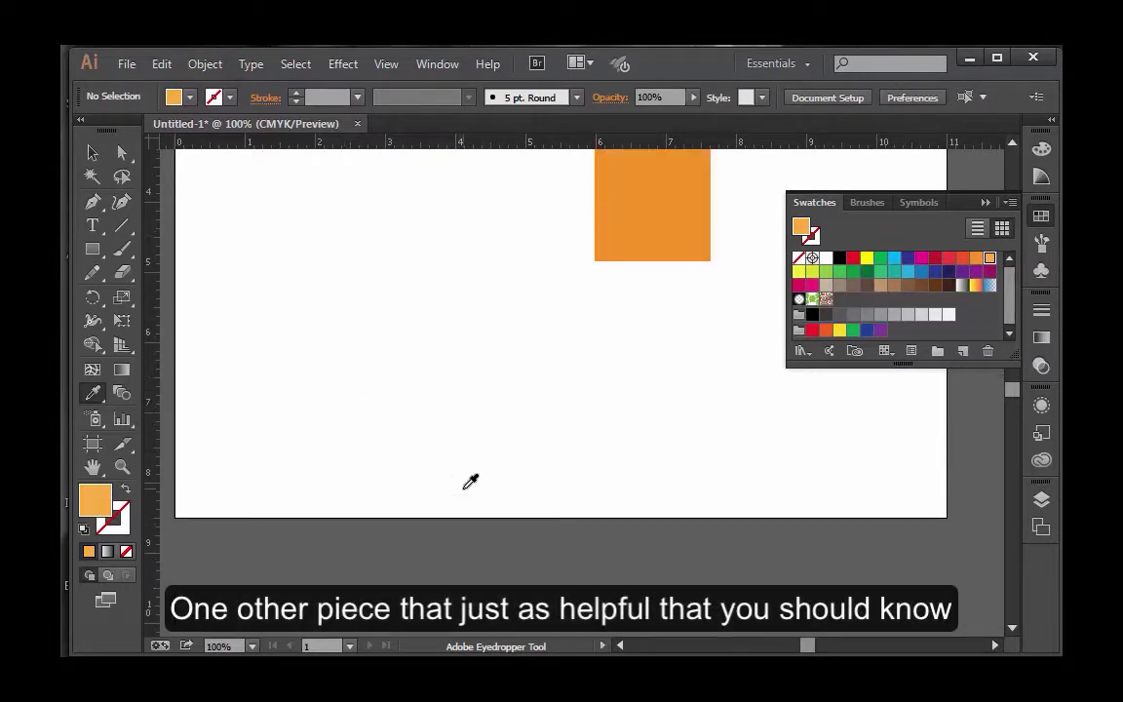
left_click(95, 203)
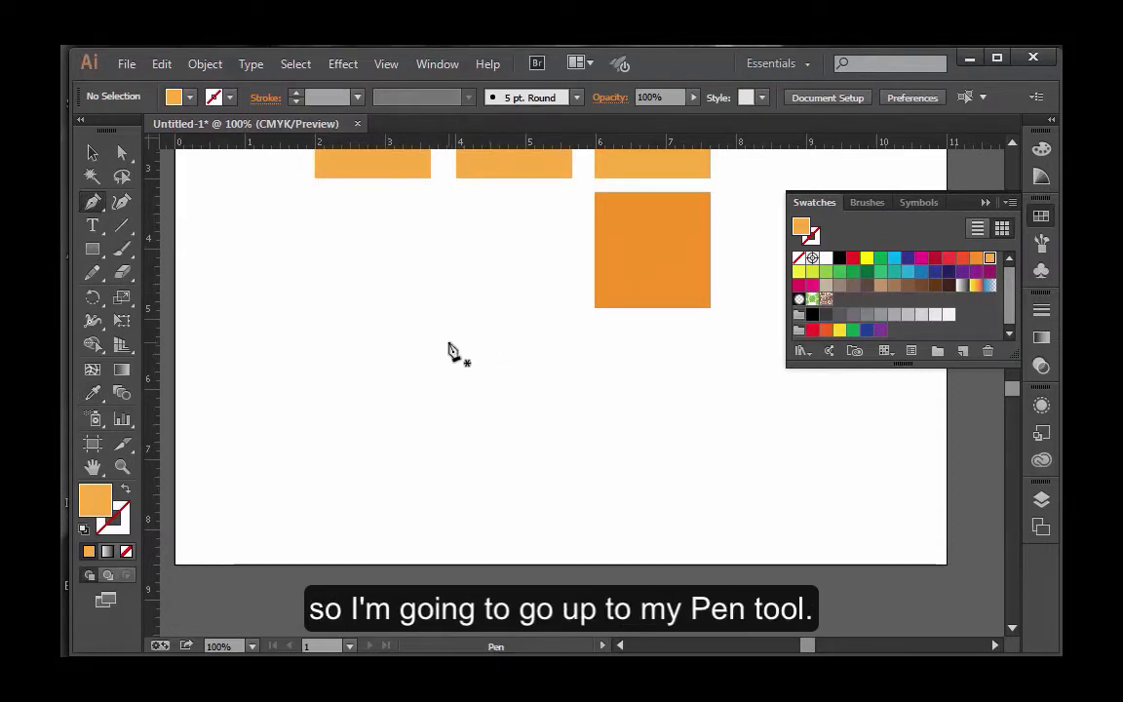
left_click_drag(447, 332, 323, 467)
left_click_drag(424, 478, 482, 456)
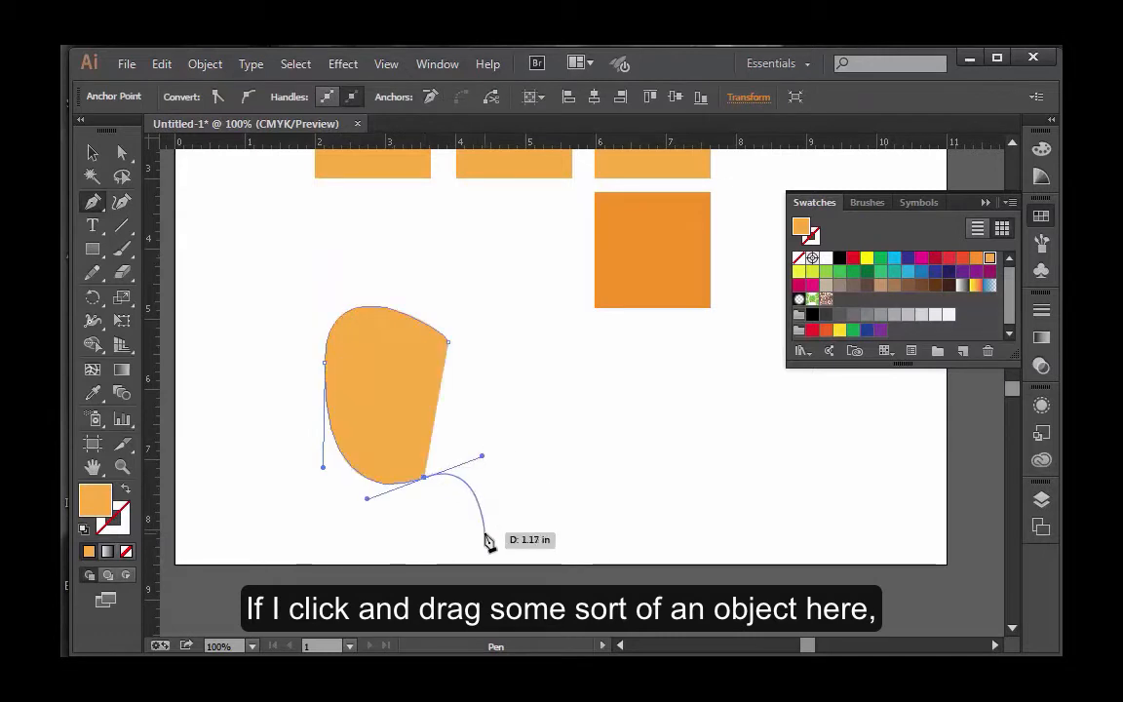
left_click_drag(450, 528, 450, 523)
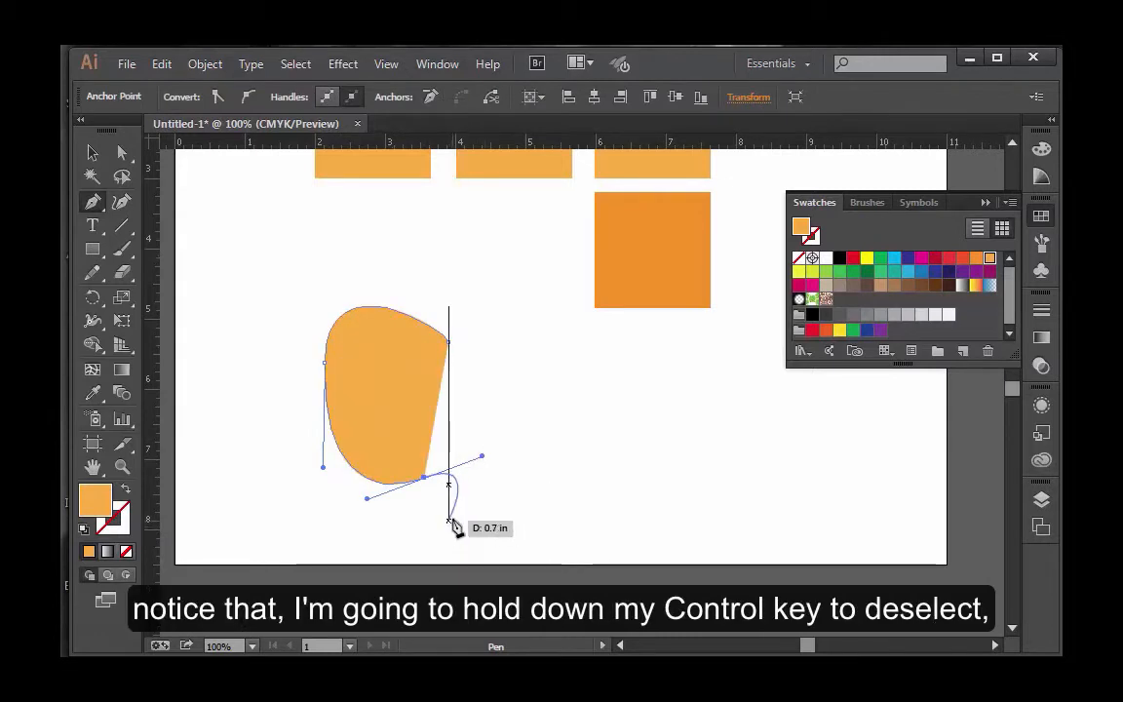
left_click(529, 418, "ctrl")
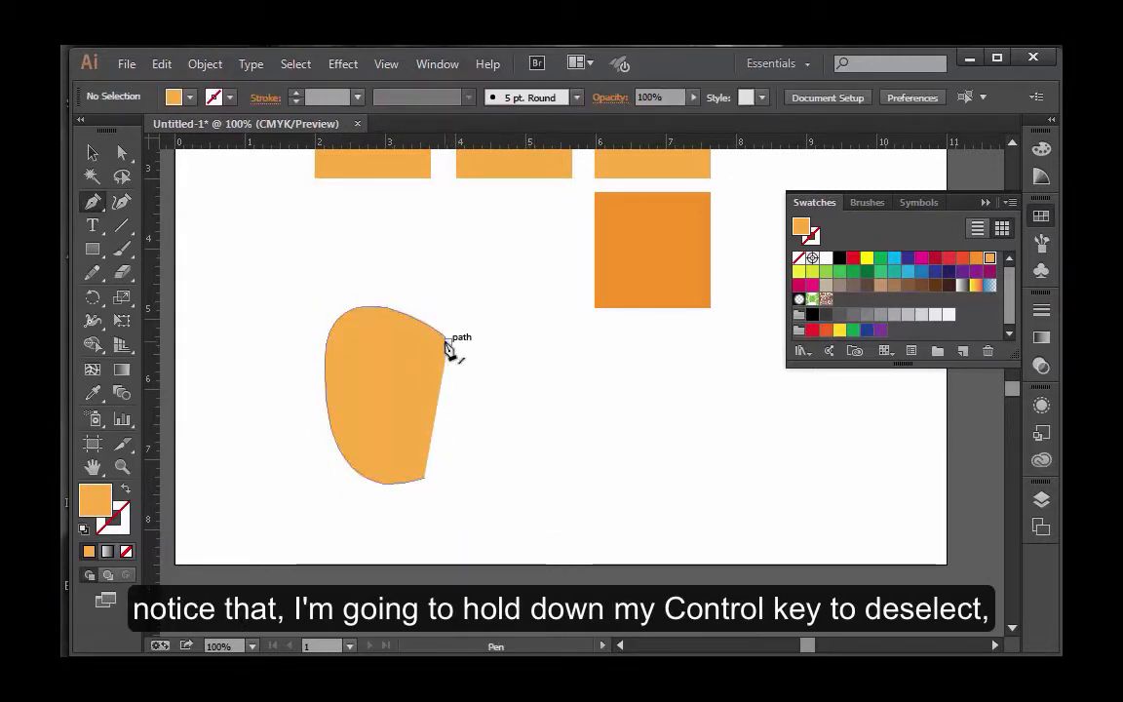
Direct-select the filled open path and move its lower end anchor point about 1.6 in to the right.
left_click(122, 153)
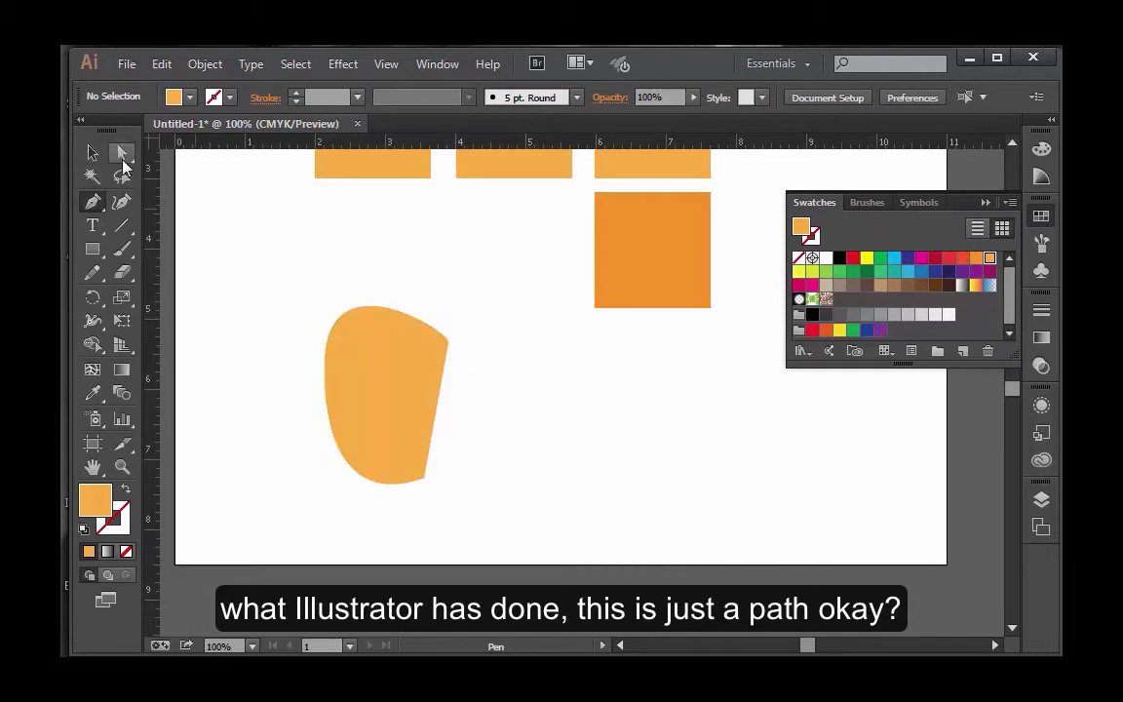
left_click(417, 375)
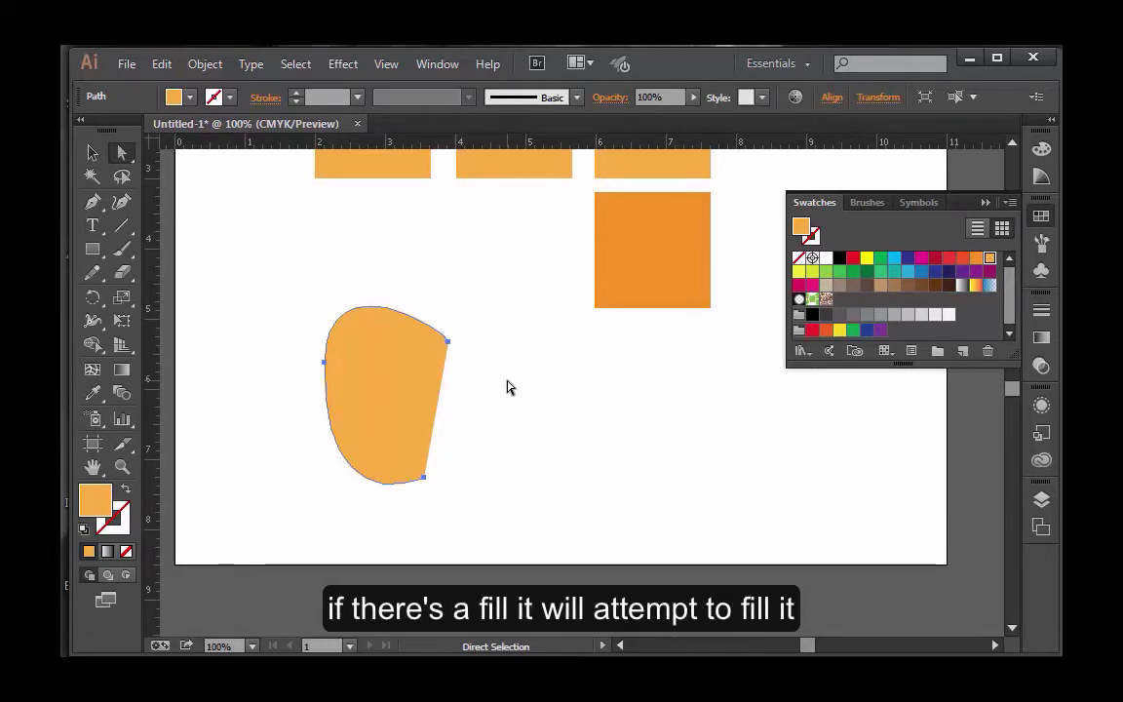
left_click(475, 455)
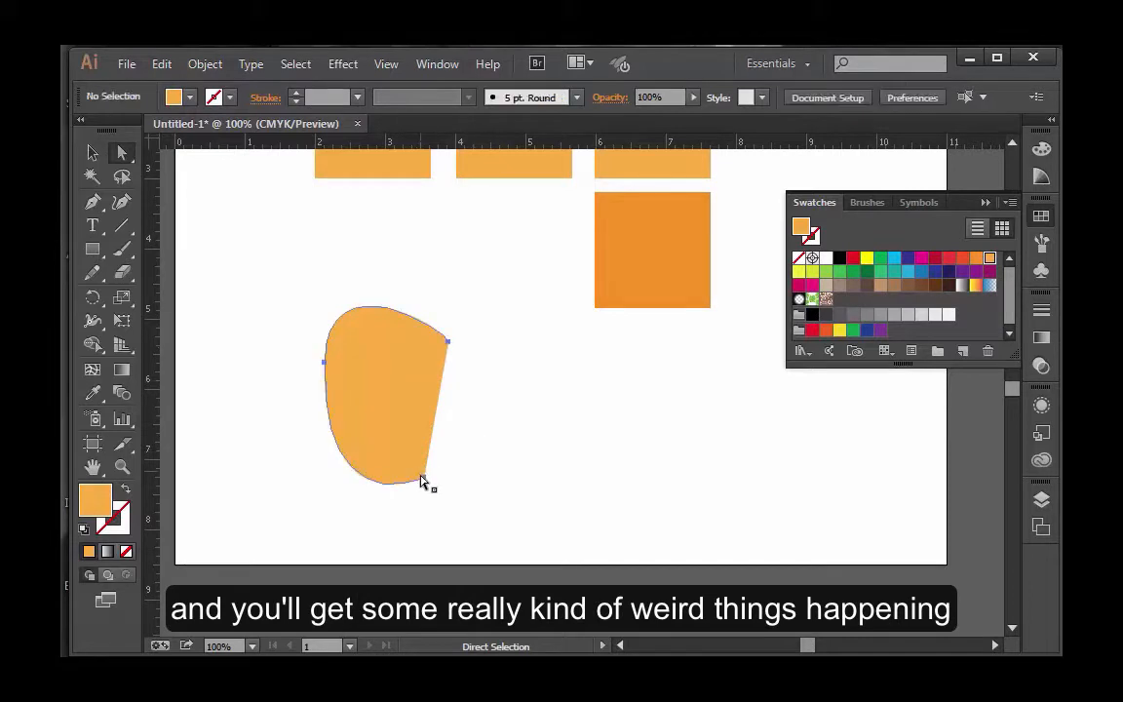
left_click_drag(423, 478, 536, 483)
left_click(511, 471)
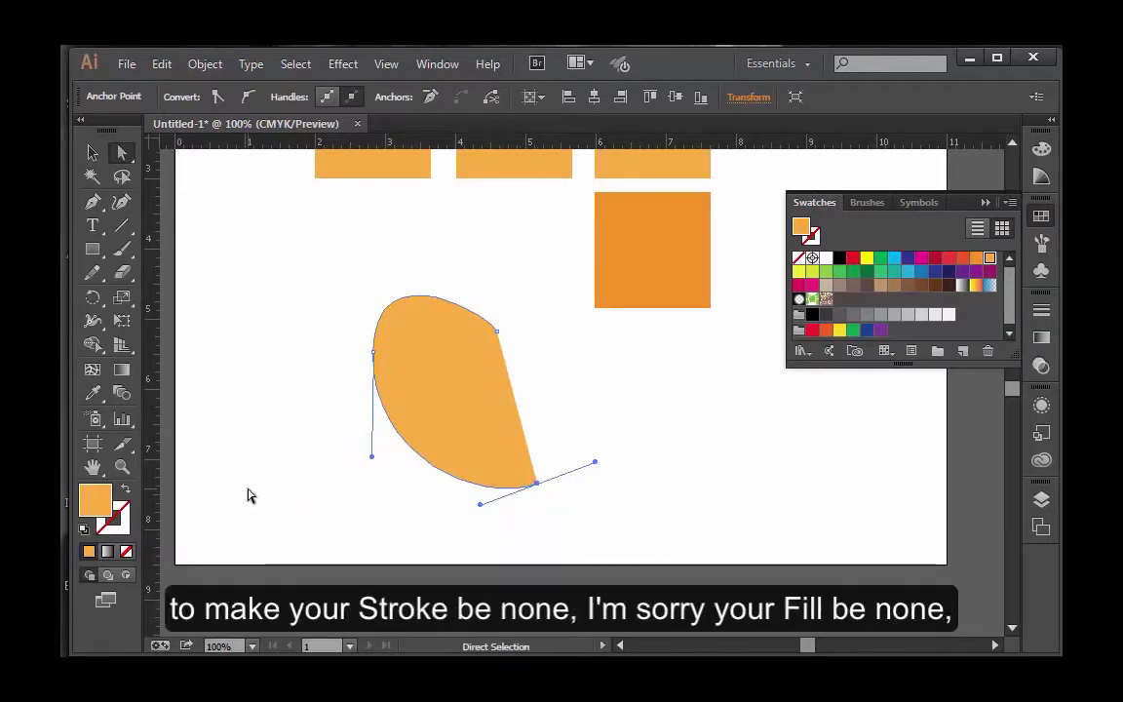
Set the open path's fill to none and its stroke to black, and deselect it.
left_click(127, 553)
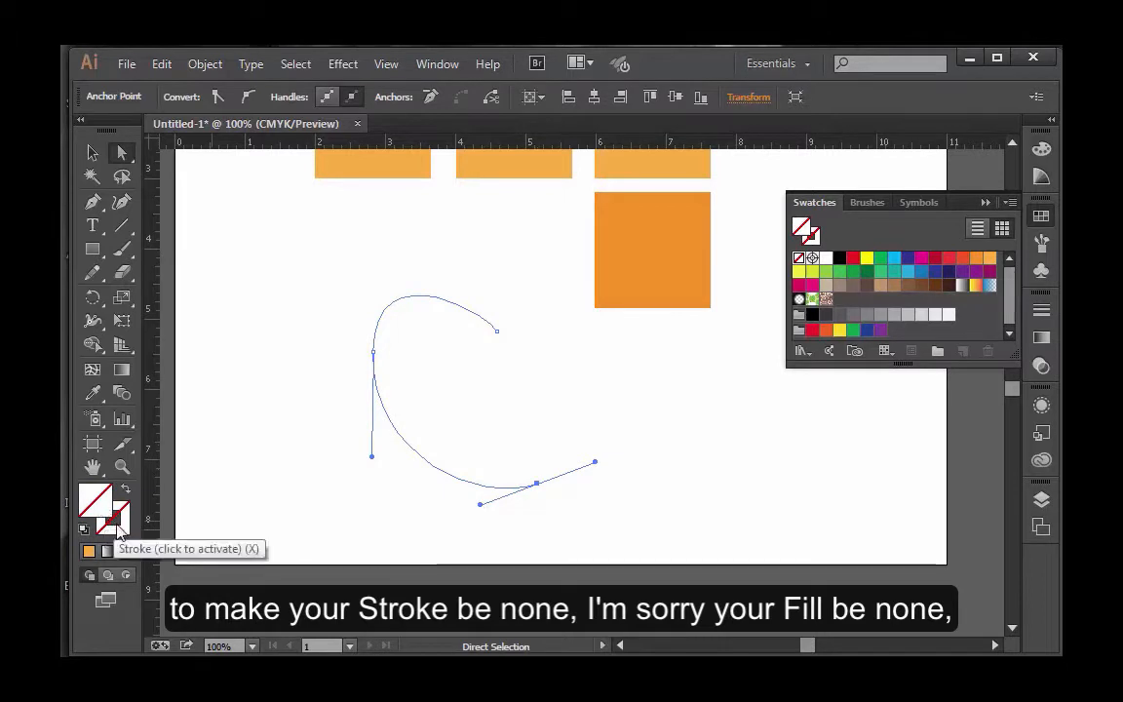
left_click(119, 523)
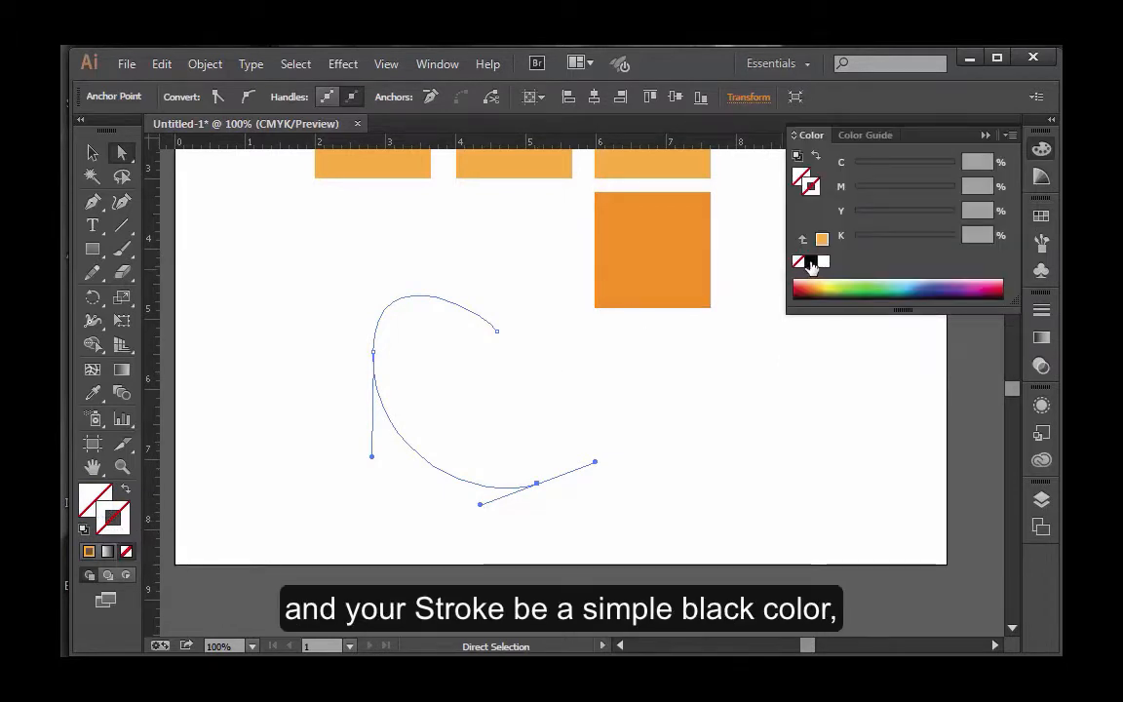
left_click(812, 261)
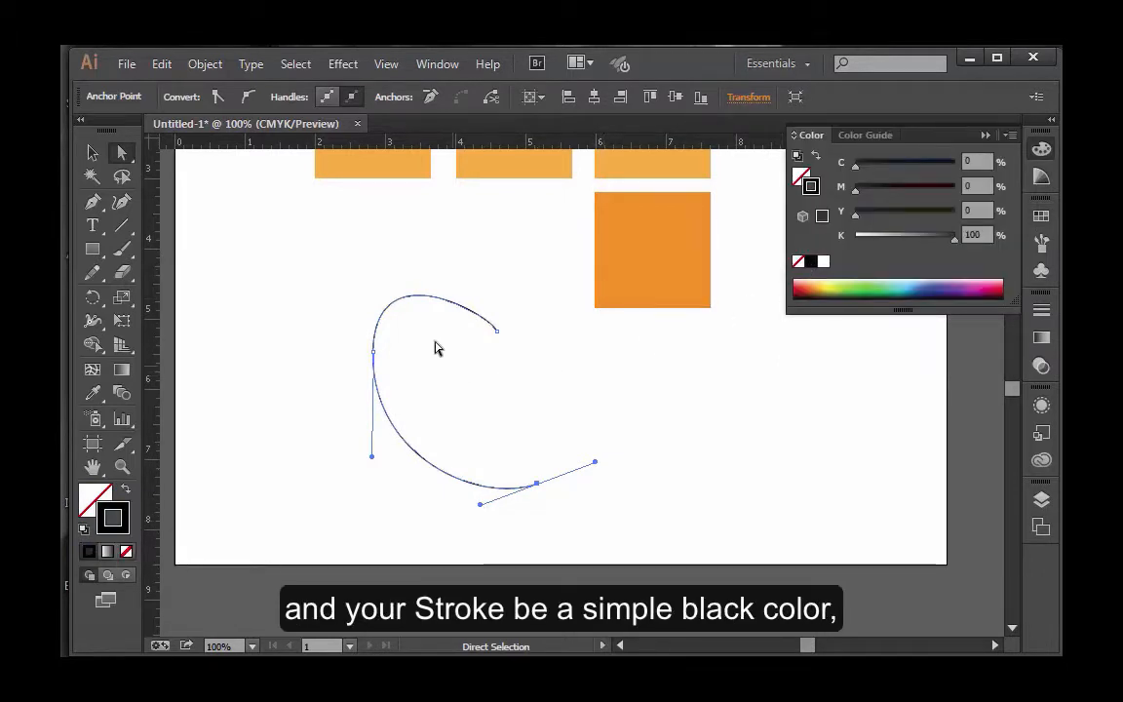
left_click(466, 401)
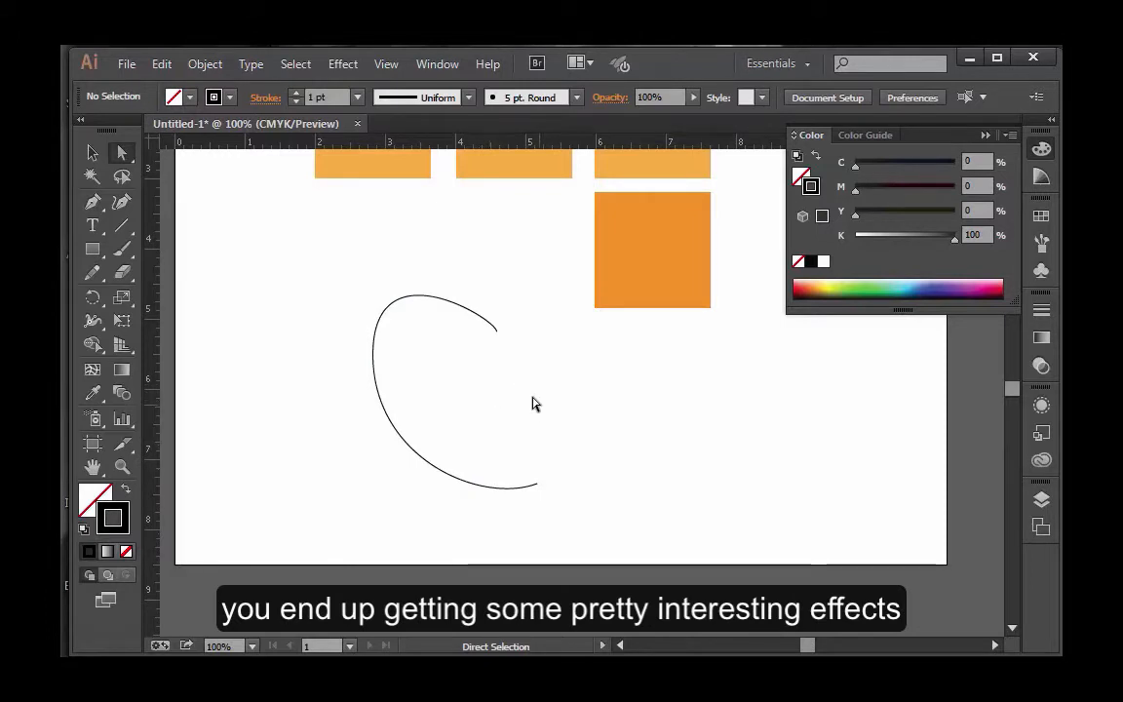
left_click(495, 334)
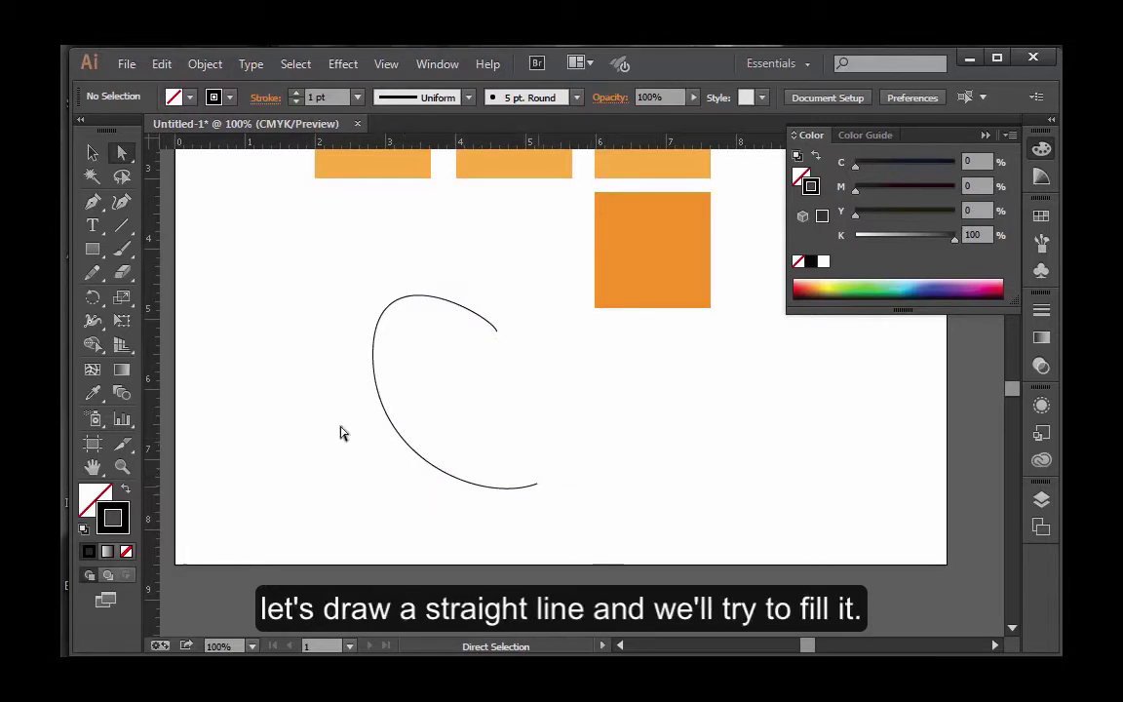
Draw a closed, curved three-point shape about 2.4 in wide and 2 in tall with the Pen tool, to the right of the open path.
left_click(94, 207)
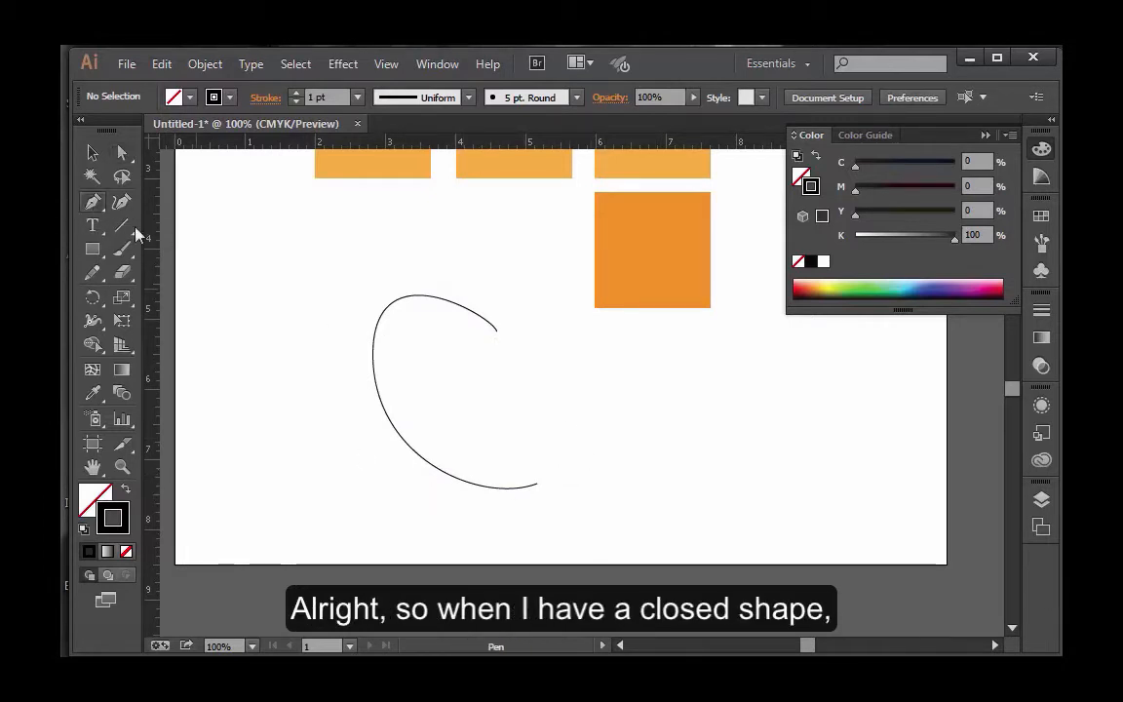
left_click(455, 391)
key("ctrl+z")
left_click(775, 376)
left_click_drag(638, 449, 690, 563)
left_click_drag(793, 482, 802, 468)
left_click(777, 391)
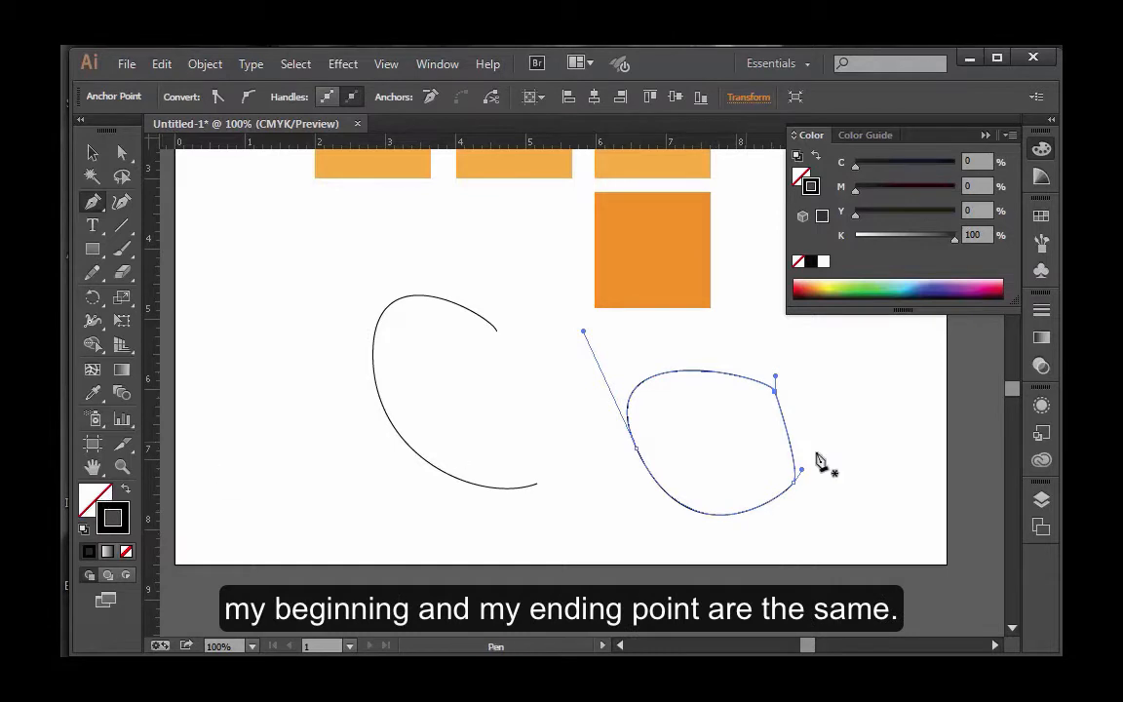
Reposition the closed shape's two right-hand anchor points, placing the lower one at about X 9.21 in, Y 7.56 in.
left_click(122, 153)
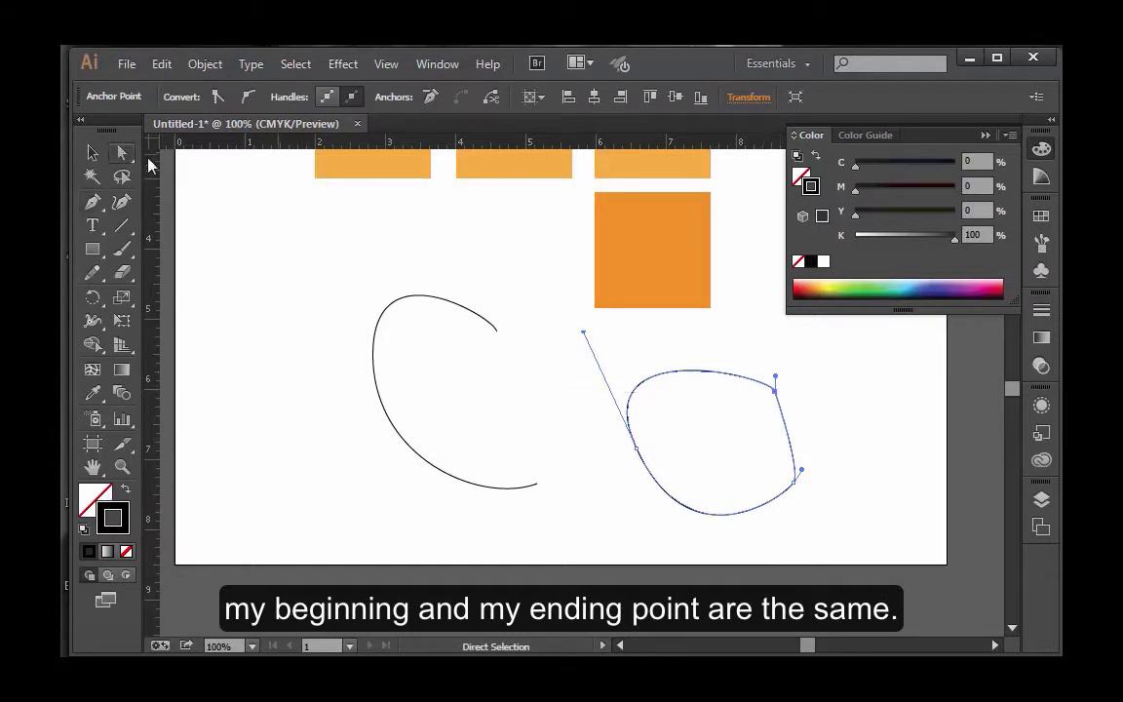
left_click(802, 401)
left_click_drag(777, 391, 802, 392)
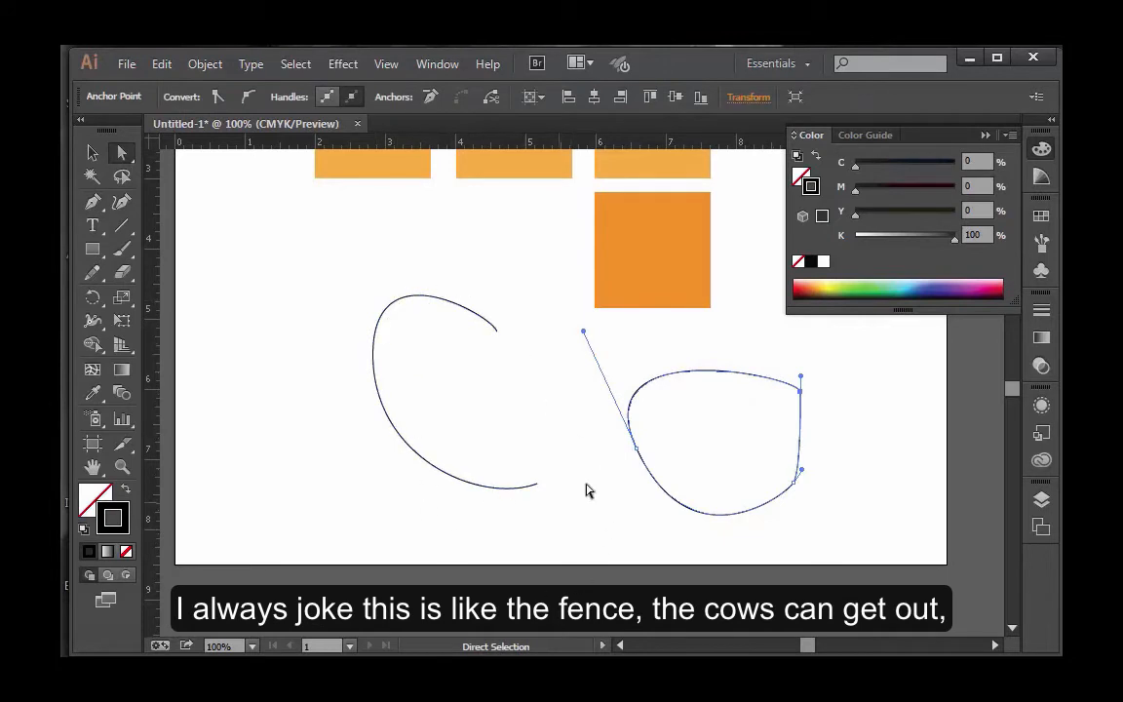
left_click_drag(799, 478, 824, 502)
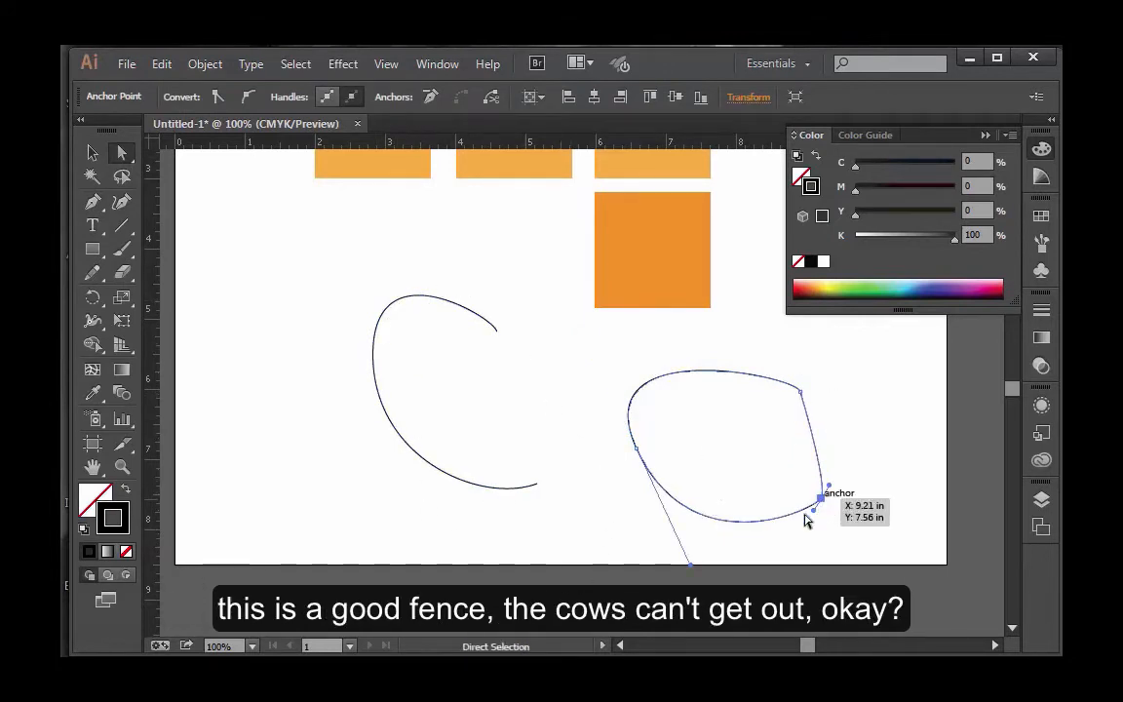
left_click_drag(806, 396, 783, 382)
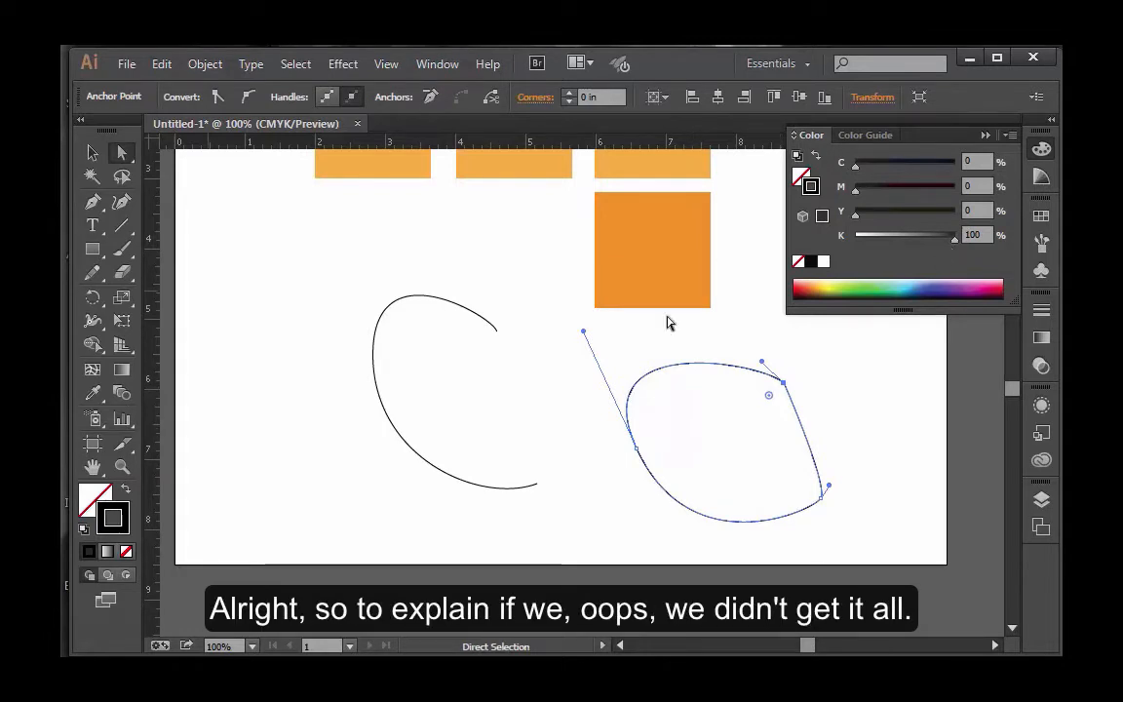
Delete the entire open curve and the left-hand part of the closed shape using the Direct Selection tool.
left_click_drag(300, 374, 704, 495)
key("Delete")
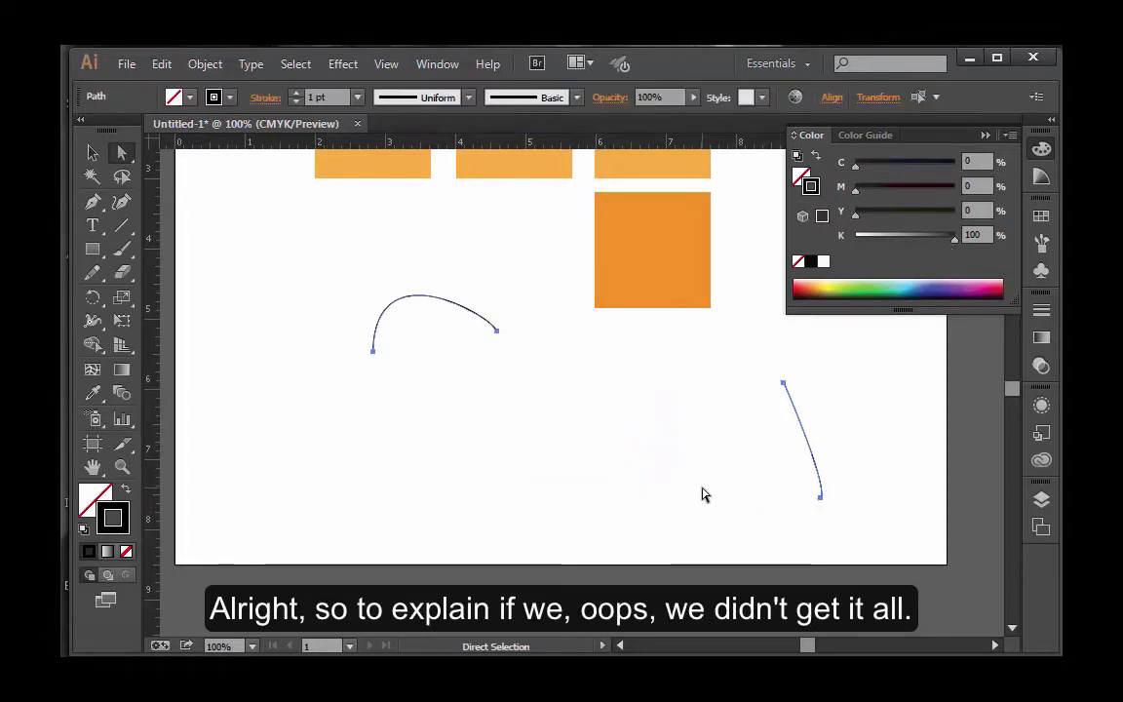
left_click_drag(383, 302, 504, 351)
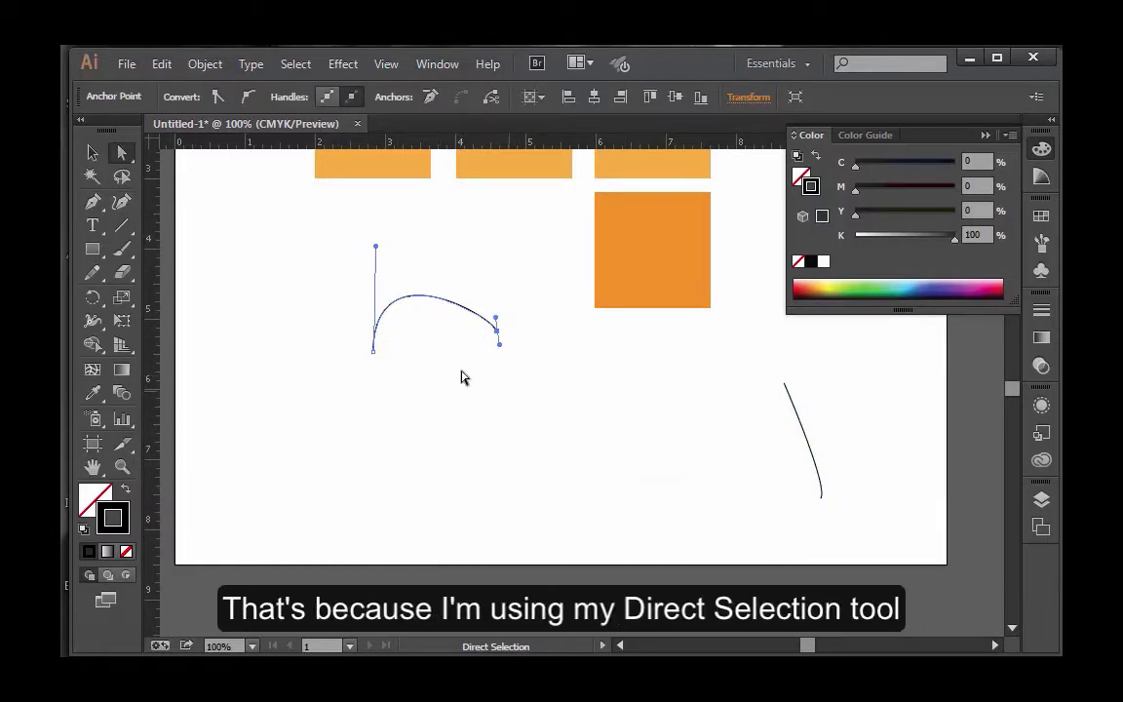
left_click(621, 477)
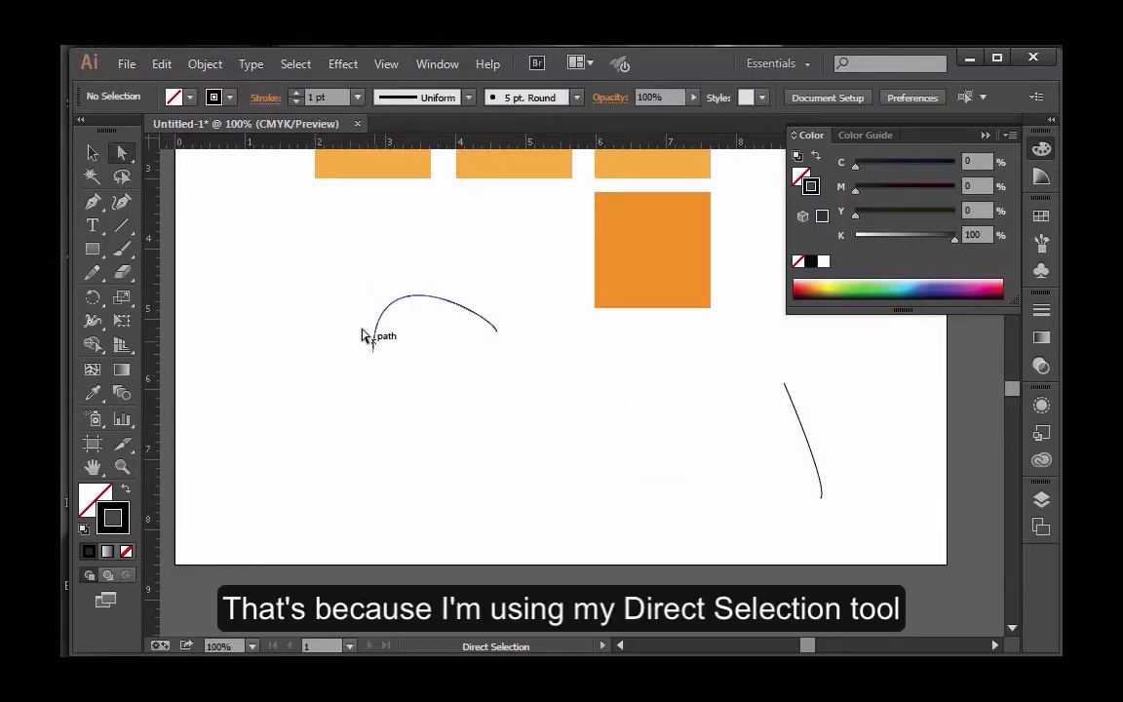
left_click_drag(366, 318, 496, 412)
key("Delete")
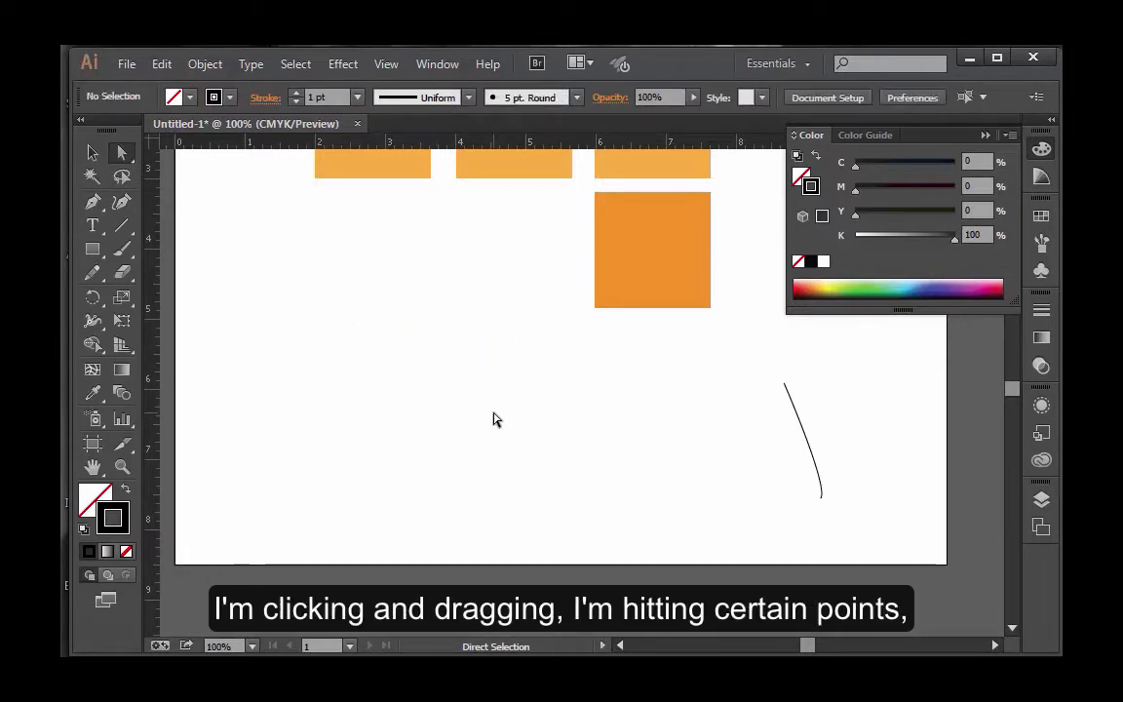
Delete the upper anchor point of the remaining curved segment and the stray anchor point left from it.
left_click_drag(734, 370, 814, 408)
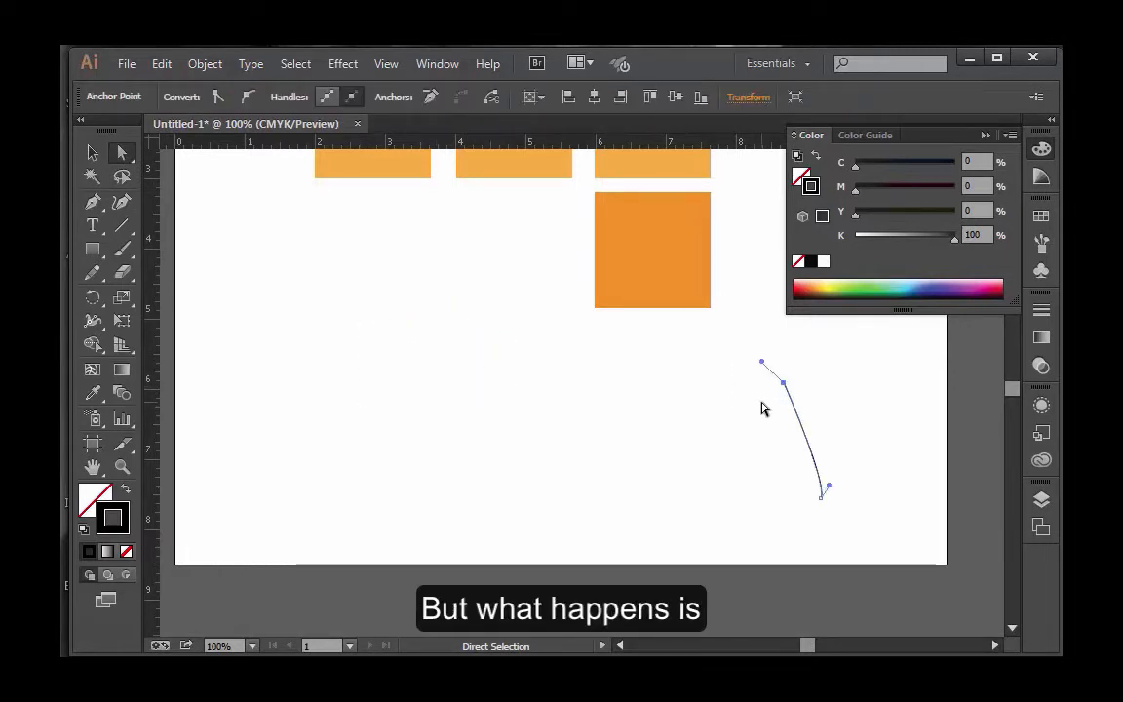
key("Delete")
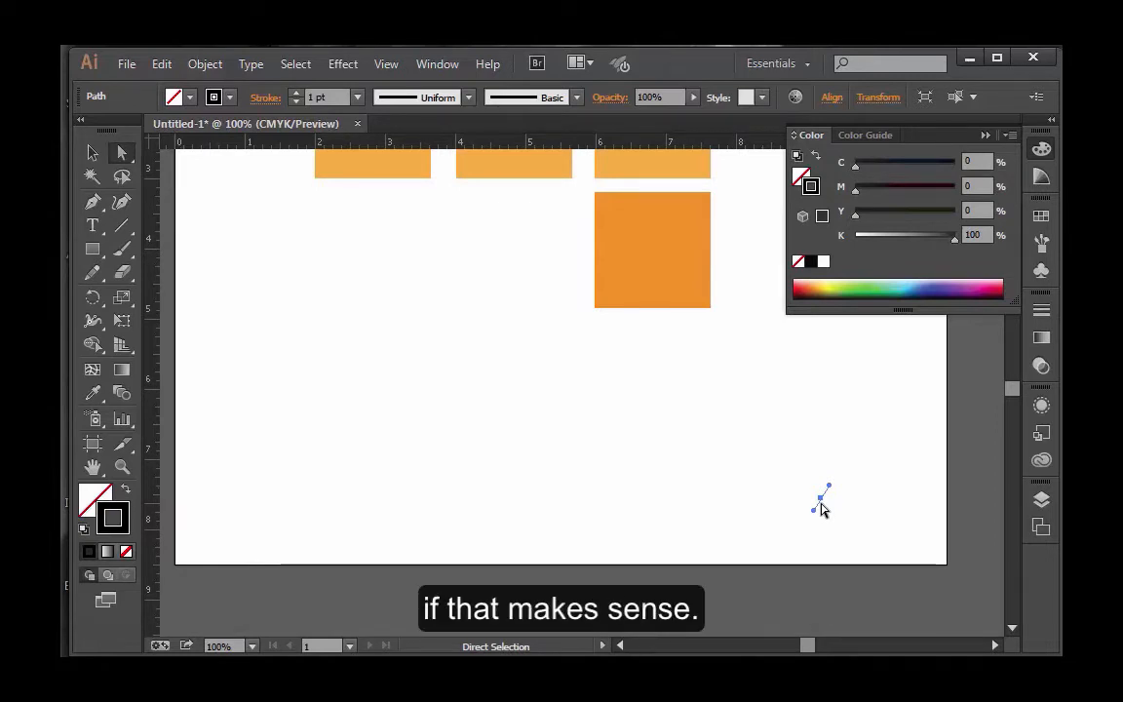
left_click(817, 536)
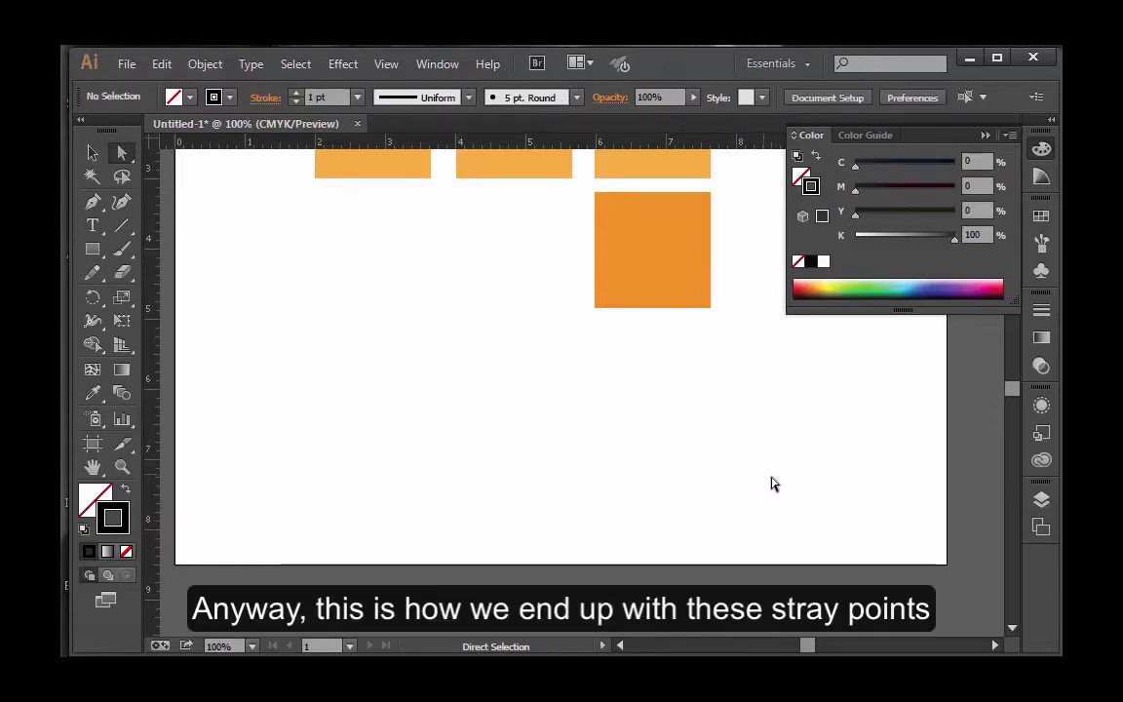
left_click_drag(772, 483, 846, 541)
left_click(870, 547)
left_click_drag(778, 479, 887, 562)
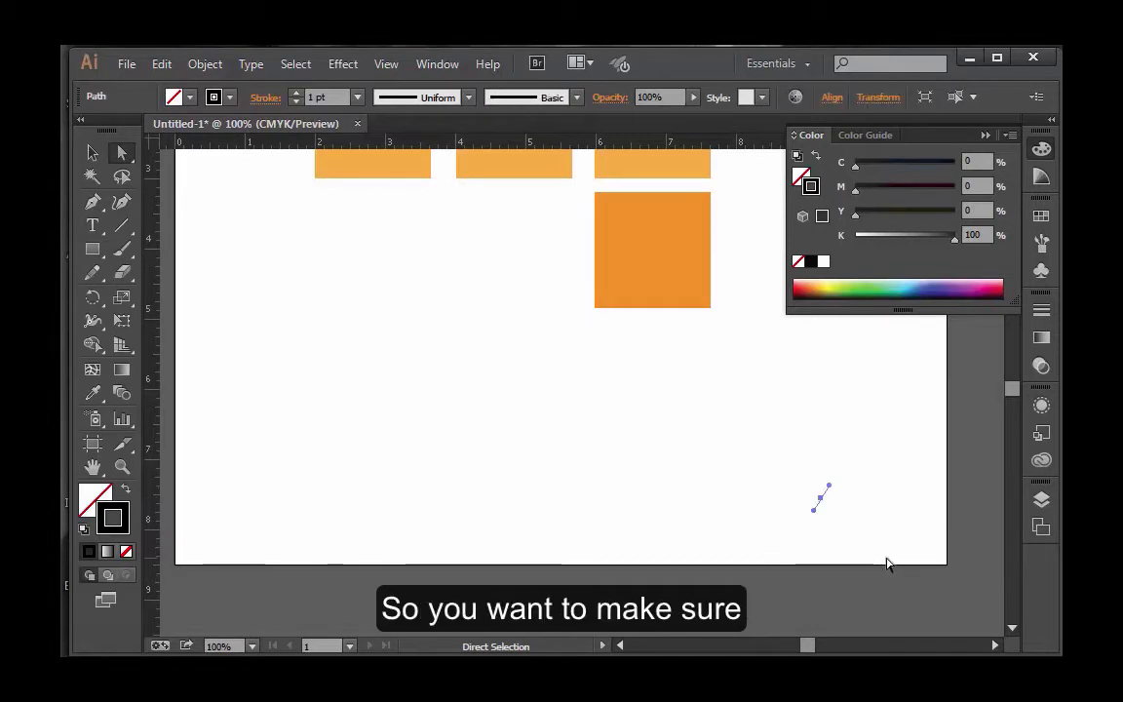
key("Delete")
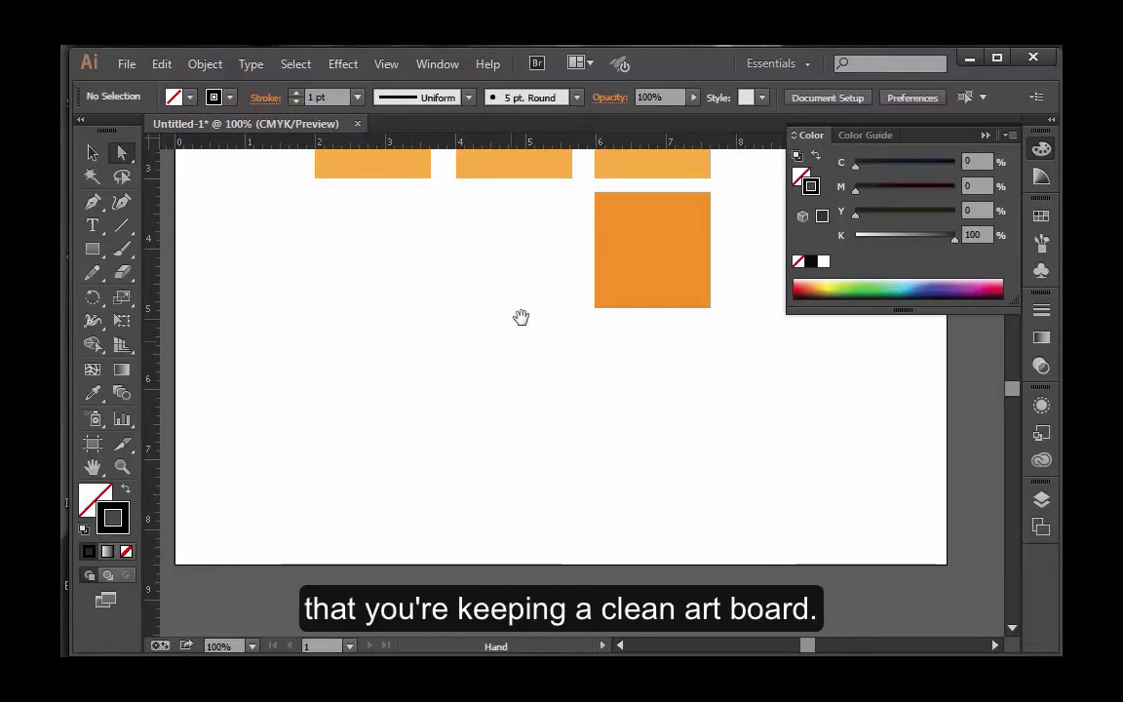
Select the first light orange square in the upper row and lock it.
left_click_drag(521, 316, 458, 469)
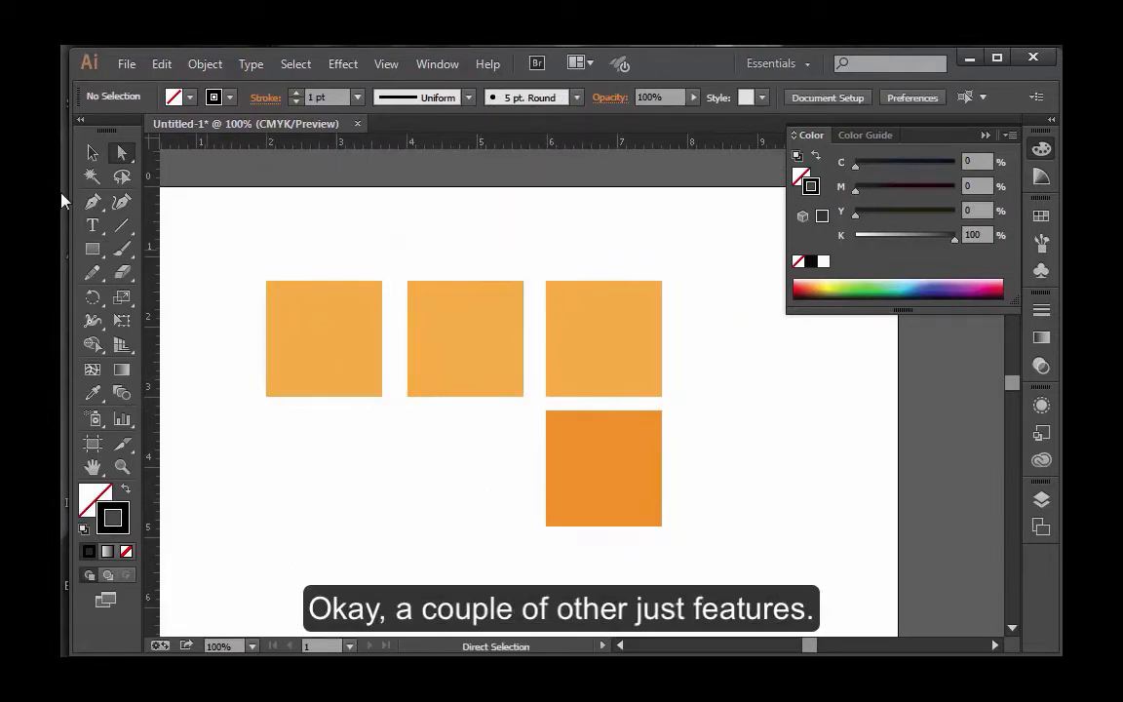
left_click(91, 156)
left_click(294, 306)
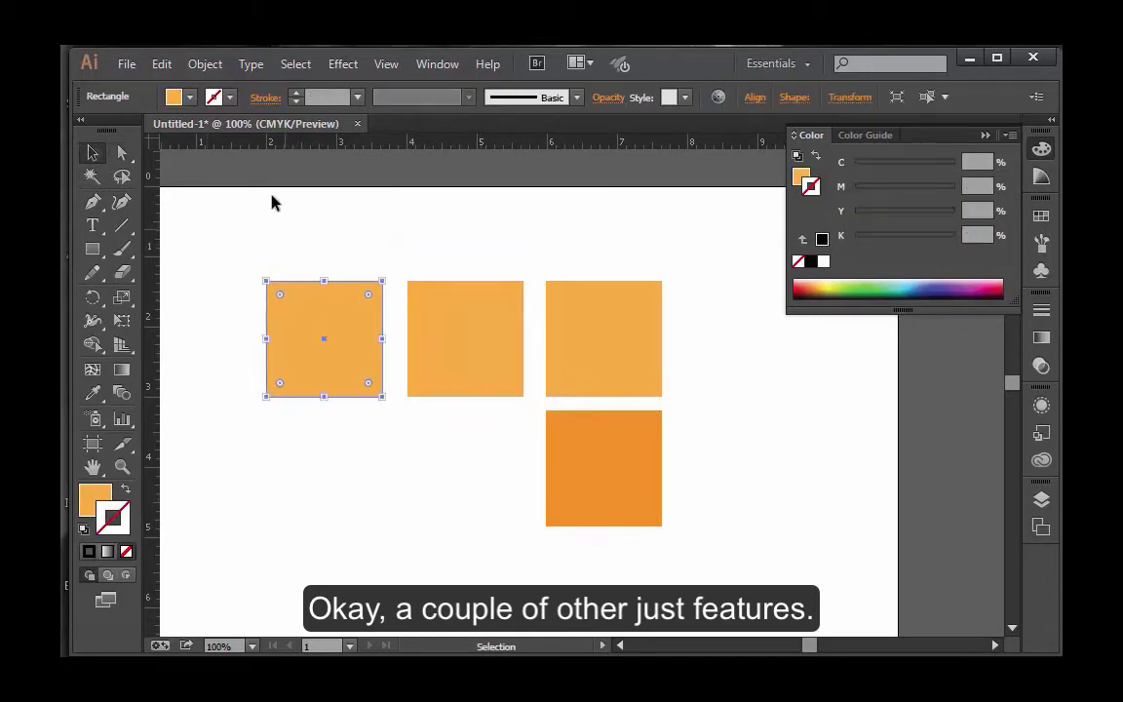
left_click(206, 64)
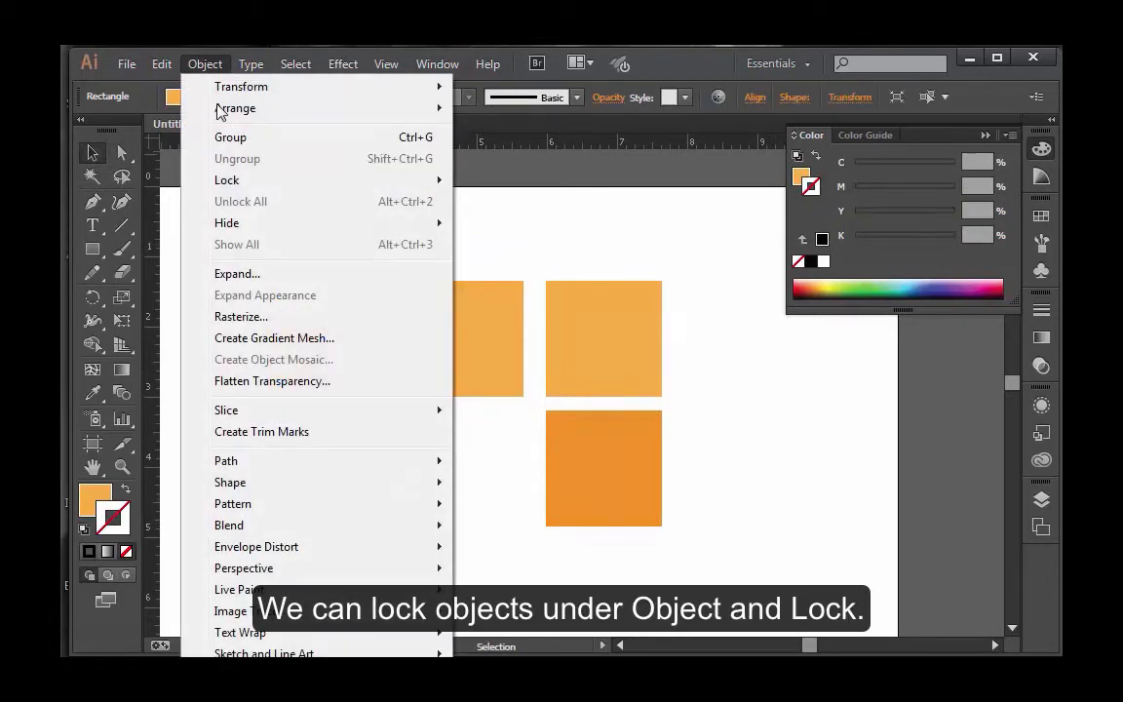
mouse_move(238, 181)
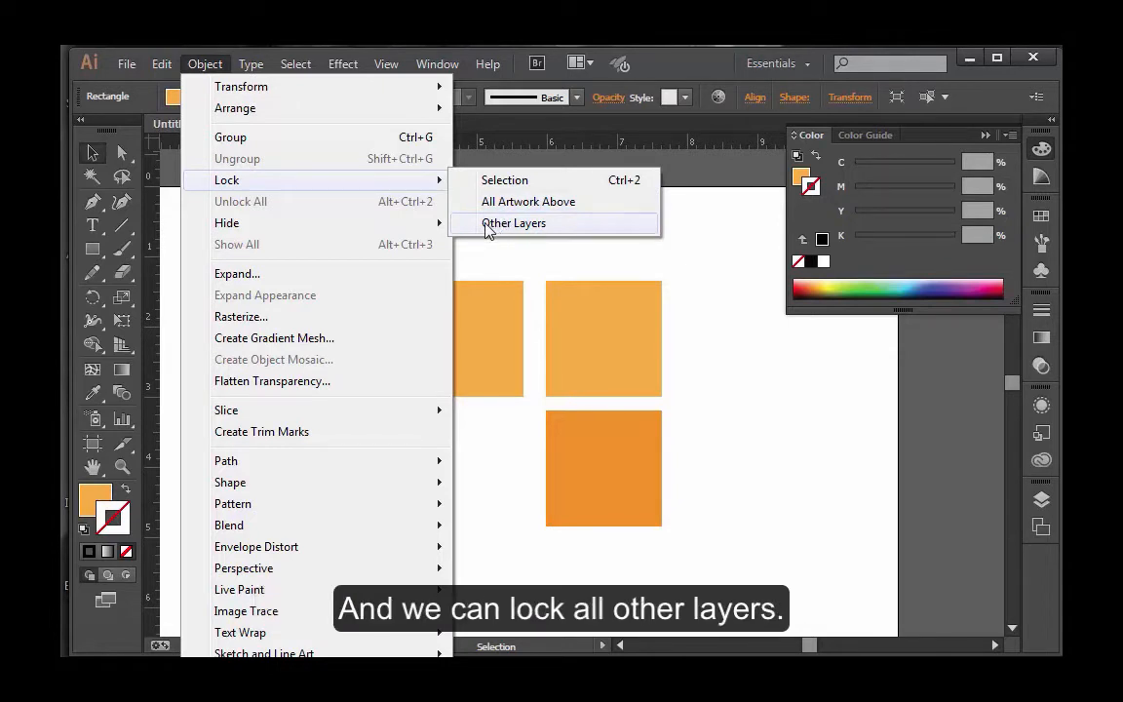
mouse_move(436, 223)
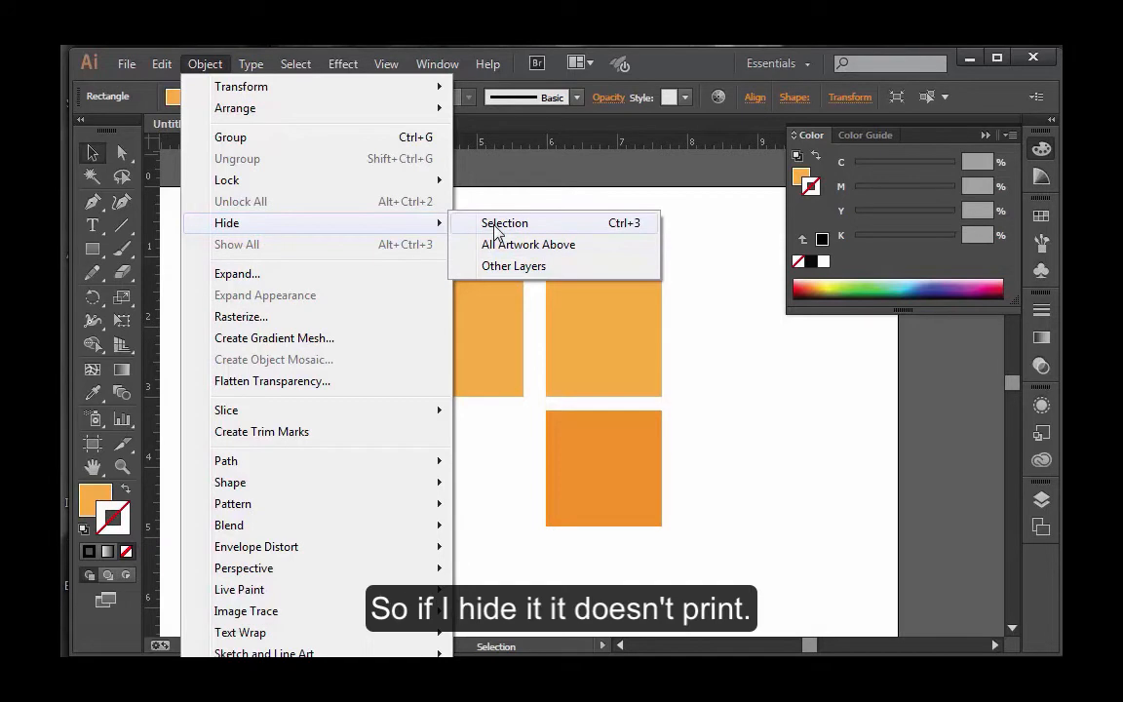
mouse_move(439, 181)
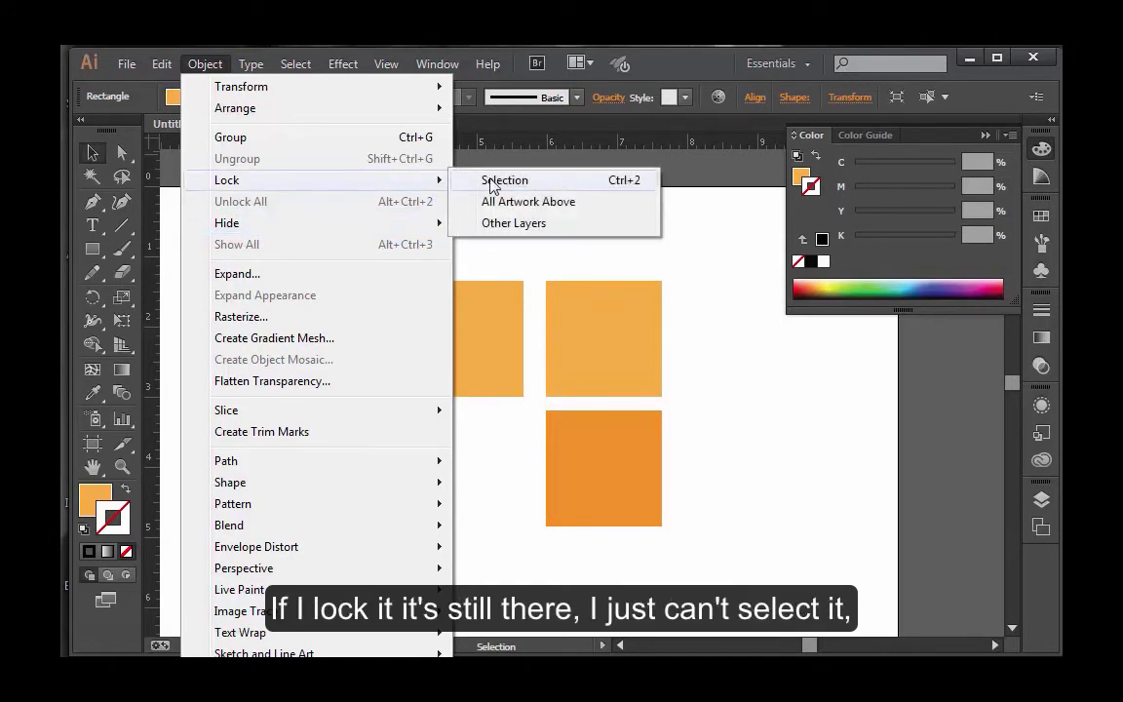
left_click(498, 181)
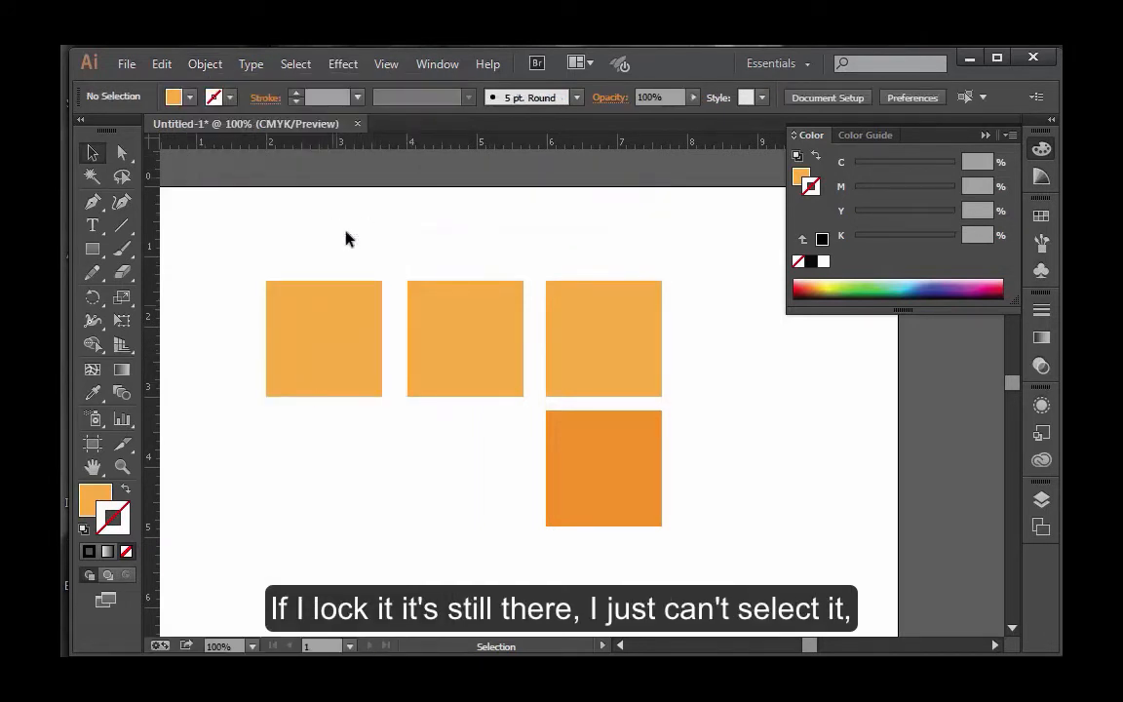
Try to select the locked first square and check where the Unlock All command is found.
left_click_drag(214, 238, 341, 356)
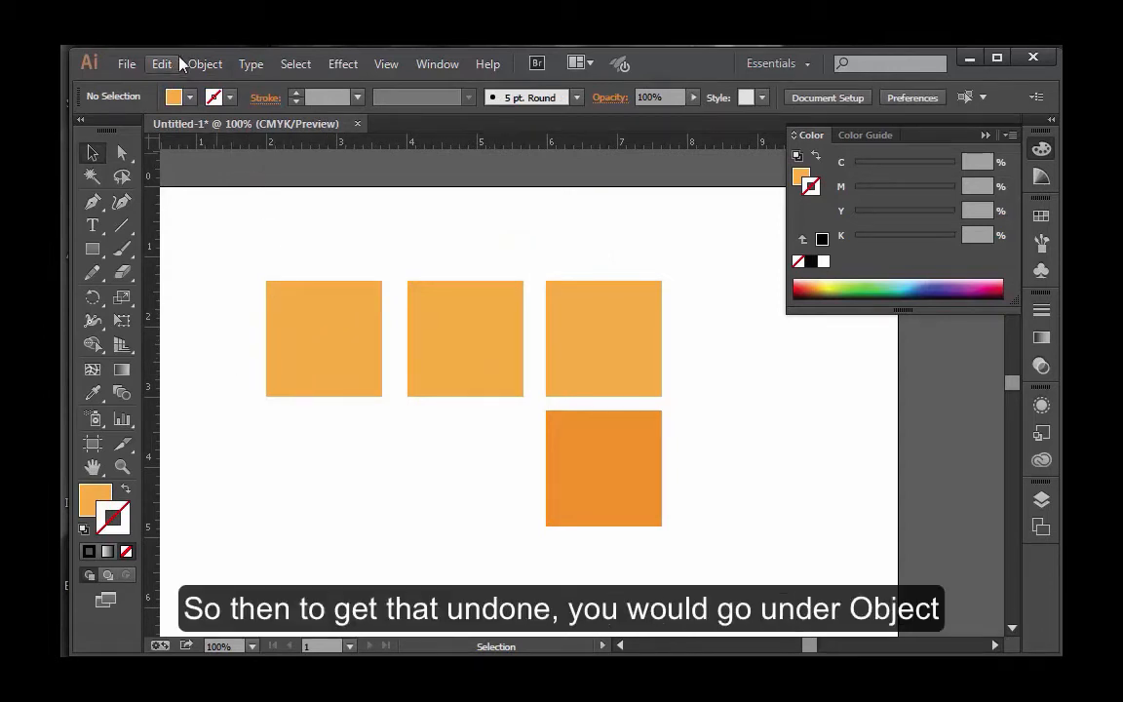
left_click(205, 65)
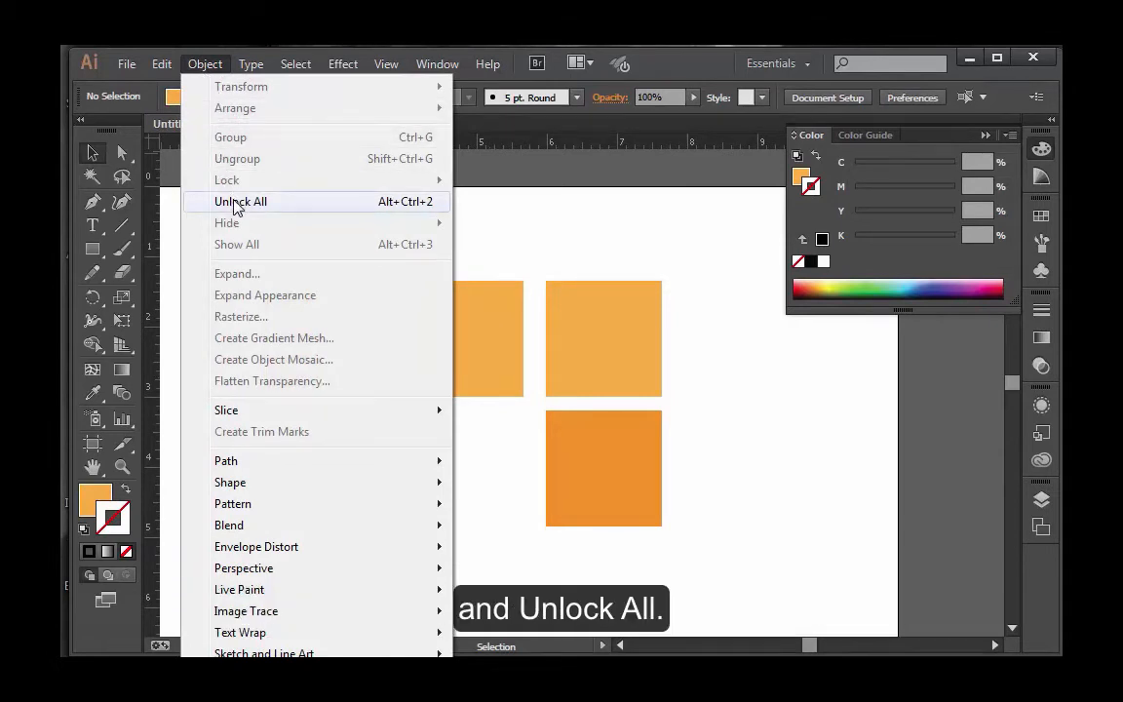
left_click(880, 480)
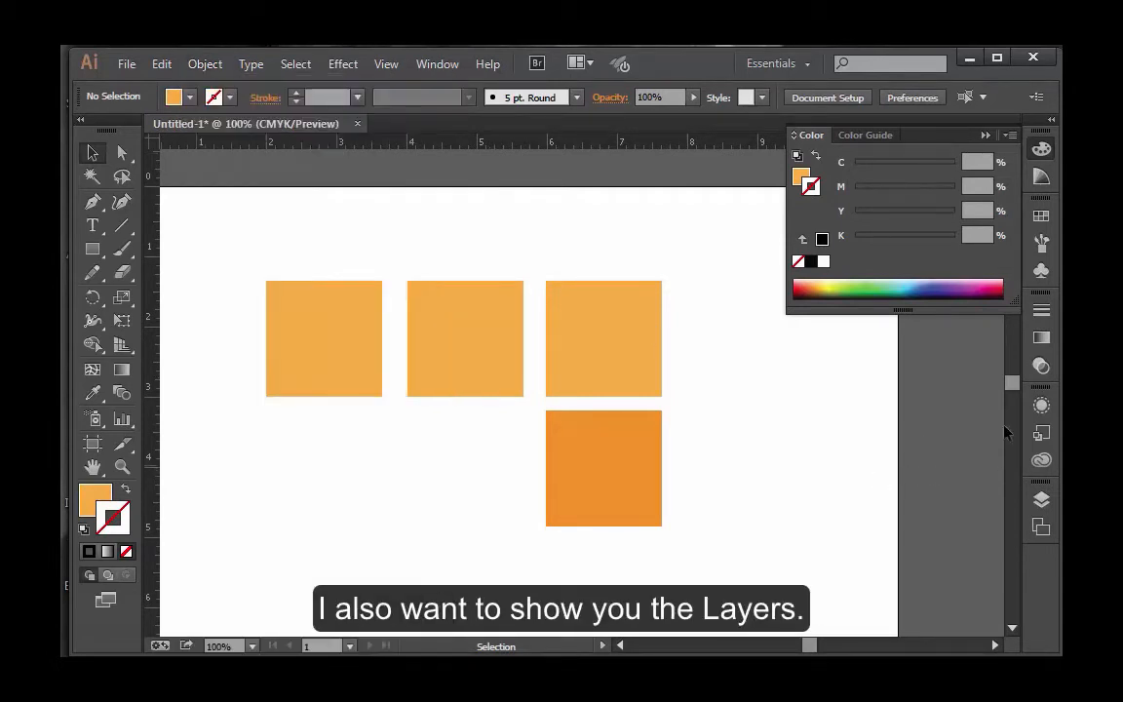
left_click(987, 135)
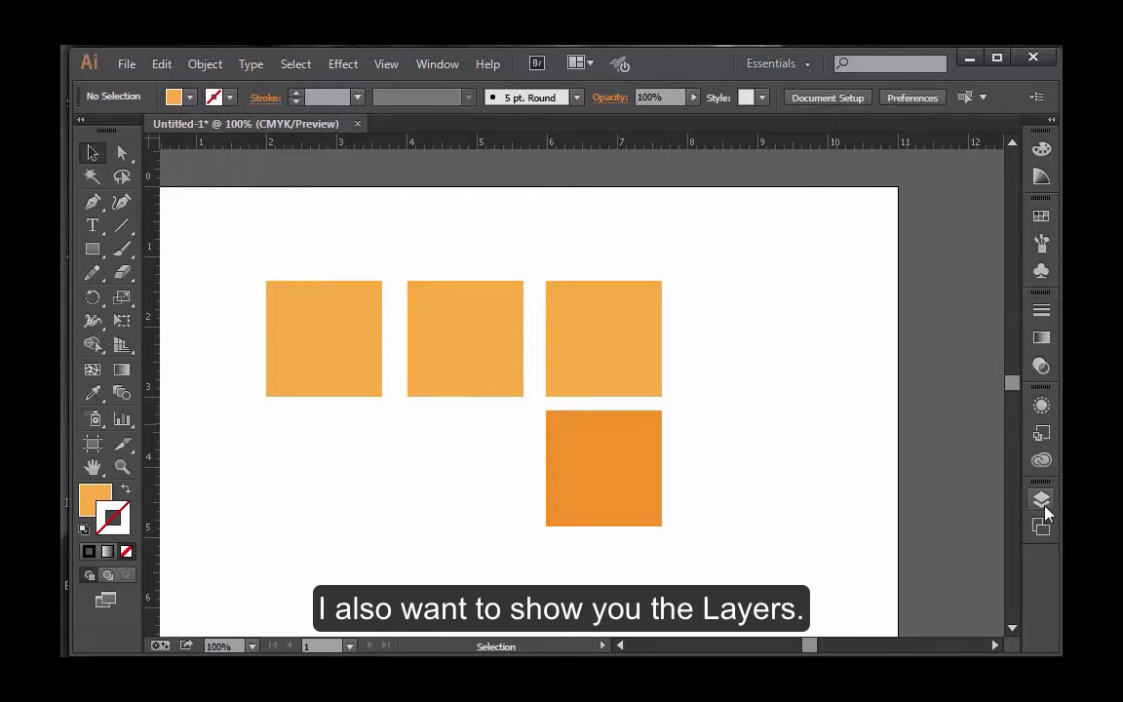
Show the Layers panel, move it over the artboard, enlarge it and expand Layer 1 to list its rectangles.
left_click(1041, 500)
left_click_drag(813, 458, 757, 196)
left_click(986, 448)
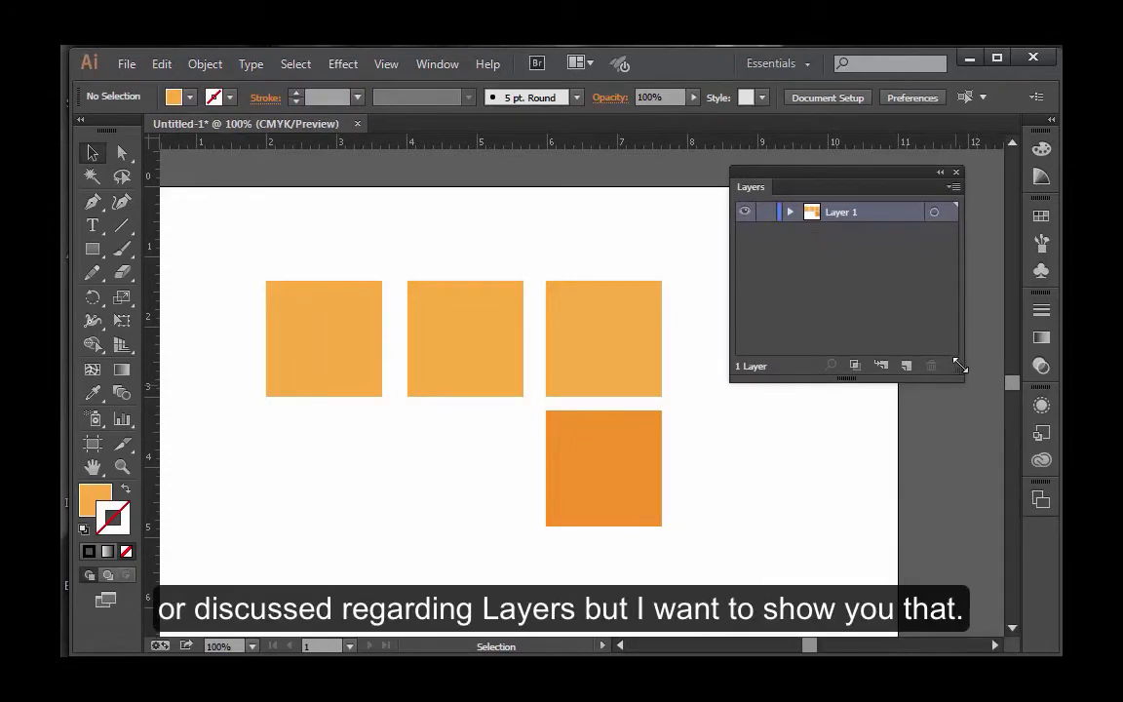
left_click_drag(962, 378, 980, 517)
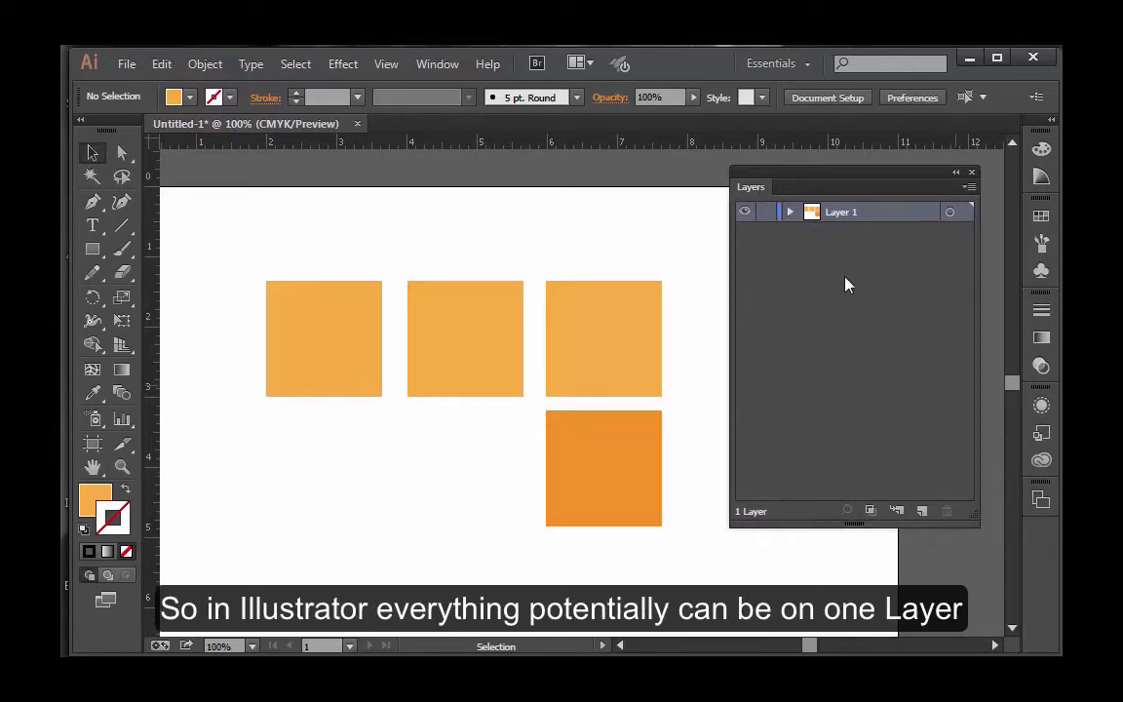
left_click(789, 212)
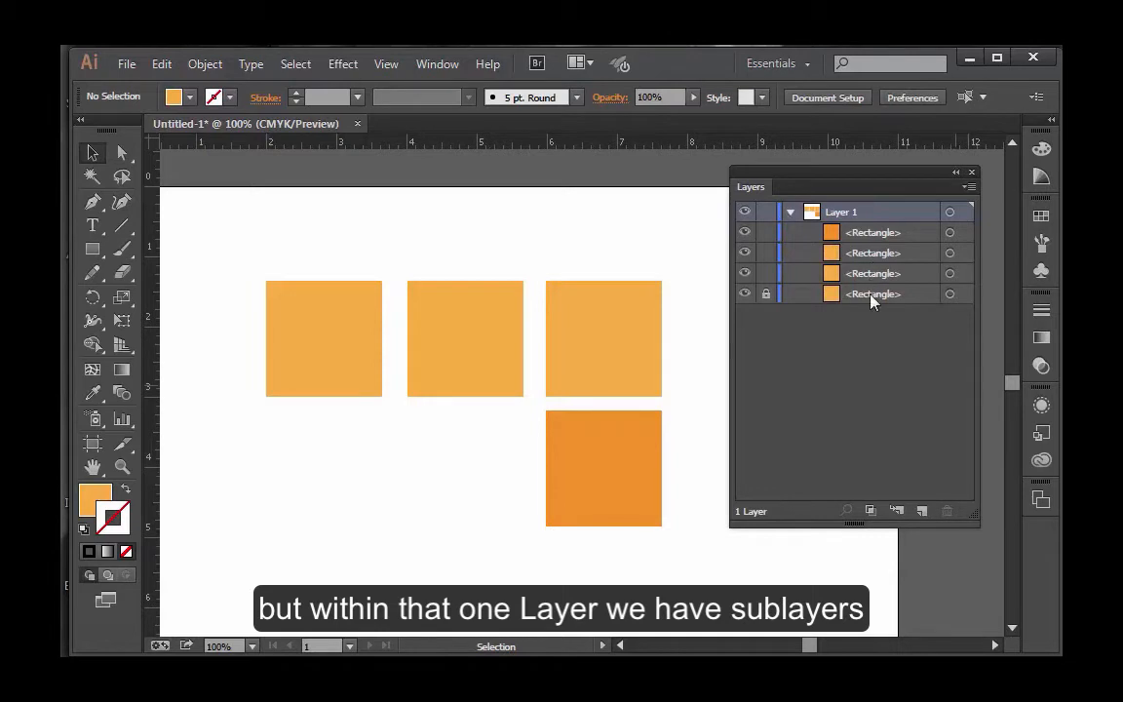
Toggle the visibility of each rectangle in Layer 1 off and on again, working up from the bottom entry.
left_click(745, 293)
left_click(745, 293)
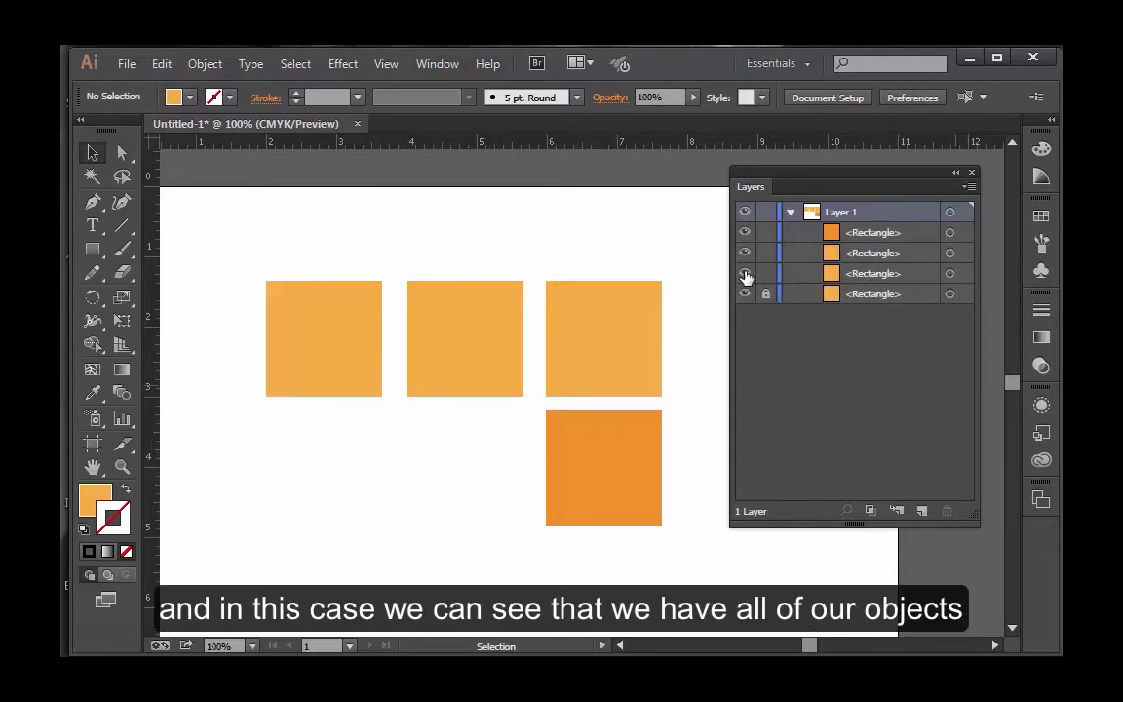
left_click(745, 273)
left_click(745, 273)
left_click(745, 252)
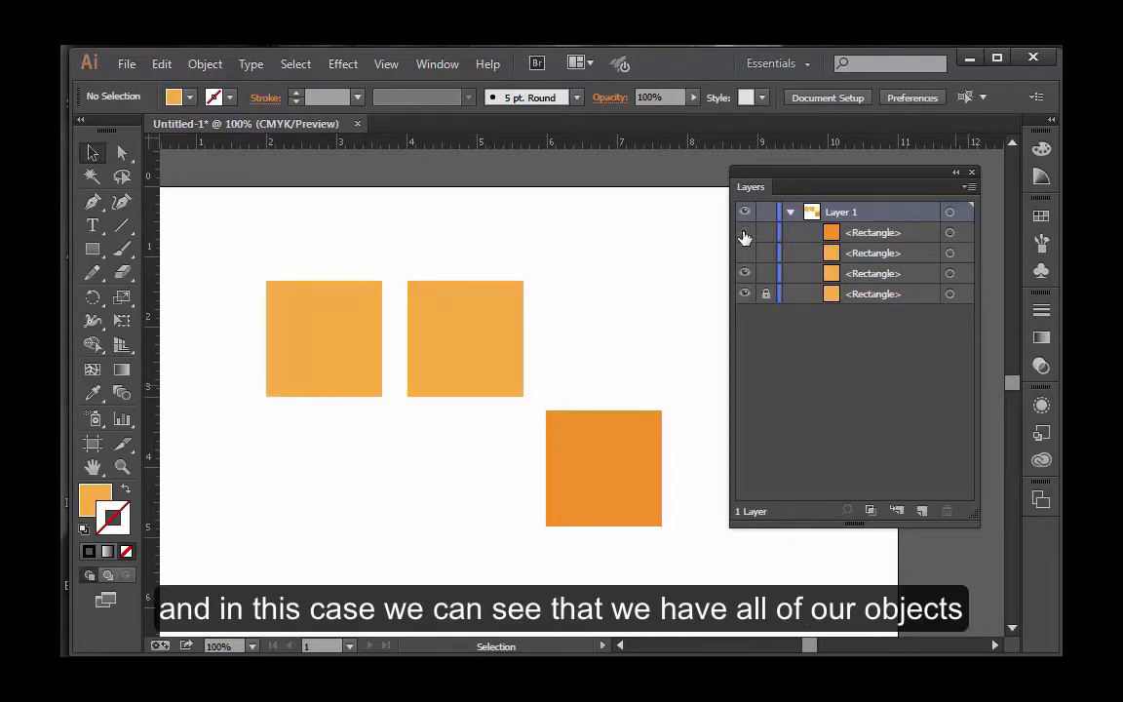
left_click(745, 232)
left_click(745, 253)
left_click(745, 232)
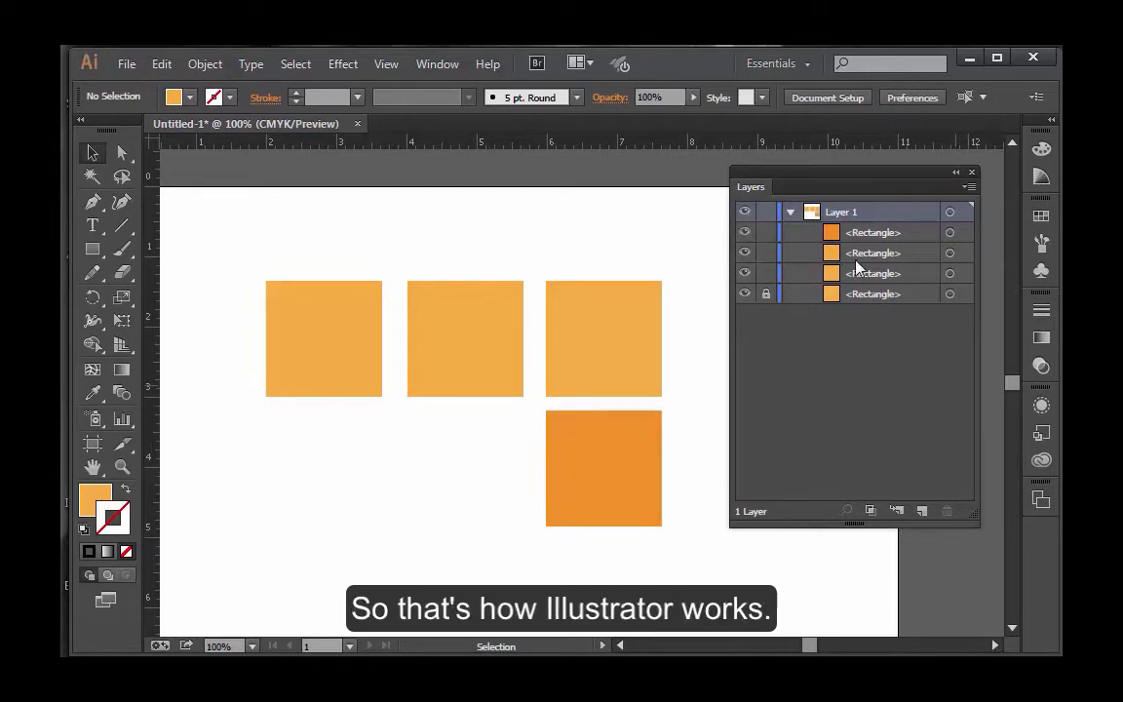
Toggle the locks of the individual rectangles in Layer 1 until all four are locked.
left_click(766, 296)
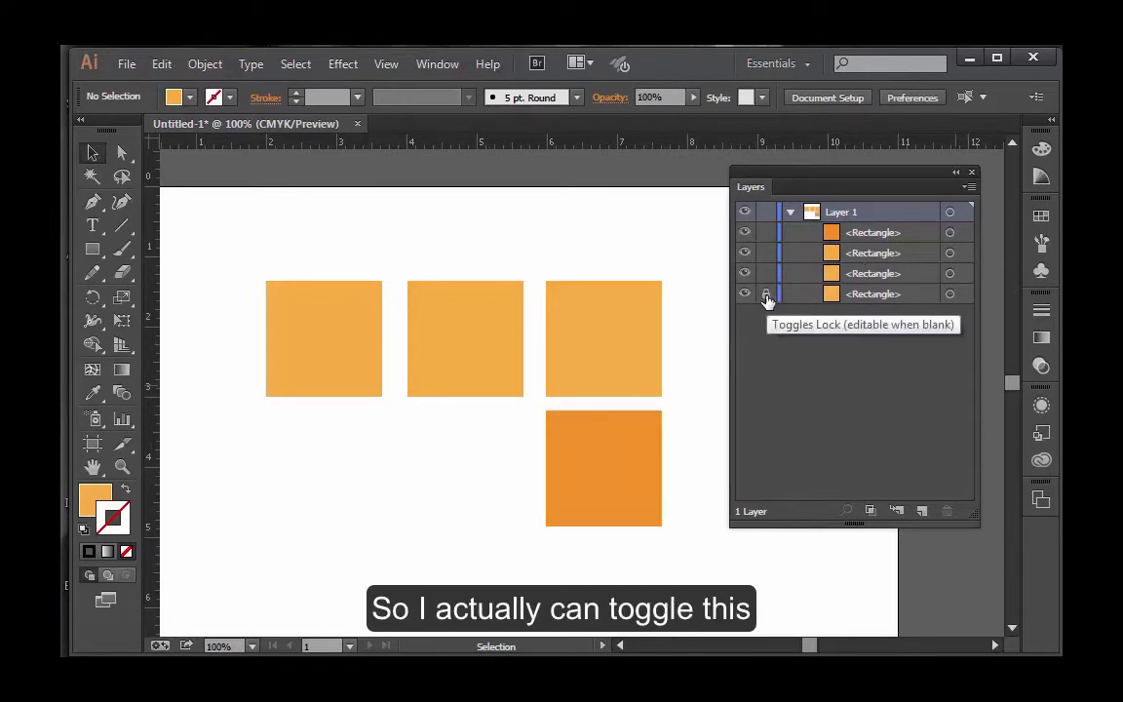
left_click(766, 273)
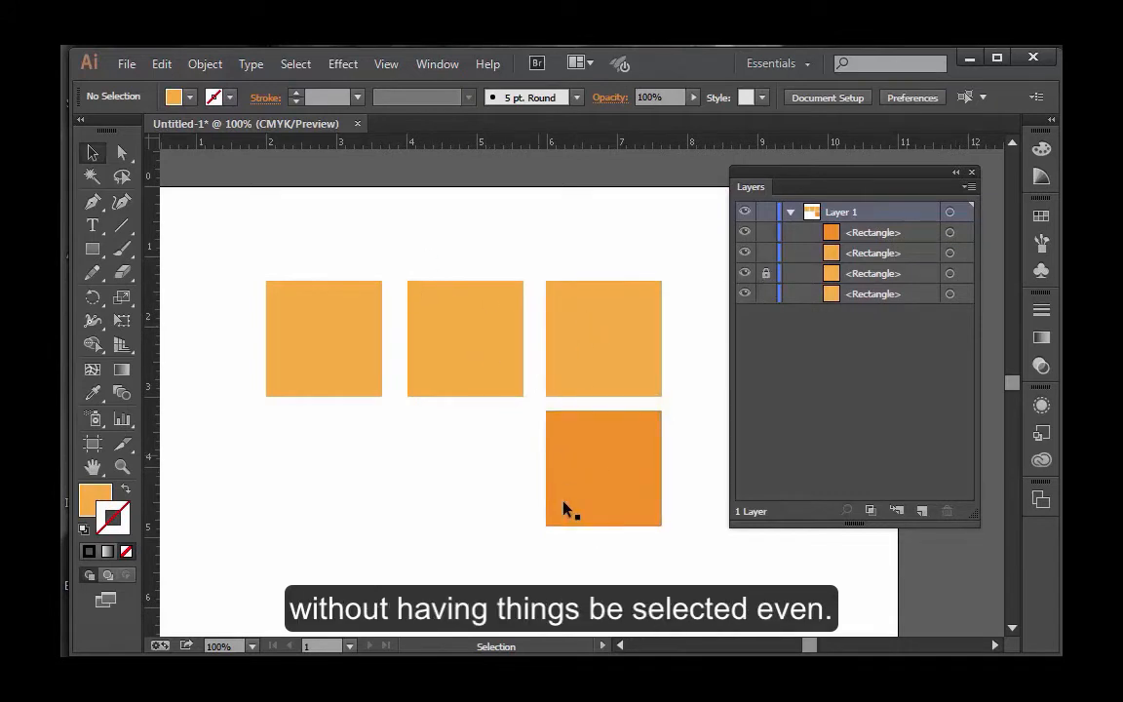
left_click(766, 232)
left_click(767, 253)
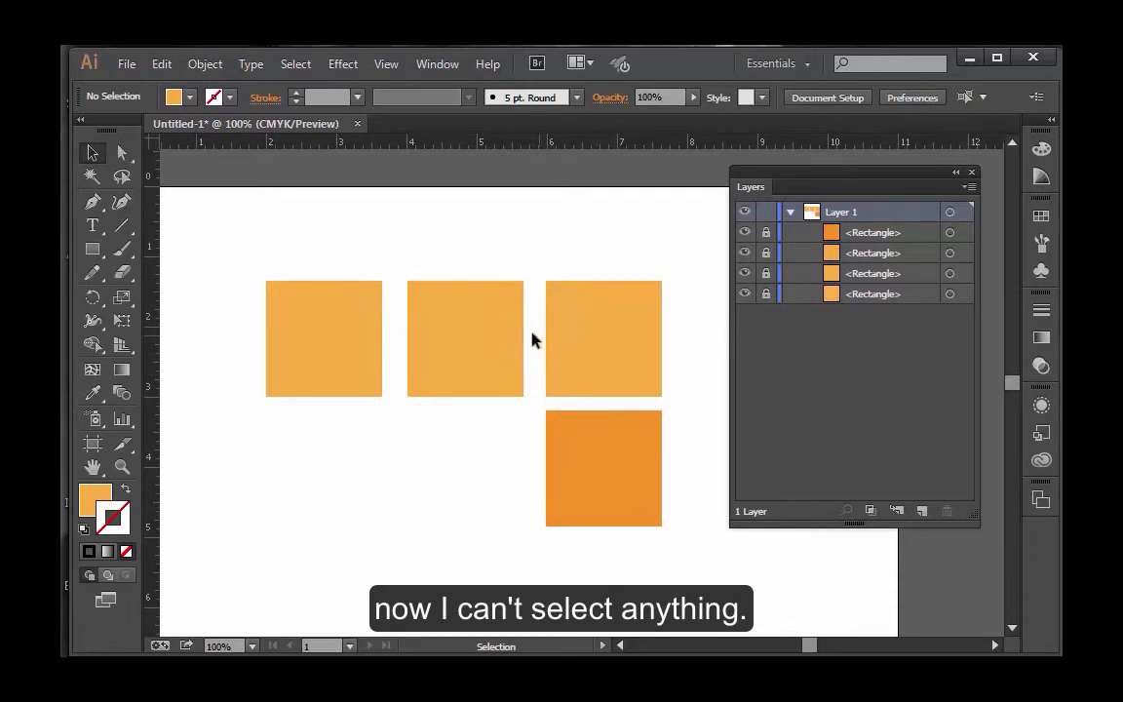
Try to select the locked squares on the artboard, and unlock all four rectangles in Layer 1.
left_click_drag(309, 277, 424, 389)
left_click_drag(552, 330, 568, 364)
left_click_drag(766, 232, 767, 294)
Hide and show again the second and third upper squares and the darker orange square, one at a time.
left_click(746, 274)
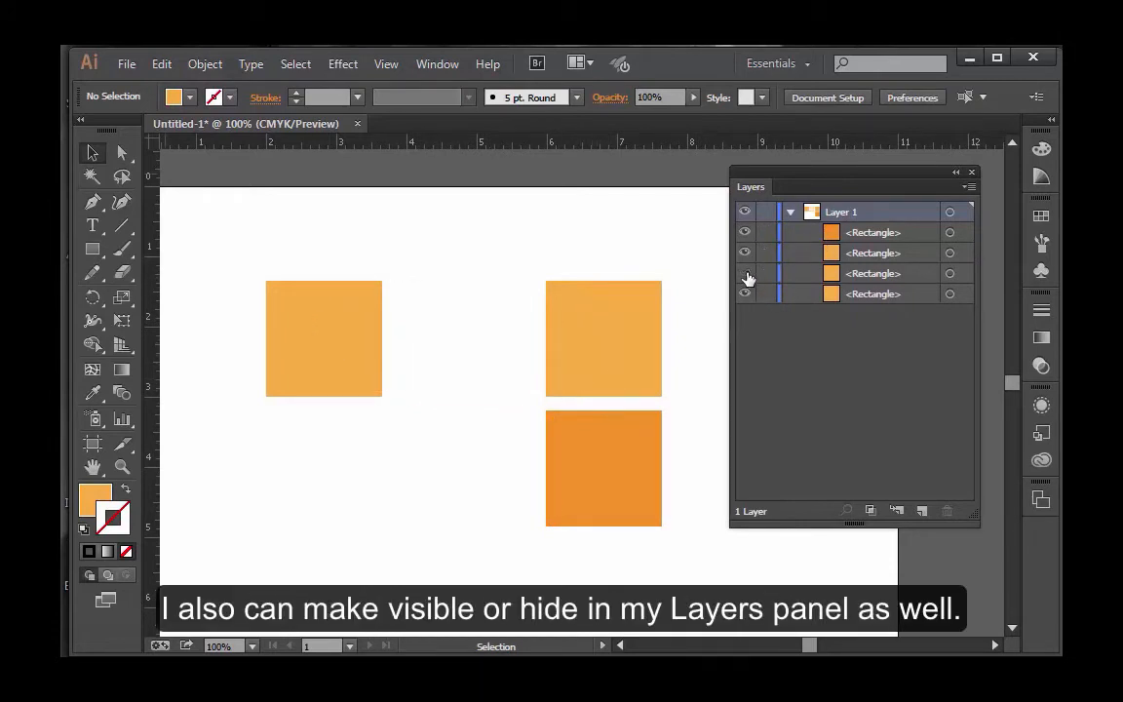
left_click(745, 274)
left_click(745, 253)
left_click(744, 254)
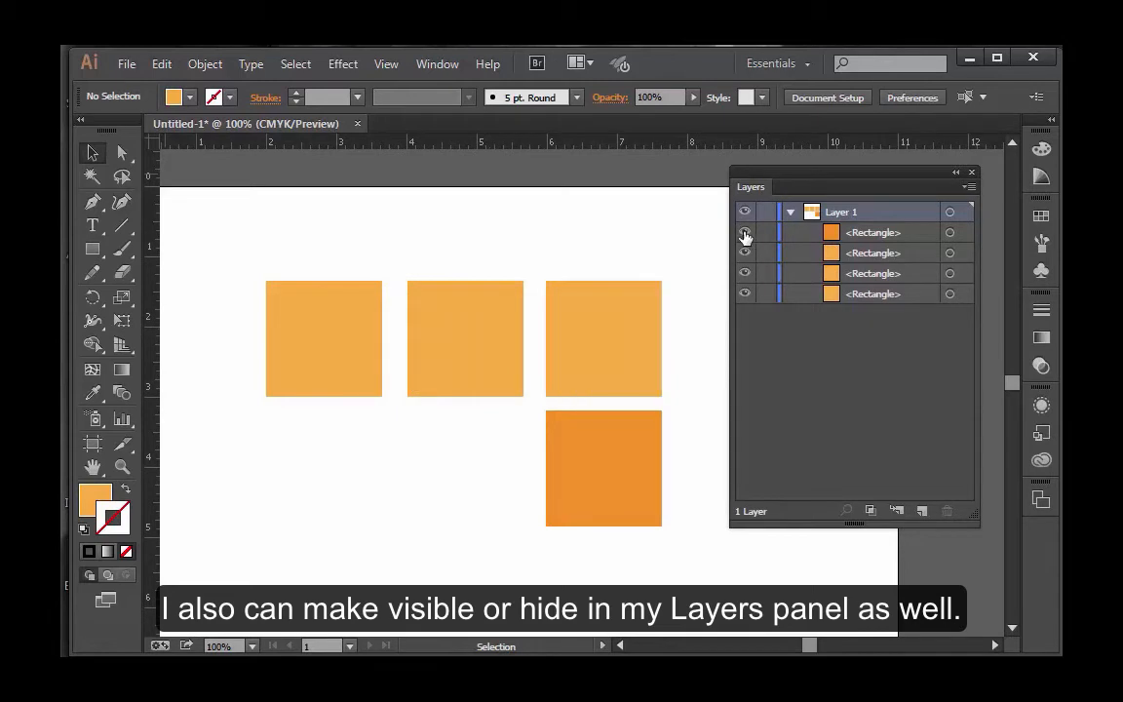
left_click(746, 232)
left_click(745, 232)
Hide all three light orange squares together through their Layer 1 entries, and make them visible again.
left_click(745, 254)
left_click(745, 274)
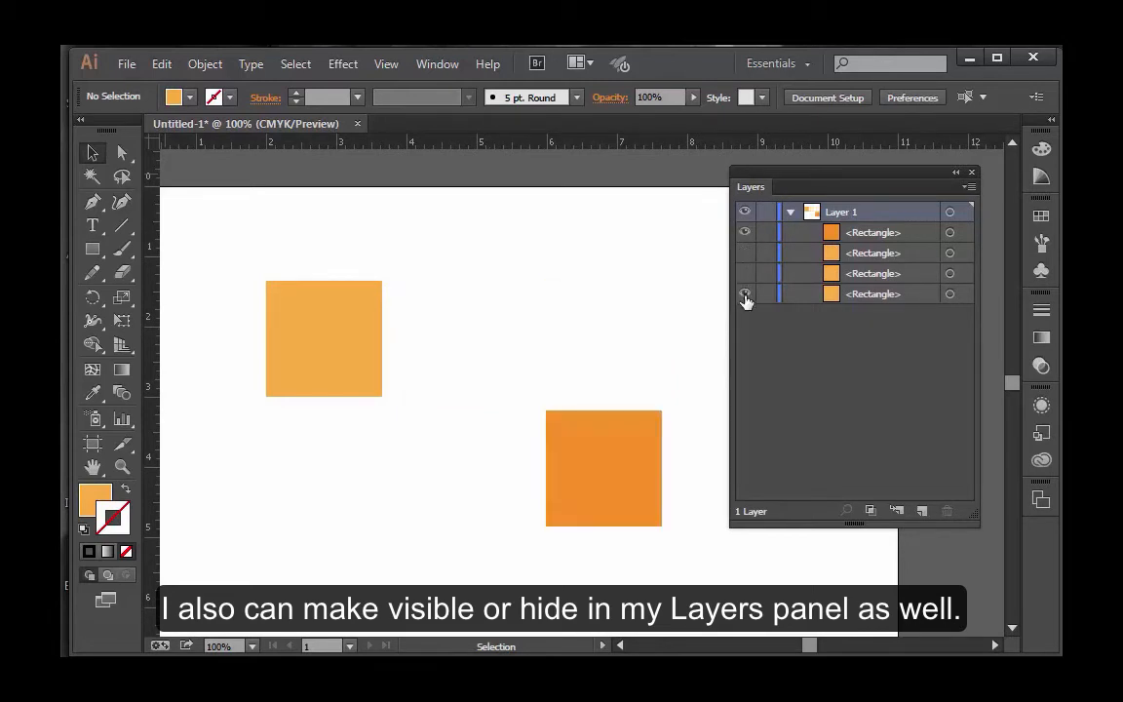
left_click(745, 293)
left_click(745, 274)
left_click(745, 254)
left_click(745, 294)
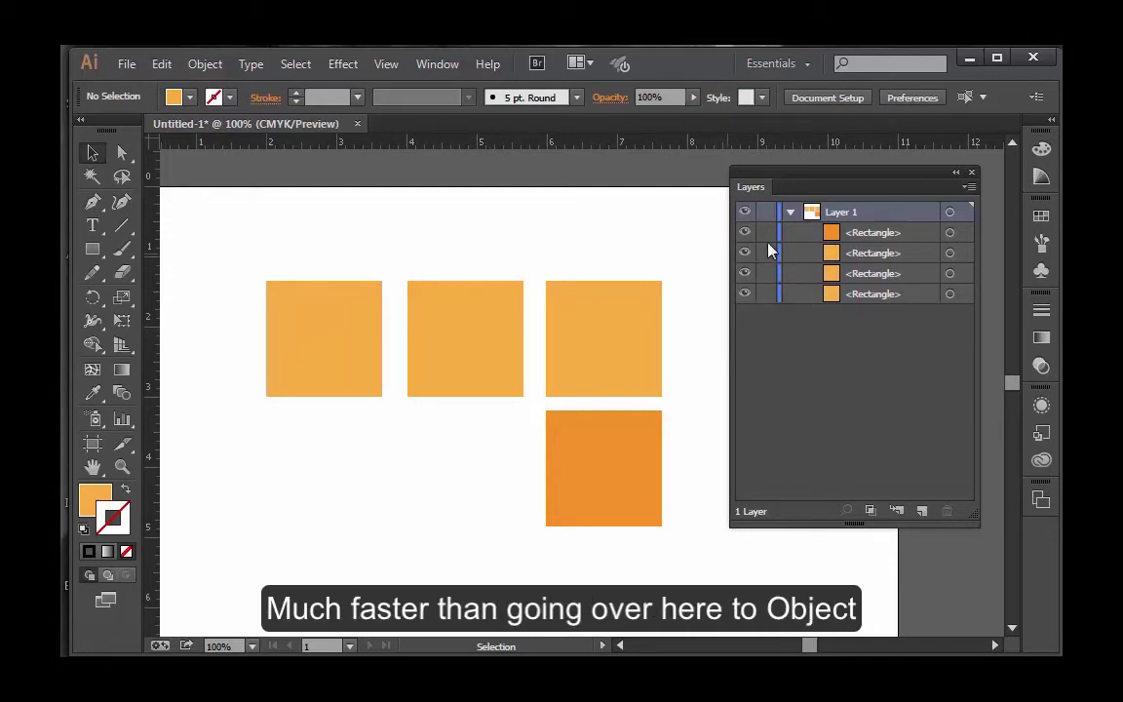
left_click(205, 65)
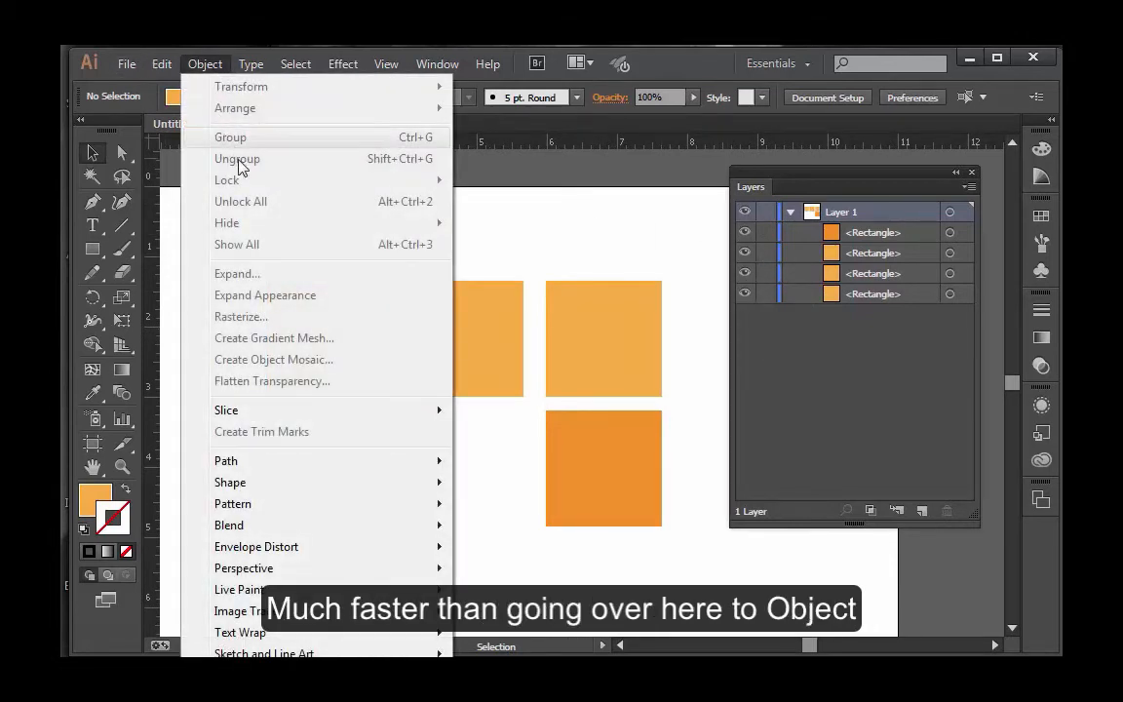
left_click(817, 390)
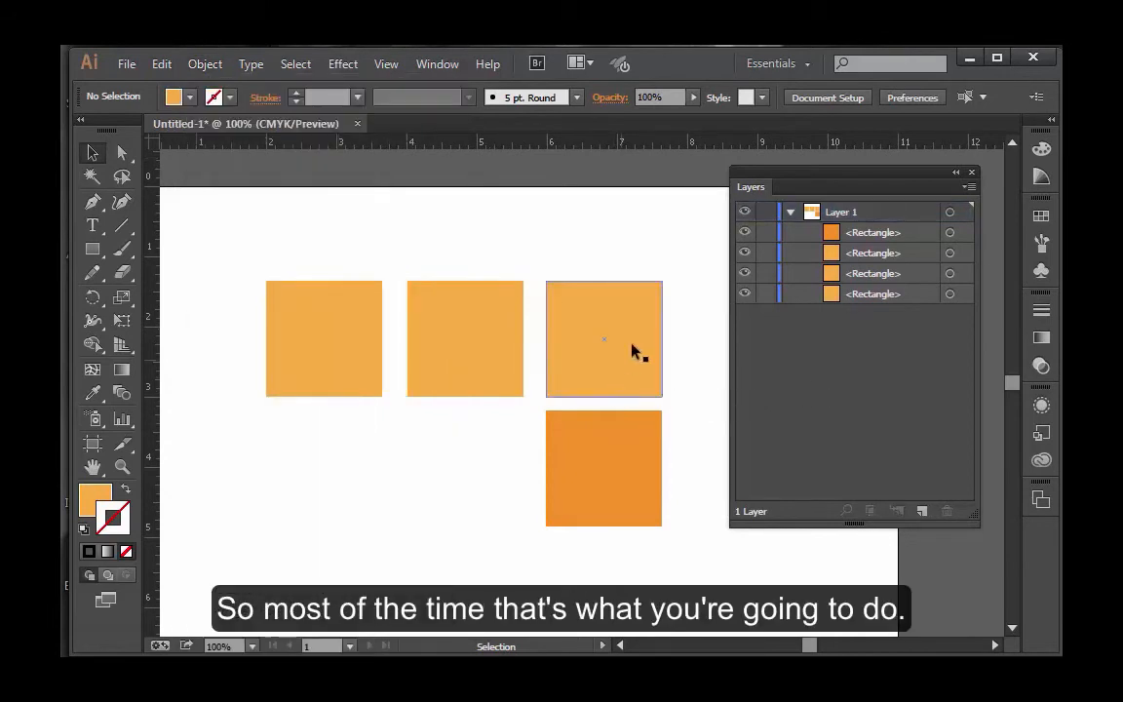
Select the squares one after another through their targets in Layer 1, ending with the darker orange square.
left_click(949, 256)
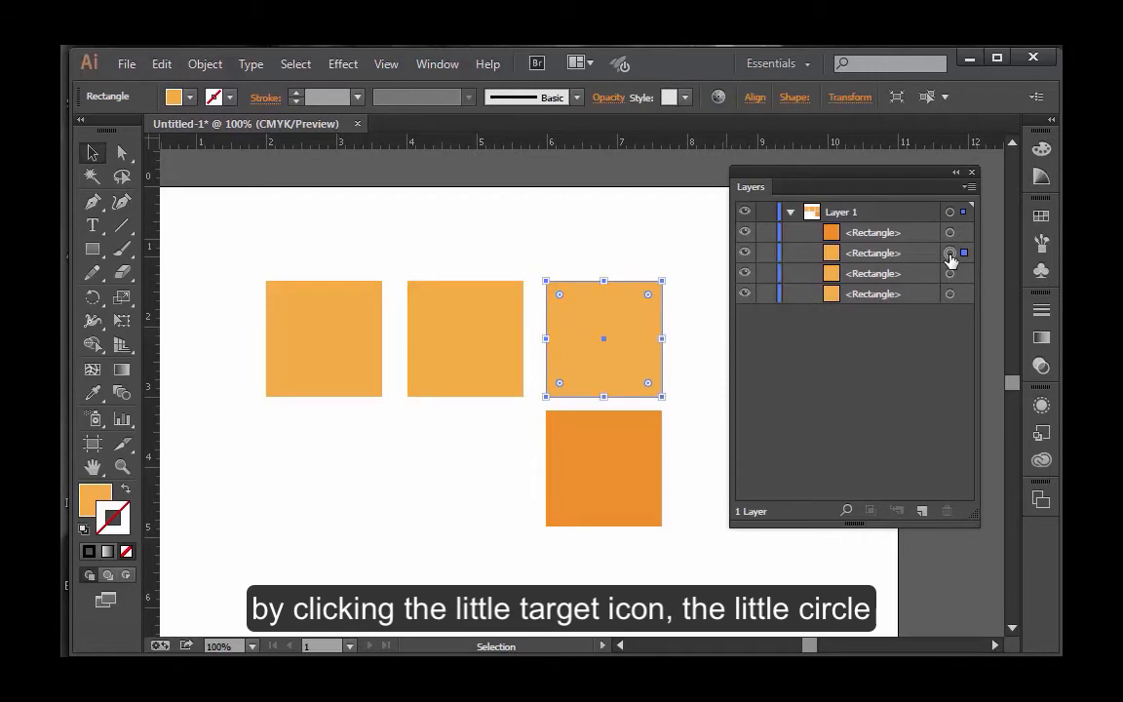
left_click(950, 274)
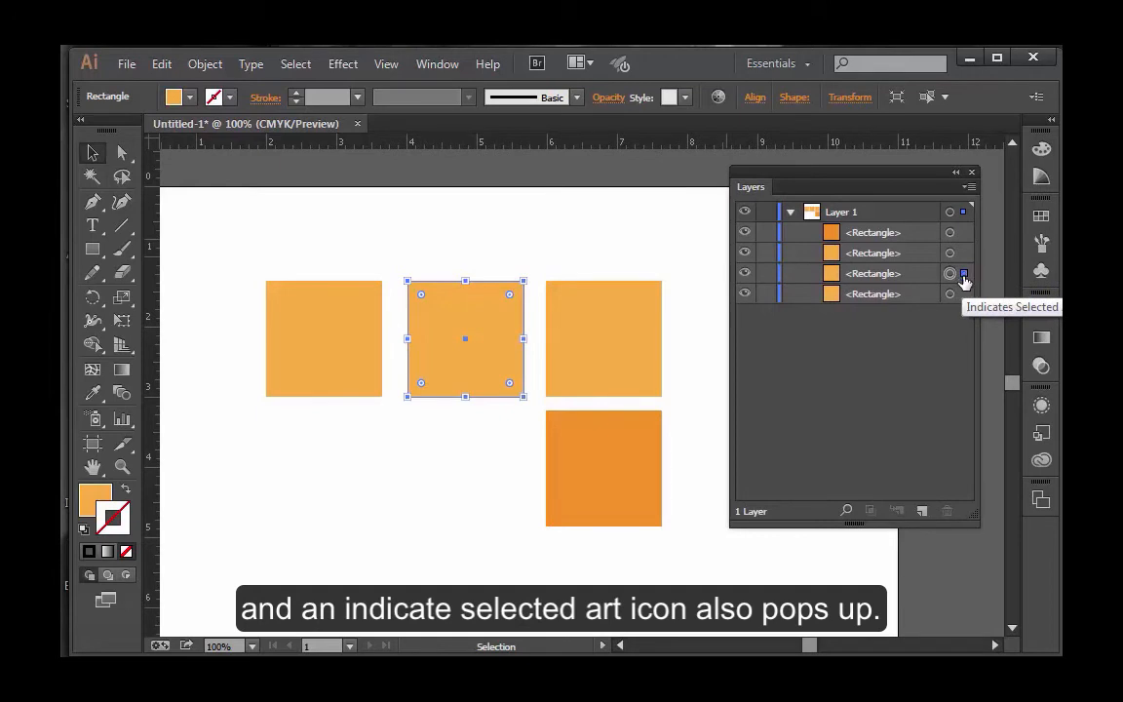
left_click(951, 294)
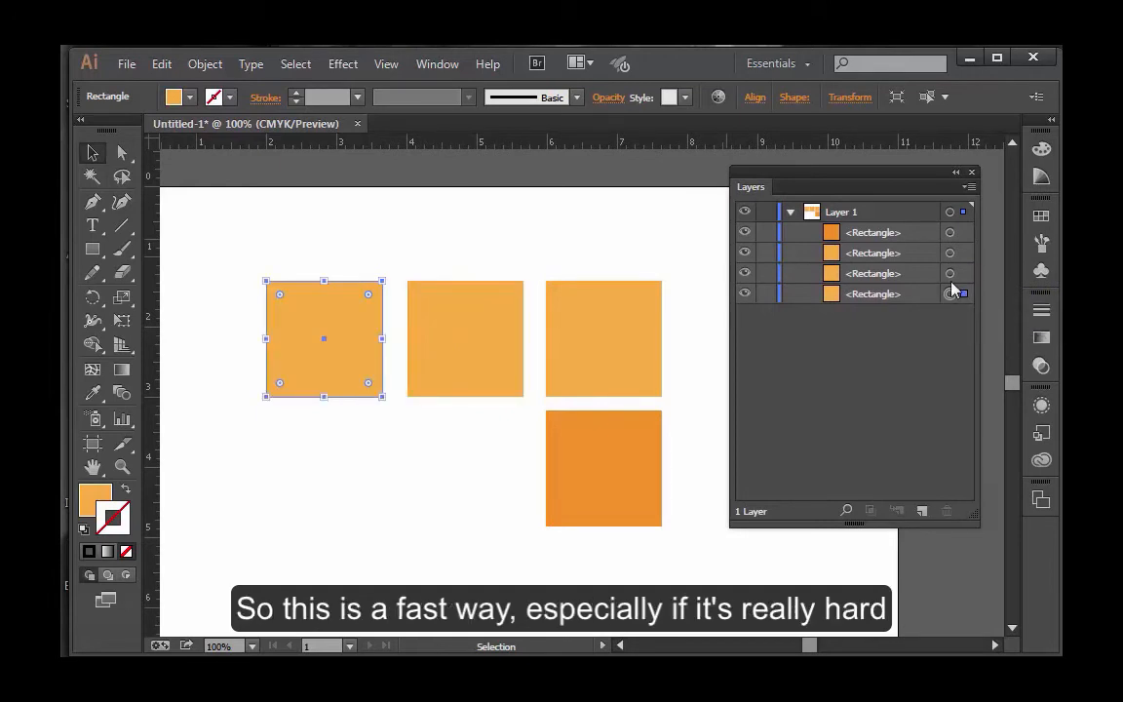
left_click(952, 252)
left_click(951, 234)
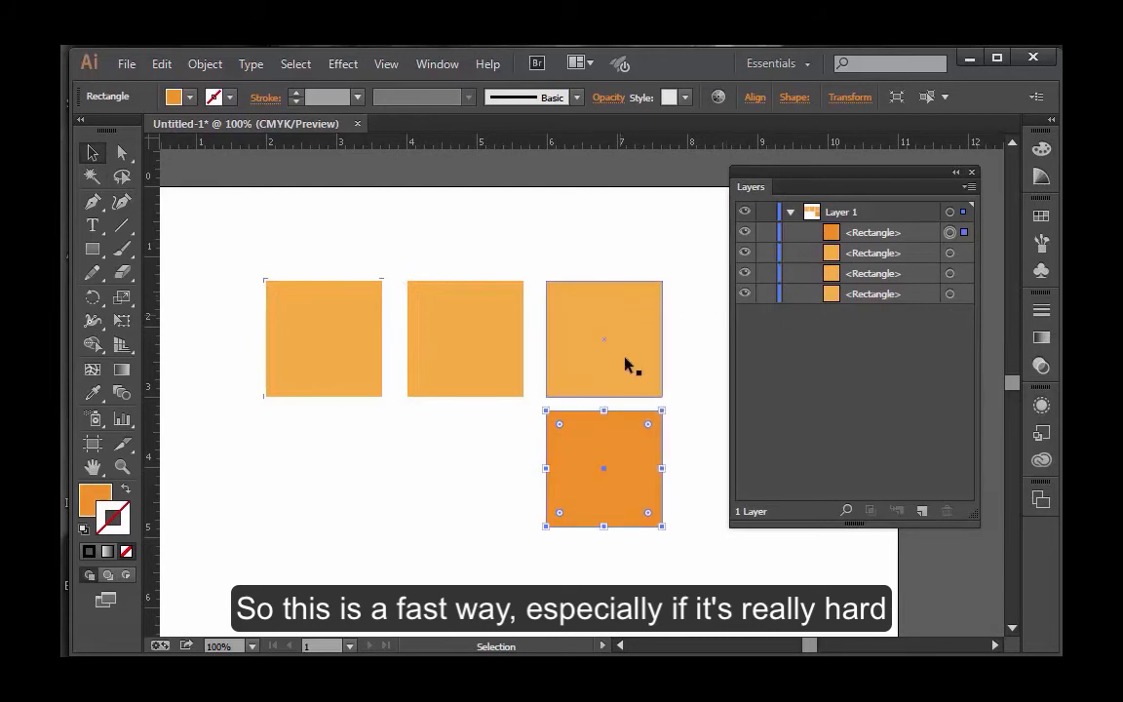
Select the third upper square through its target in Layer 1 and look up the Arrange commands for it.
left_click(951, 253)
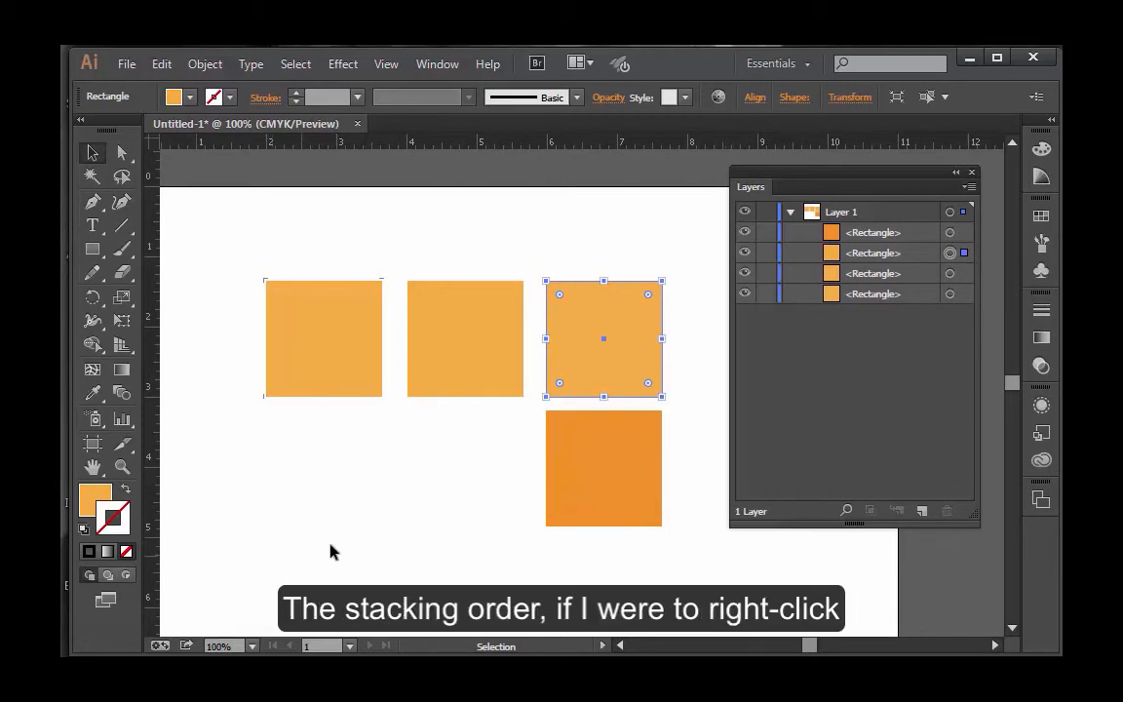
right_click(482, 364)
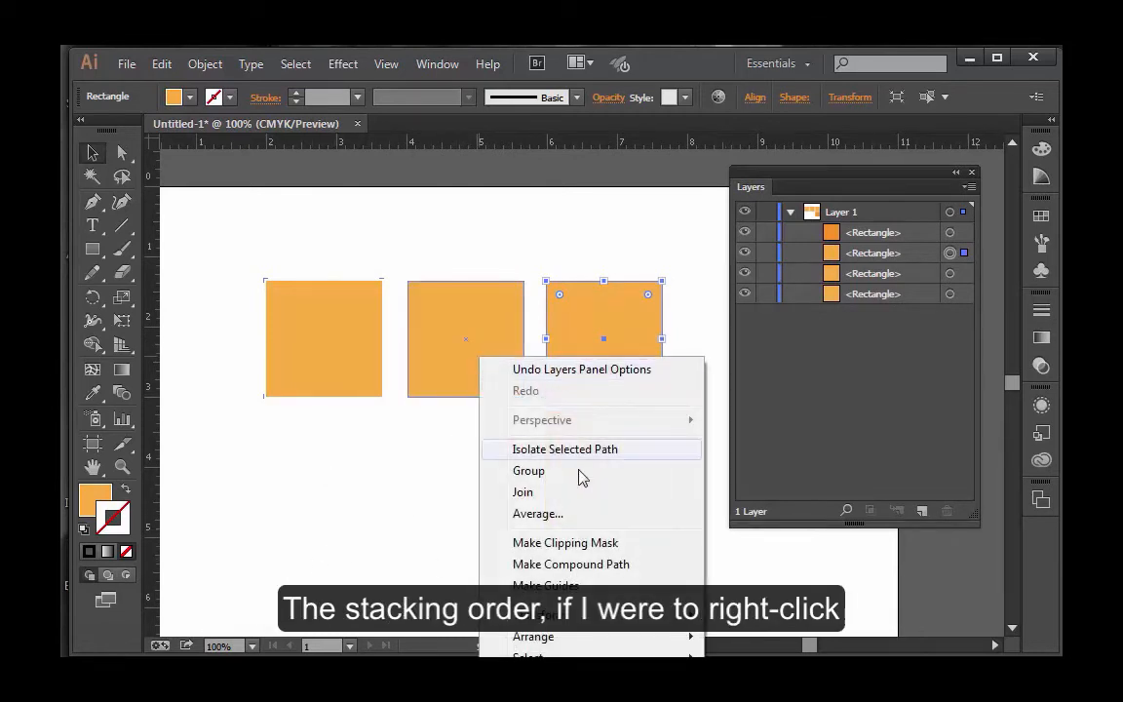
mouse_move(551, 639)
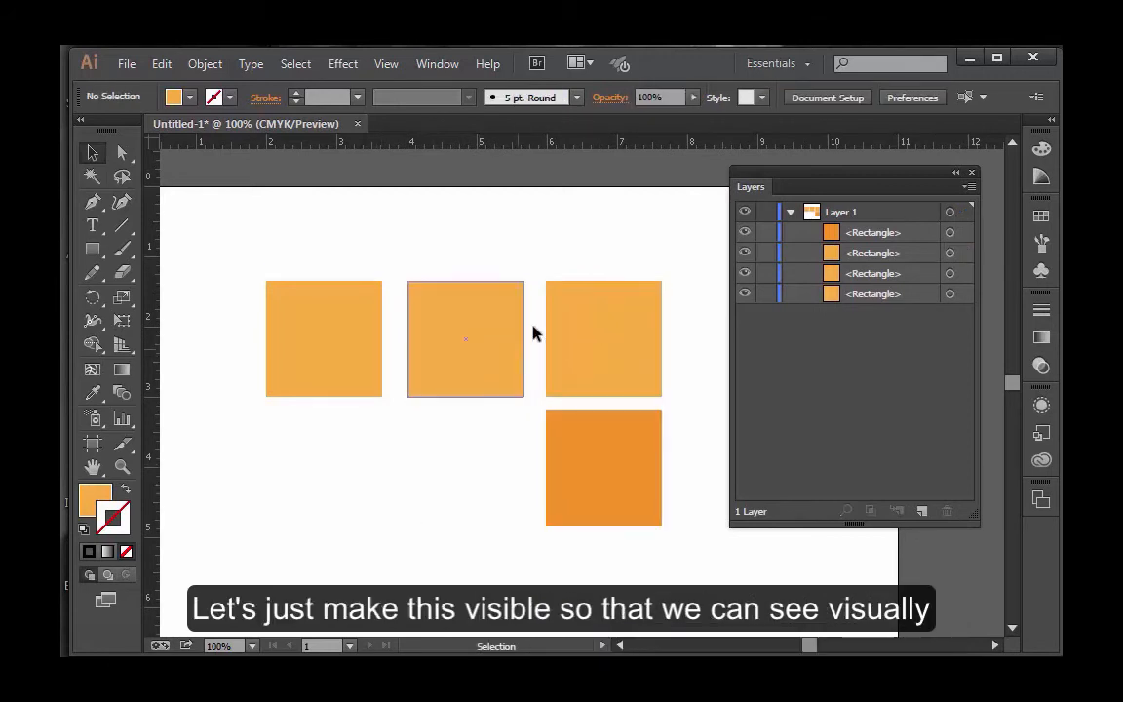
Give the third square in the upper row a magenta fill and set its stroke to None.
left_click(579, 344)
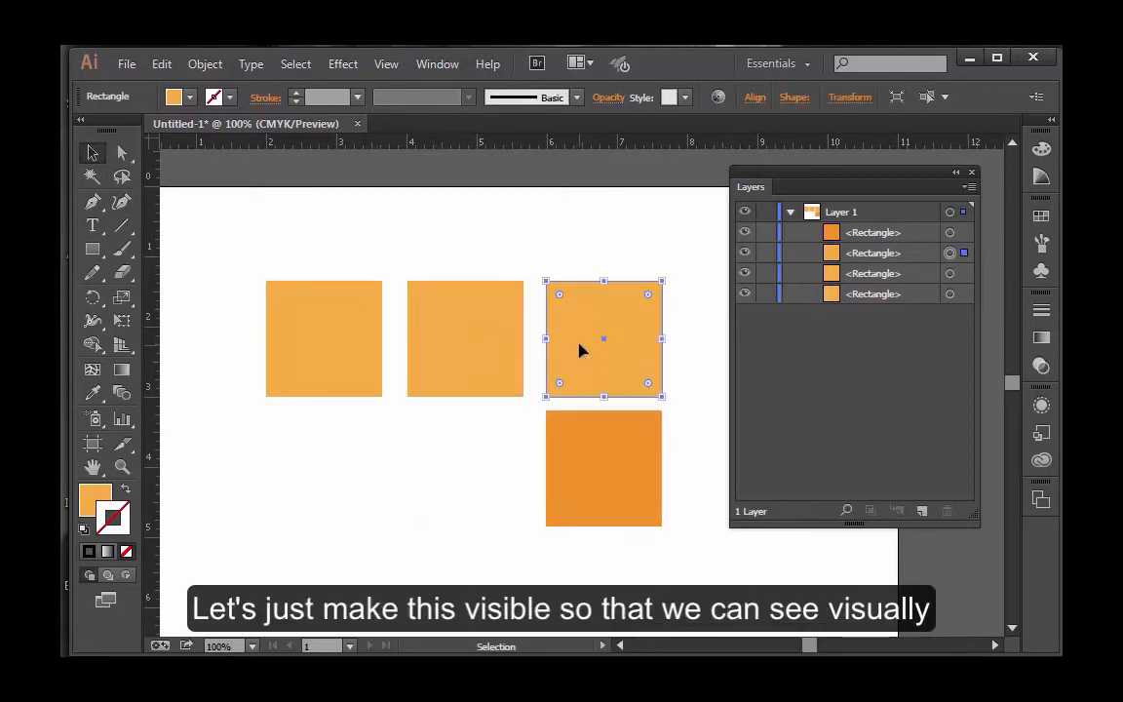
left_click(1041, 215)
left_click(921, 258)
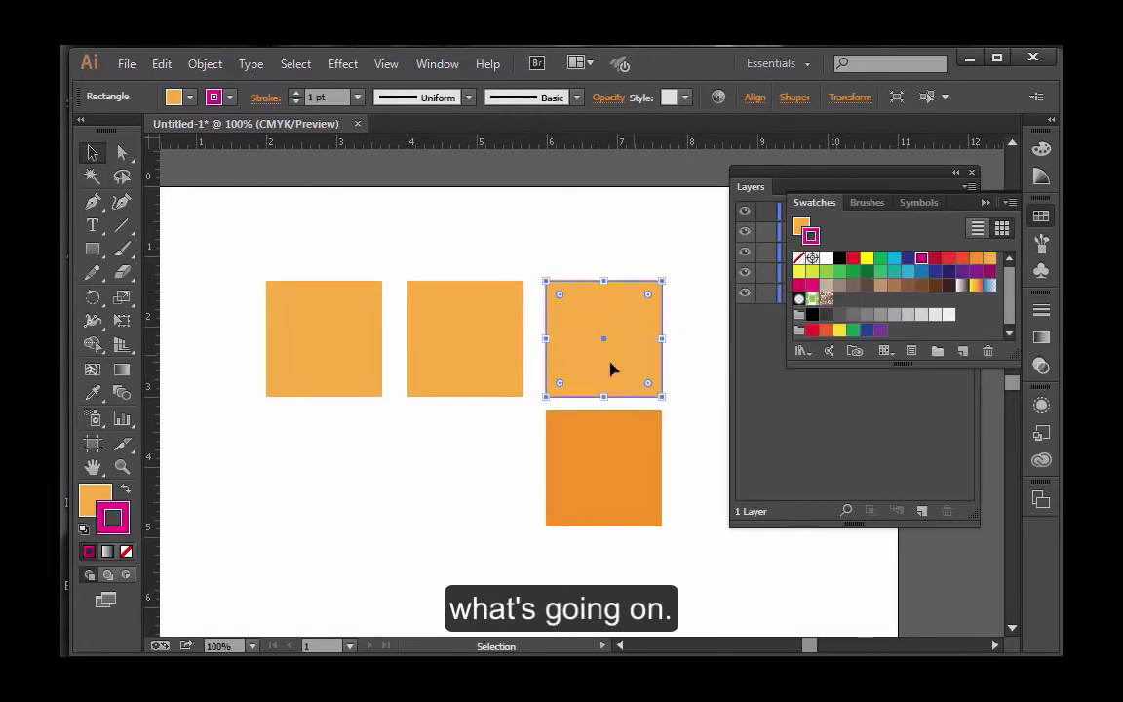
key("shift+x")
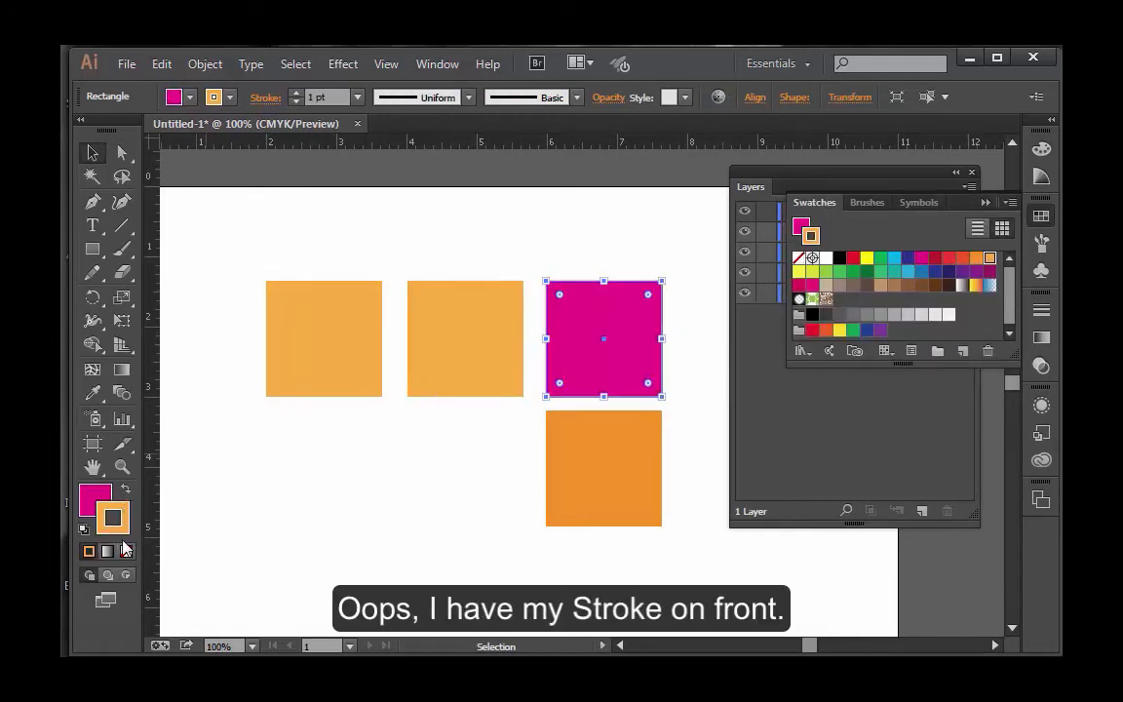
left_click(125, 551)
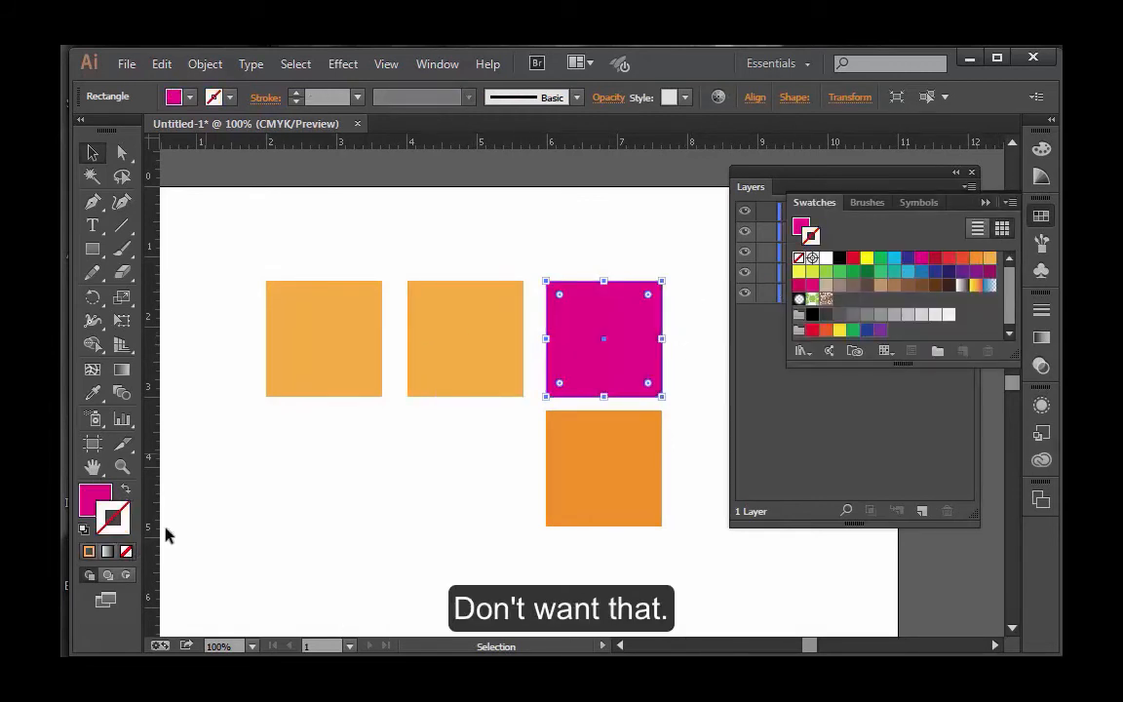
Give the lower darker orange square a purple fill, set its stroke to None and make Fill the active attribute.
left_click(560, 471)
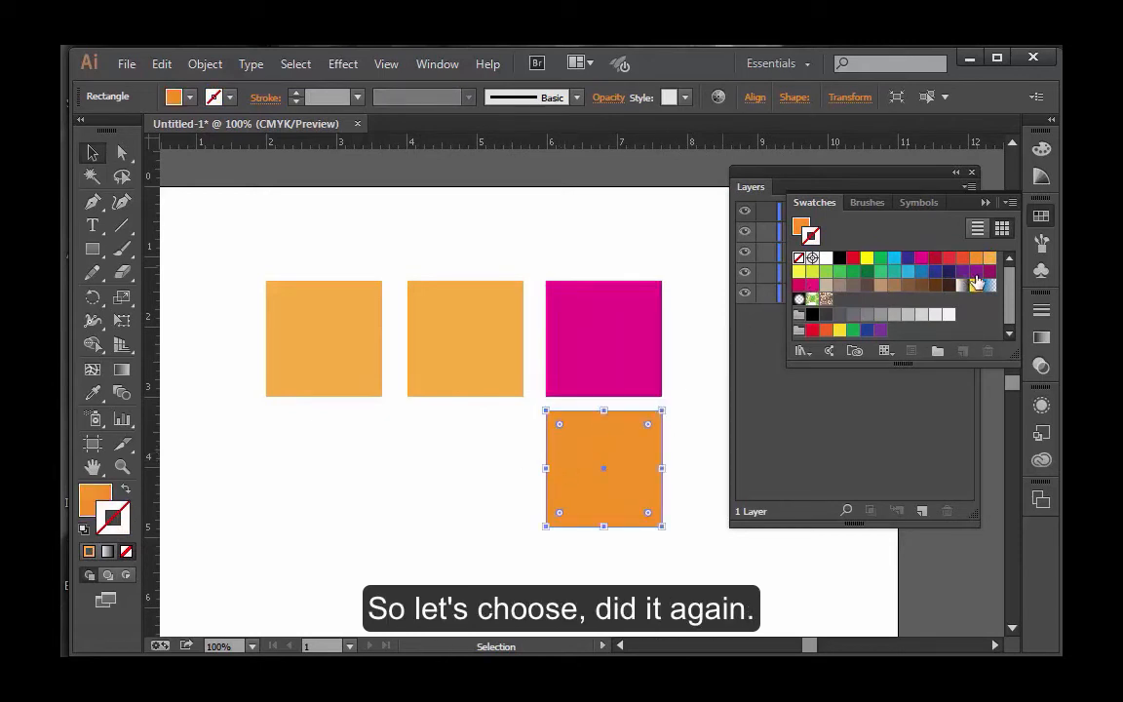
left_click(976, 271)
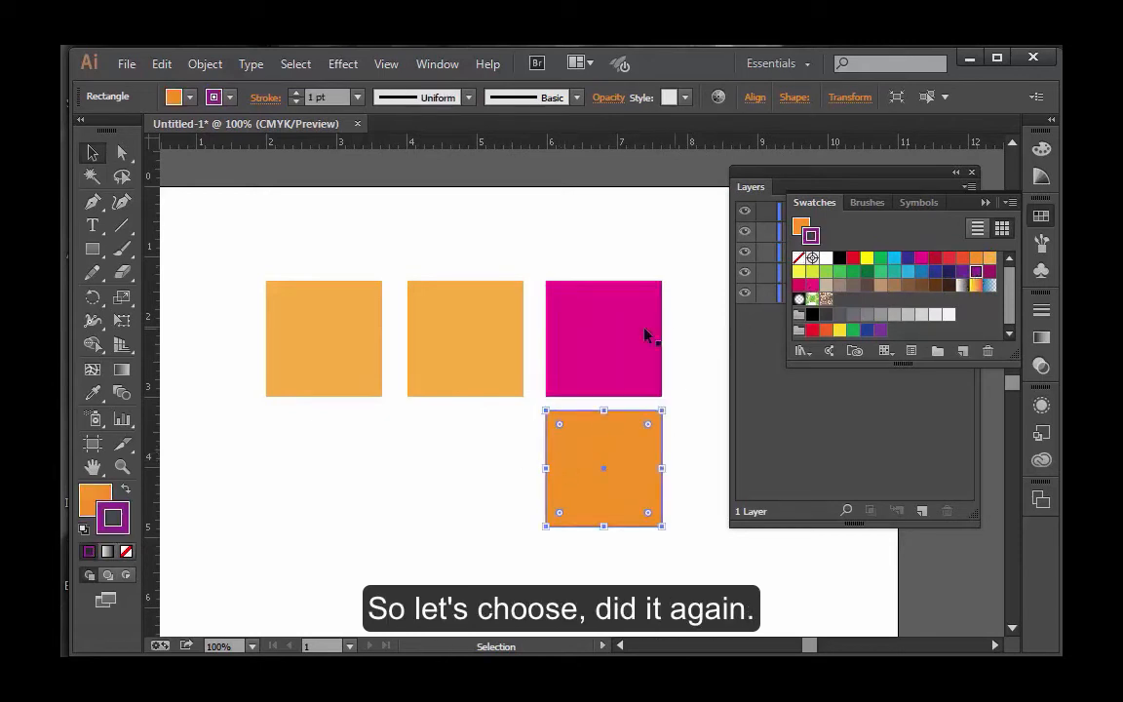
left_click(123, 491)
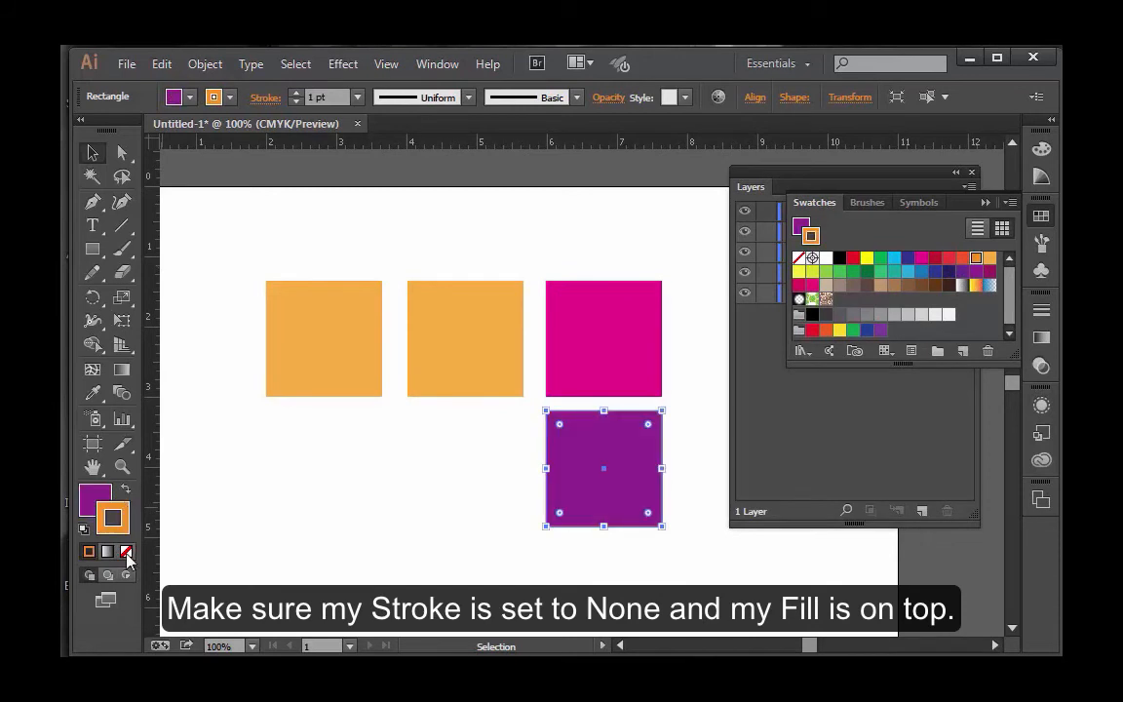
left_click(126, 553)
left_click(94, 497)
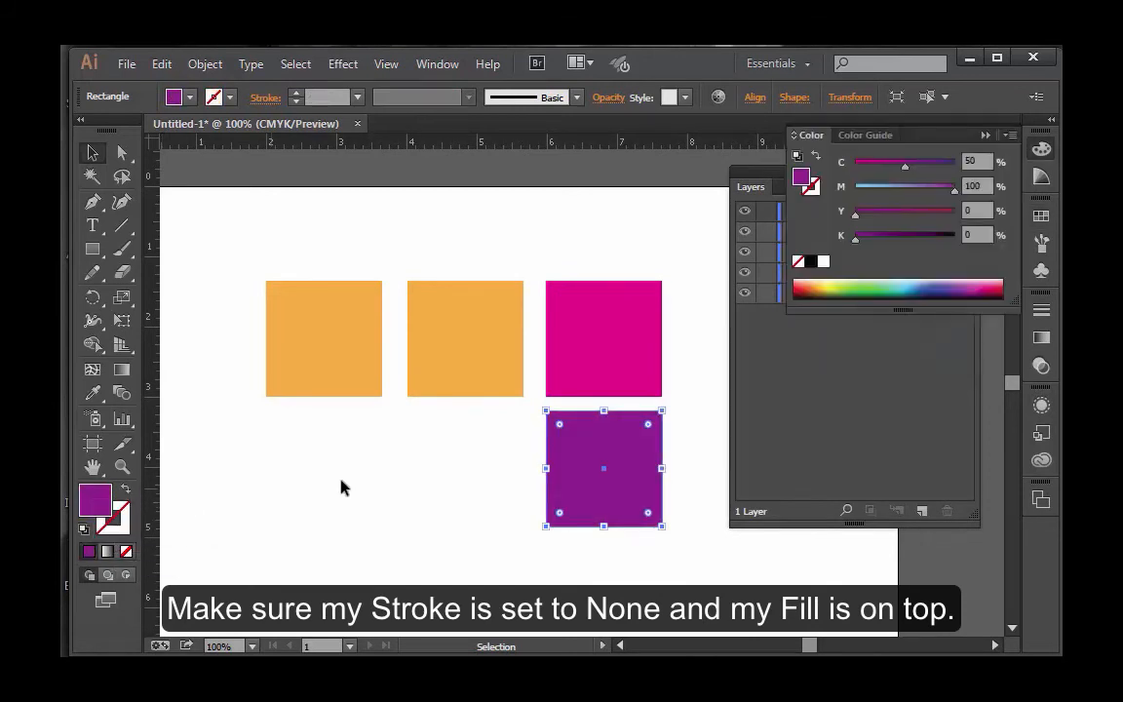
Fill the middle square of the upper row with the blue swatch and deselect it.
left_click(470, 360)
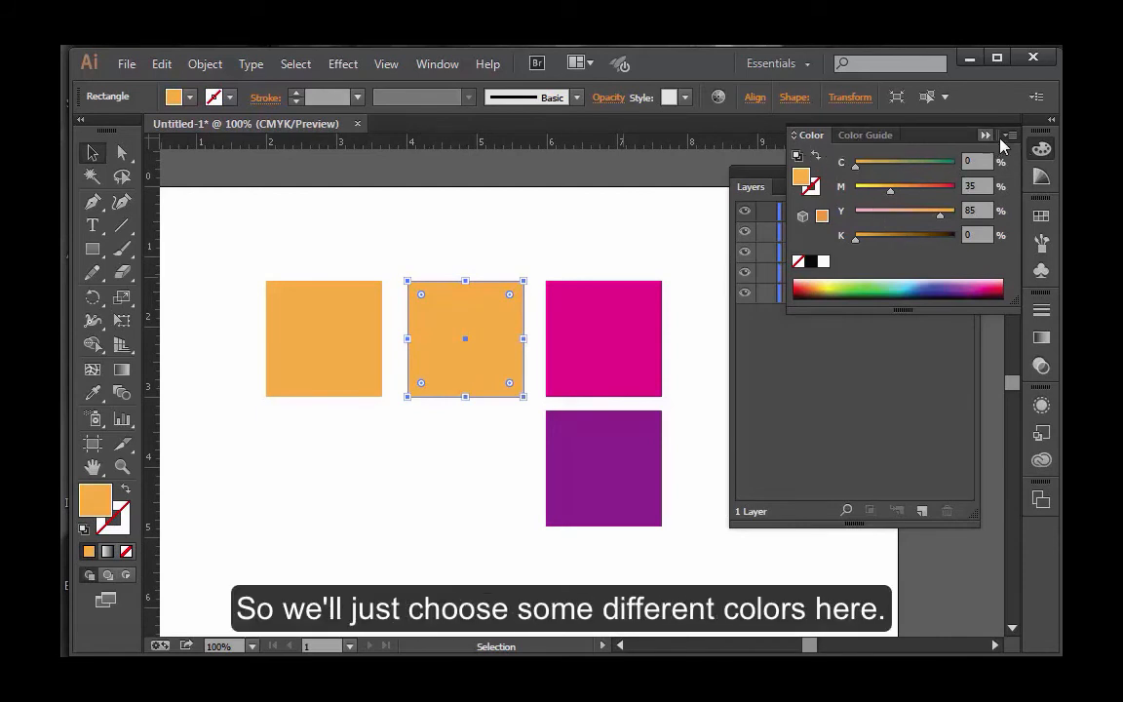
left_click(1041, 215)
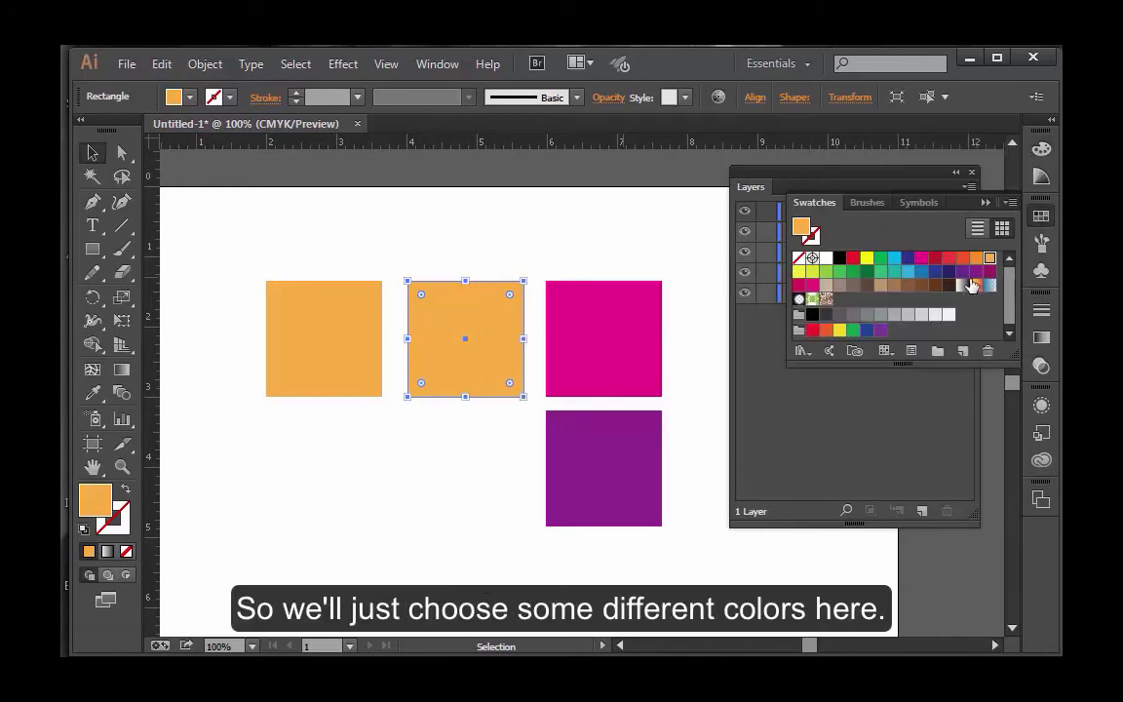
left_click(963, 271)
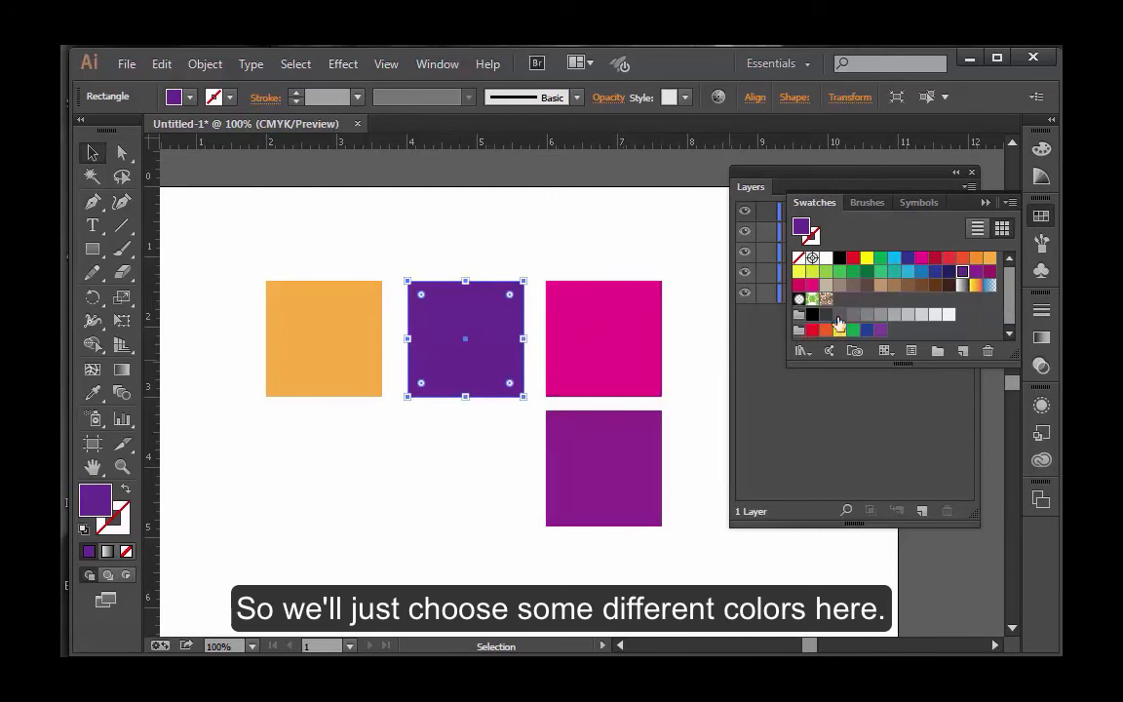
left_click(923, 272)
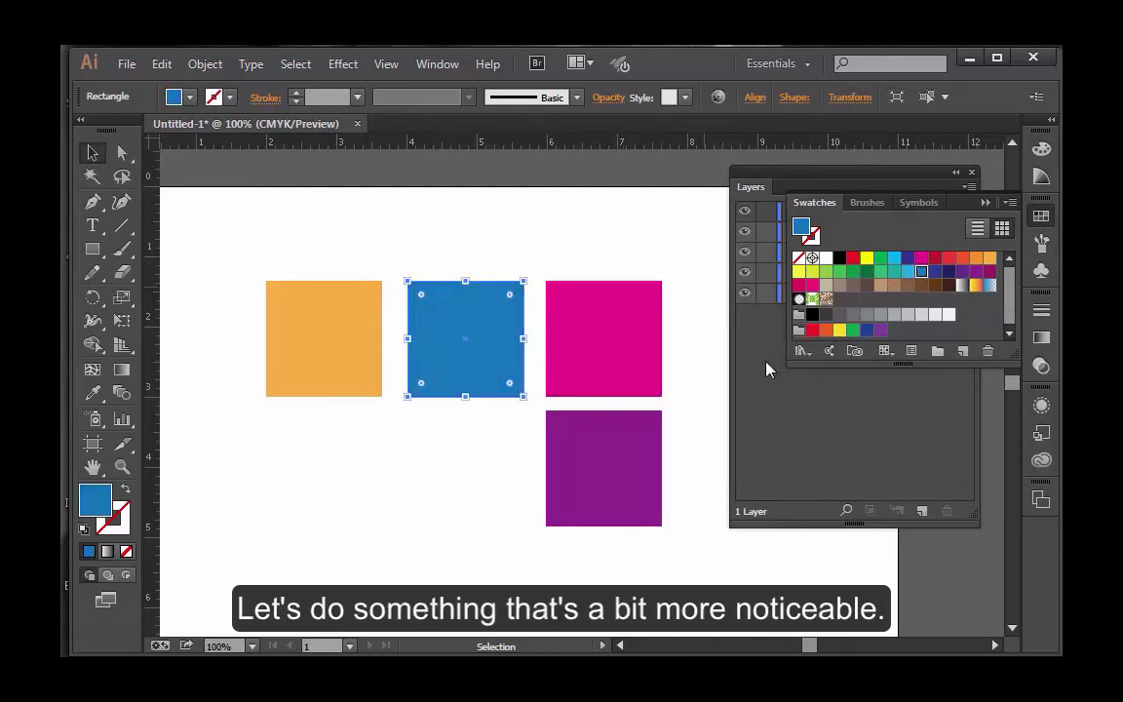
left_click(452, 474)
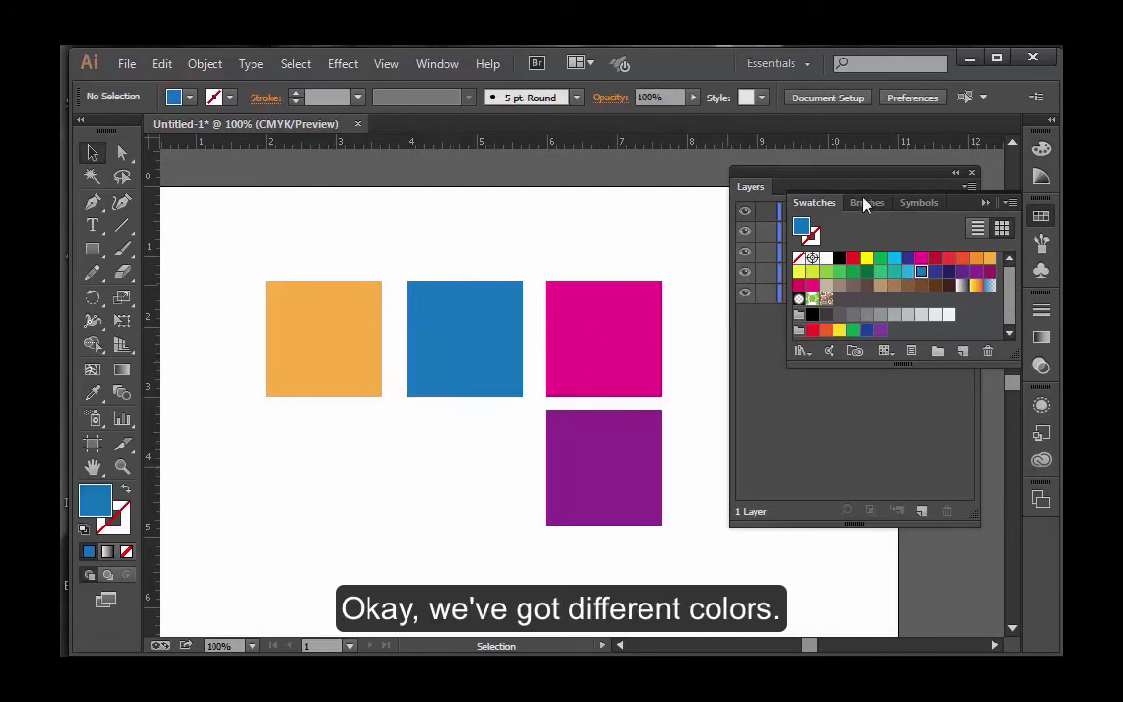
Collapse the Swatches panel and bring the orange square to the front of the stacking order with Arrange.
left_click(987, 202)
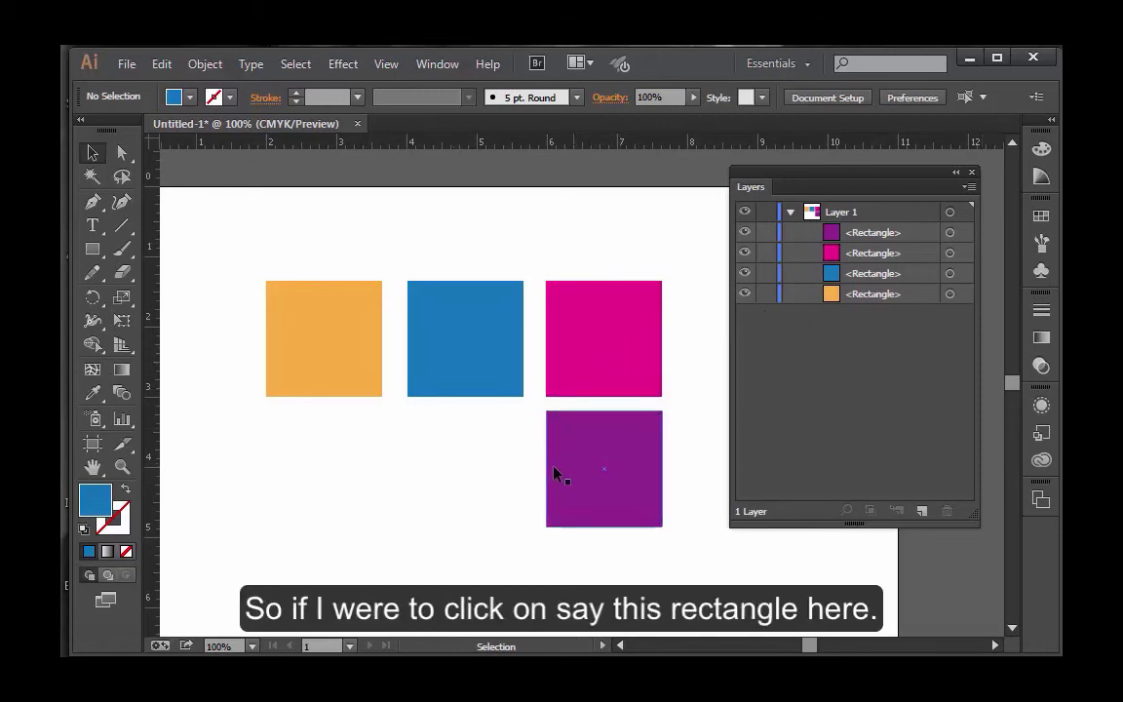
left_click(331, 366)
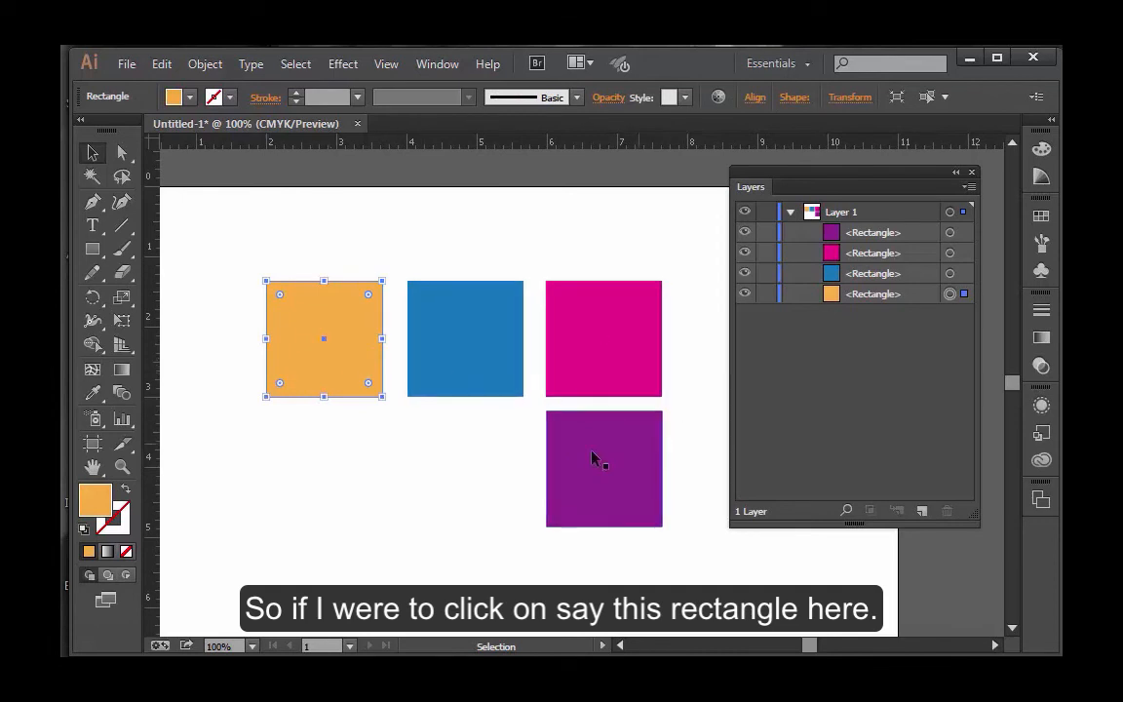
right_click(355, 373)
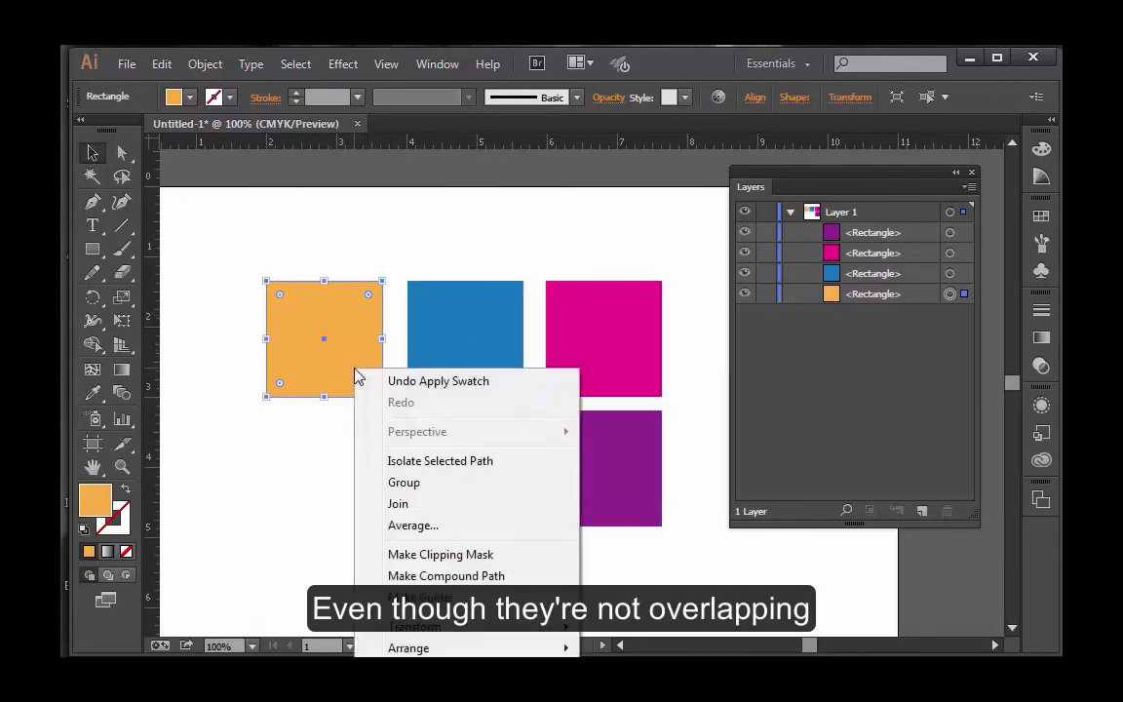
mouse_move(469, 651)
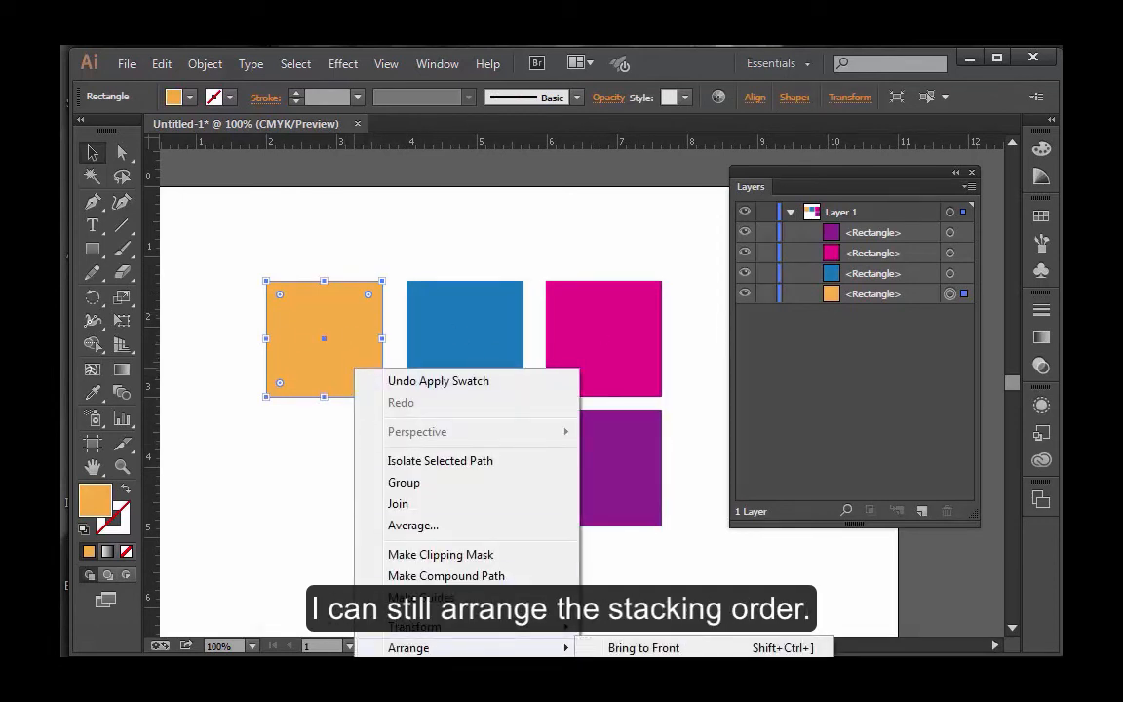
left_click(644, 648)
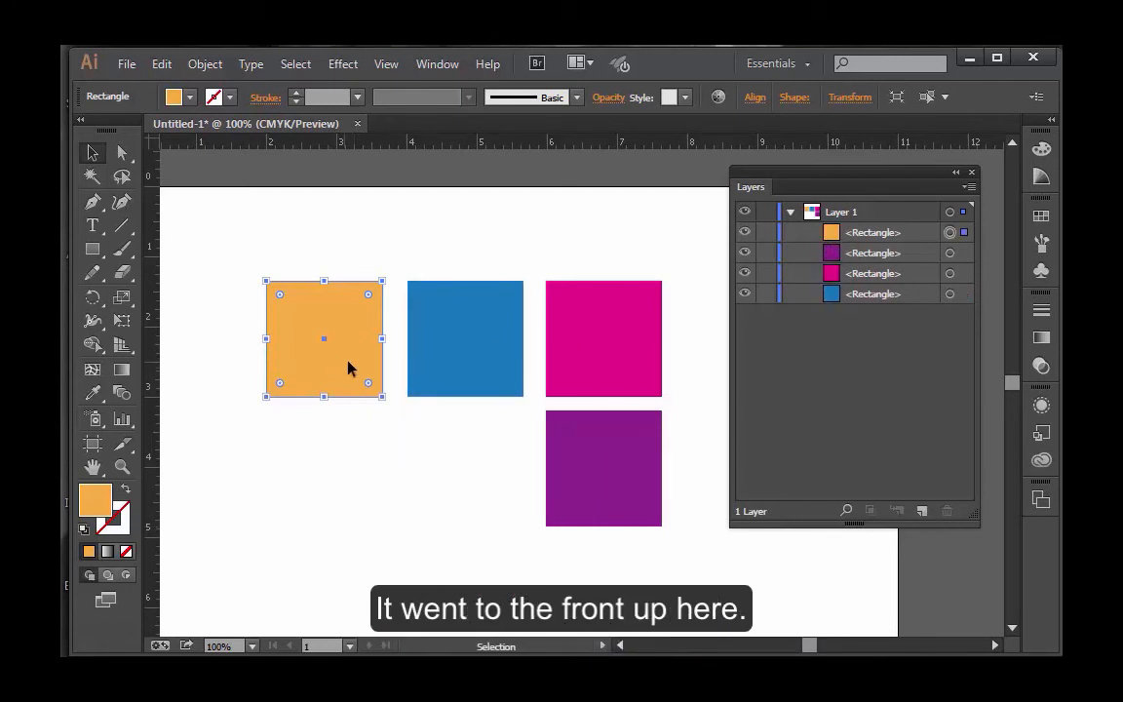
Move the orange, magenta and purple squares so they overlap one another around the blue square, and deselect.
left_click_drag(349, 367, 465, 425)
left_click_drag(574, 355, 424, 471)
left_click_drag(652, 432, 556, 374)
left_click(626, 533)
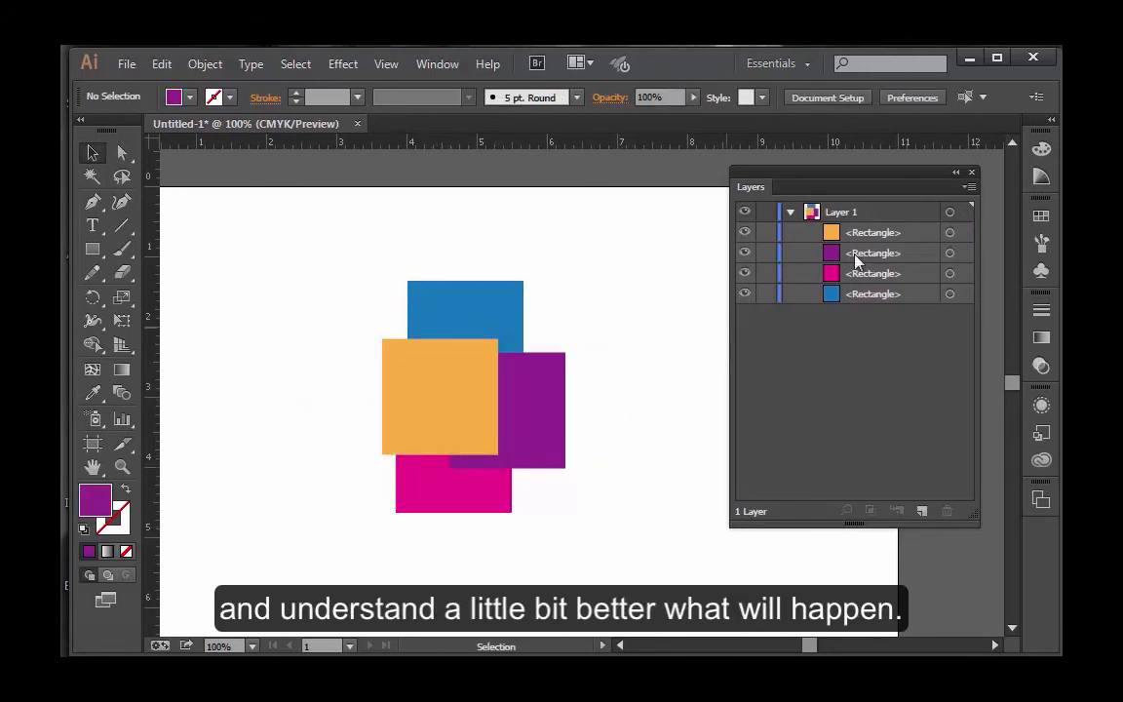
right_click(541, 403)
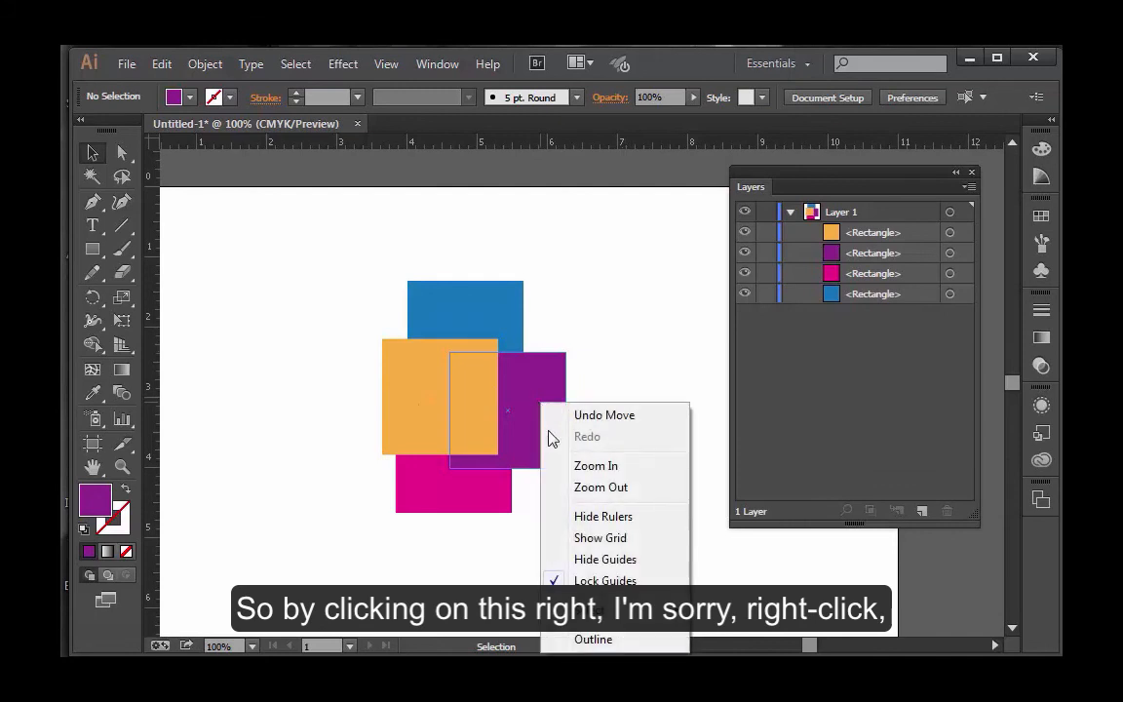
left_click(617, 347)
right_click(553, 381)
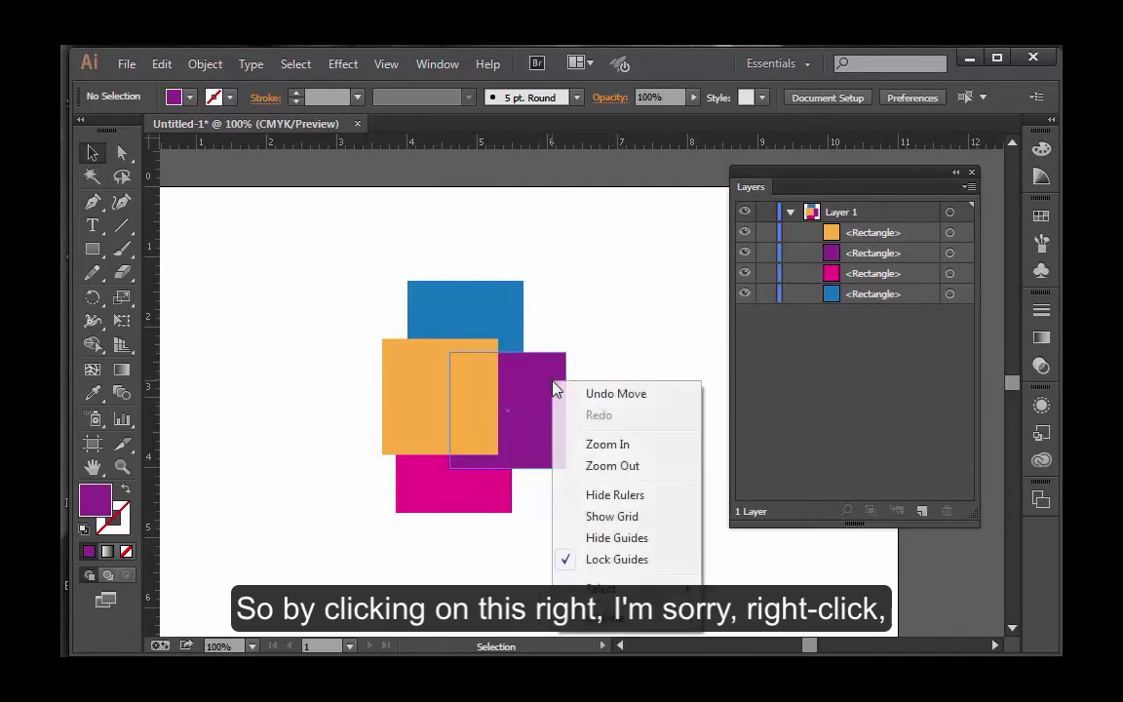
left_click(624, 329)
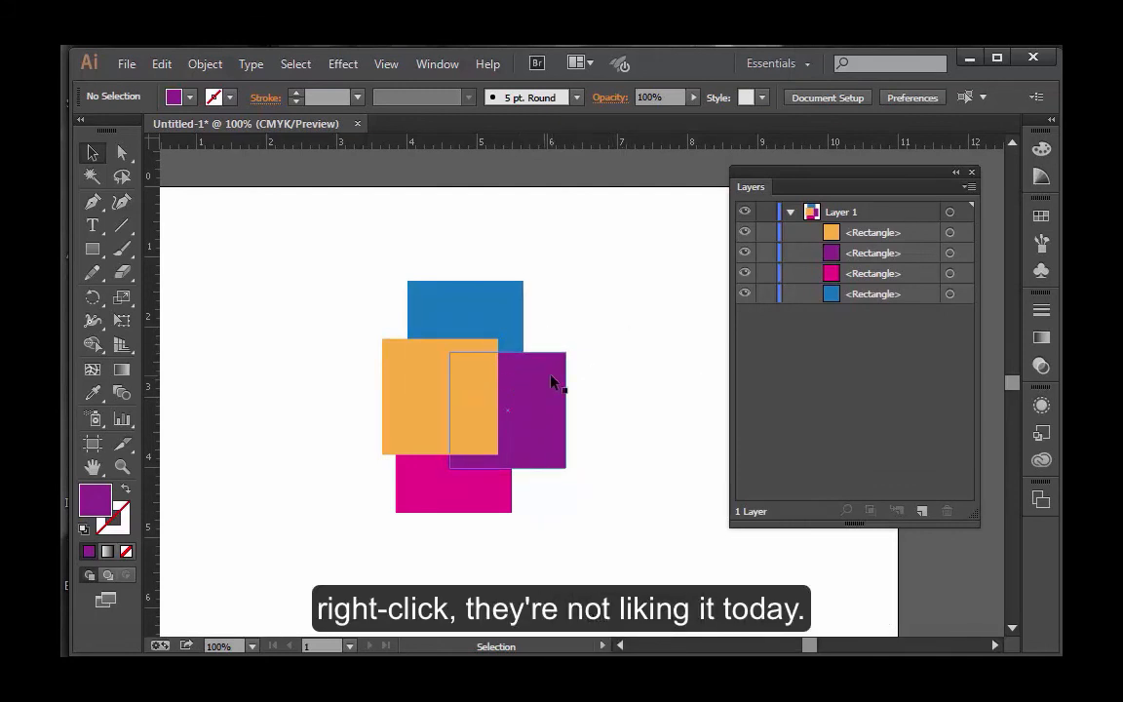
Select the purple square, bring it to the front with Arrange, and deselect it.
left_click(546, 445)
right_click(545, 446)
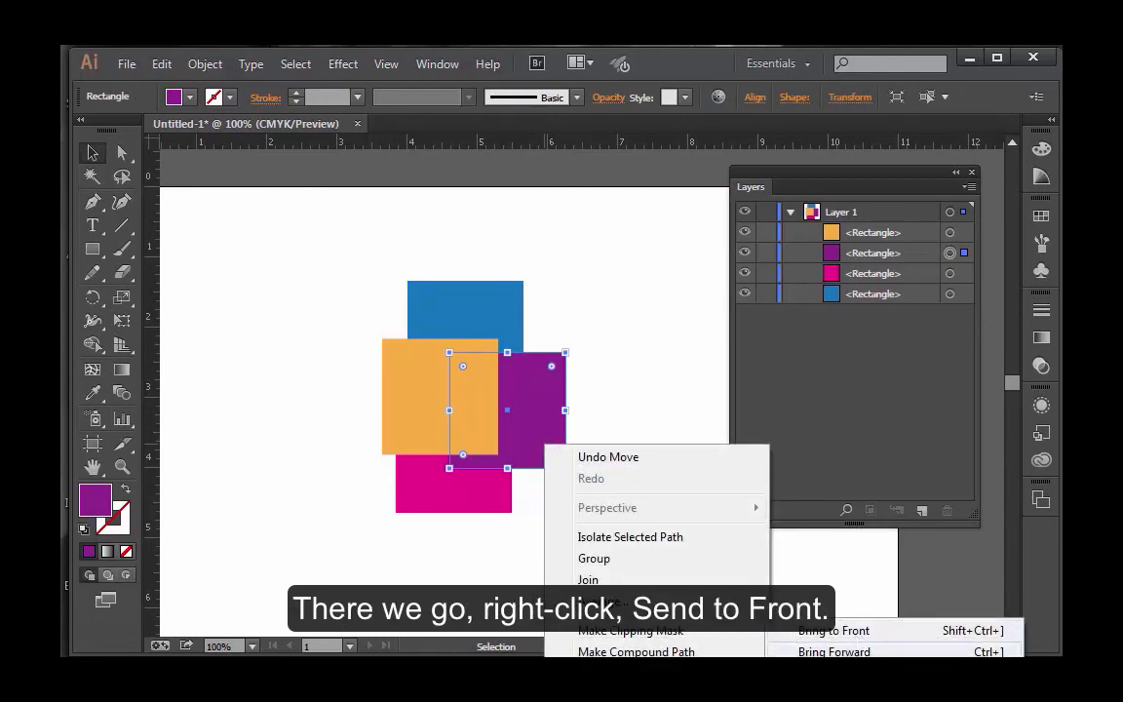
left_click(838, 631)
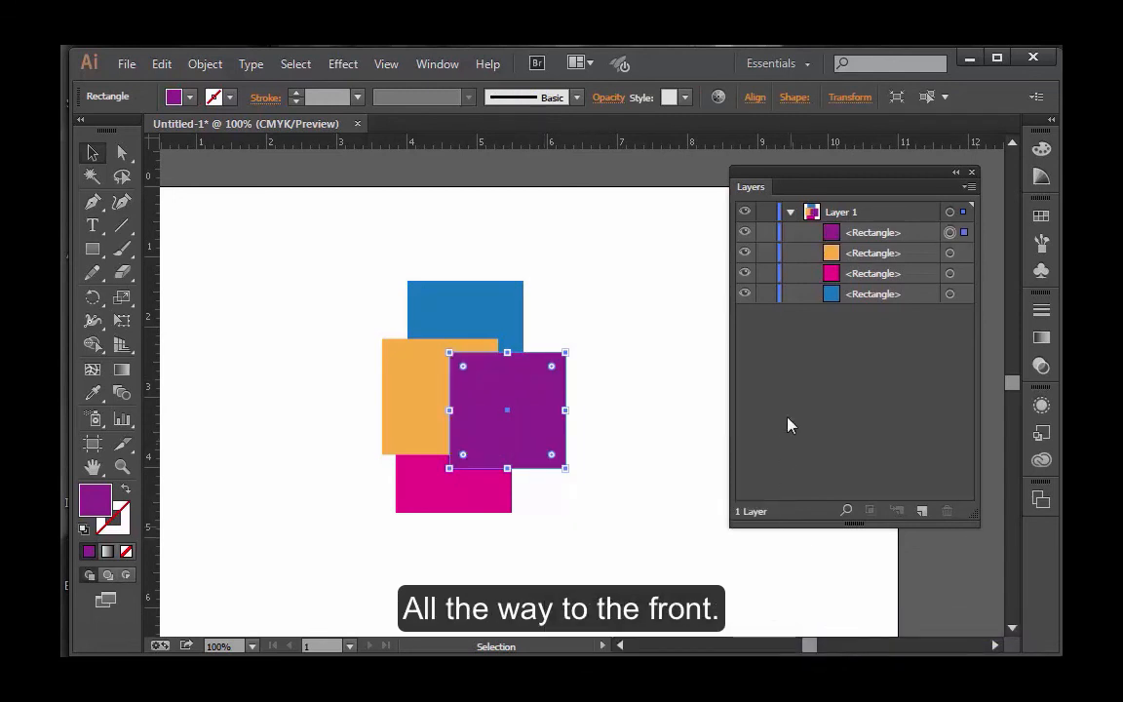
left_click(642, 383)
right_click(502, 296)
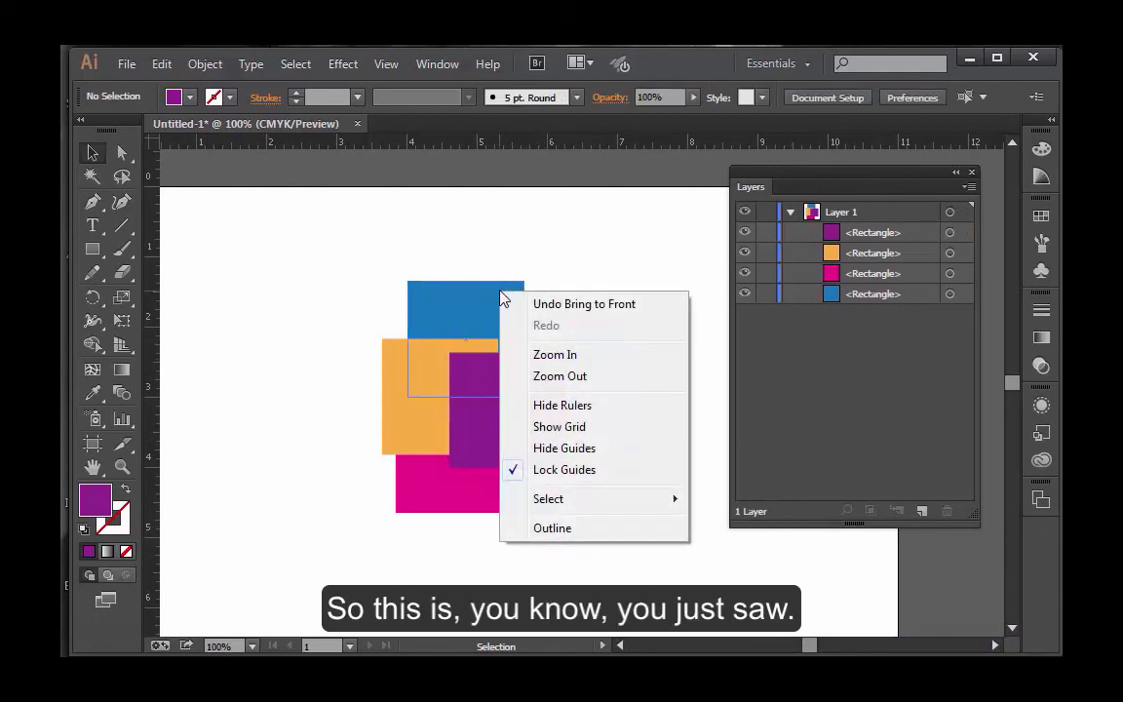
right_click(449, 308)
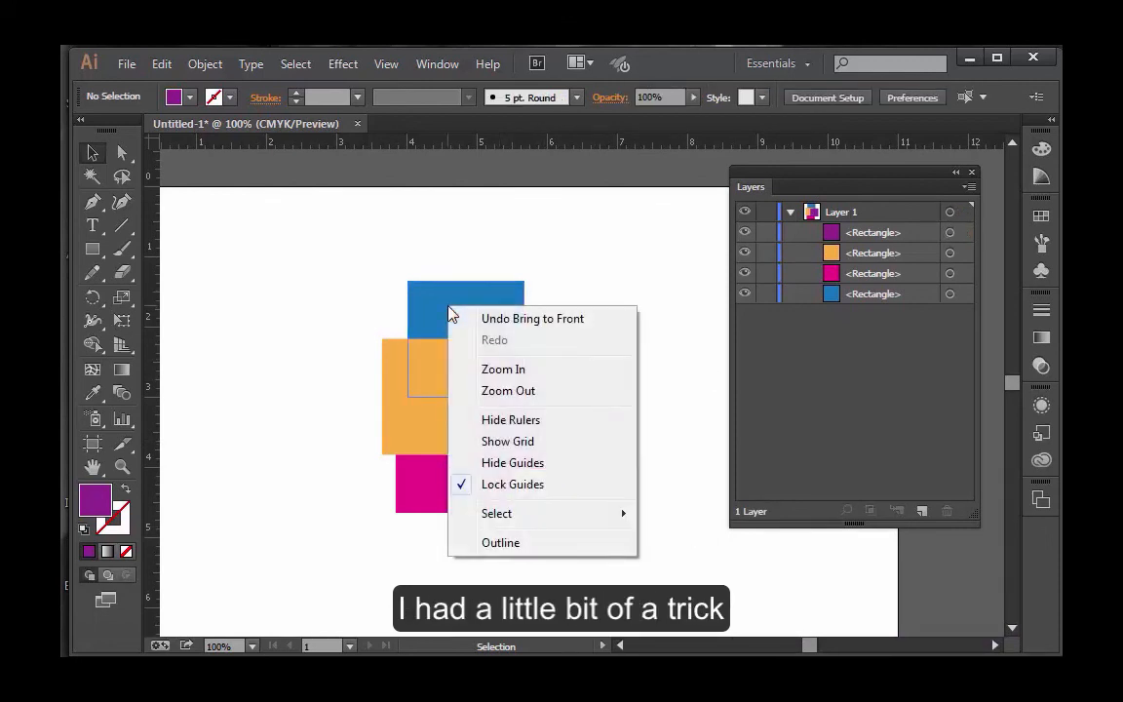
left_click(446, 261)
right_click(443, 312)
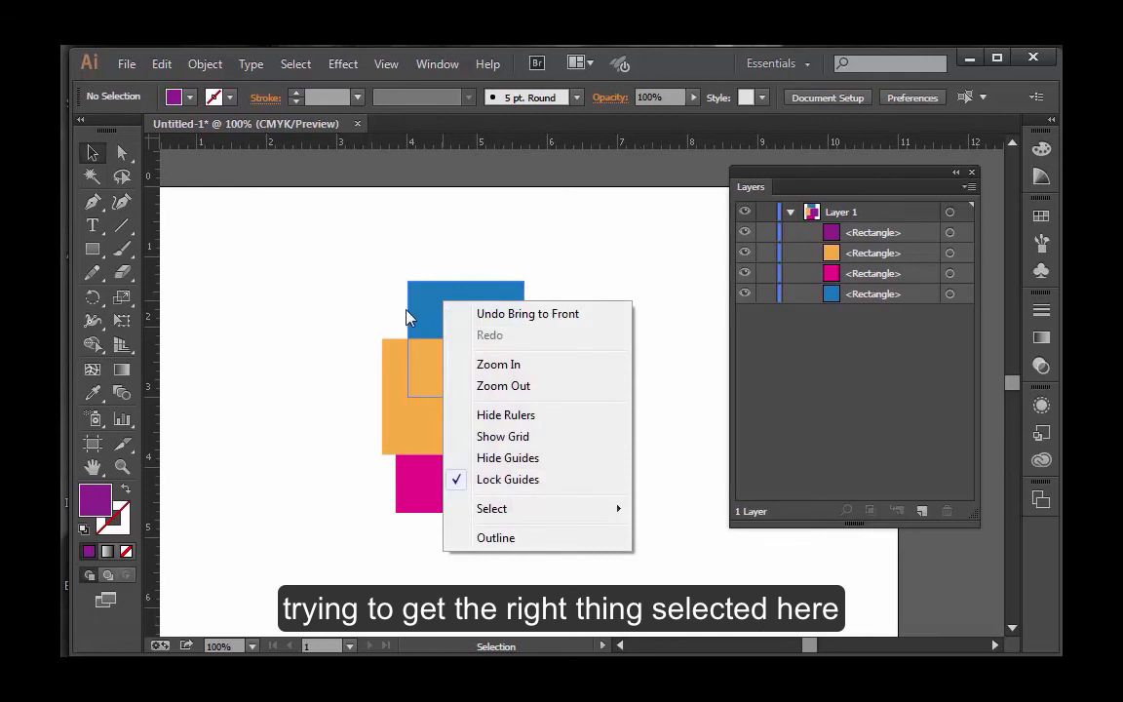
left_click(410, 318)
right_click(421, 318)
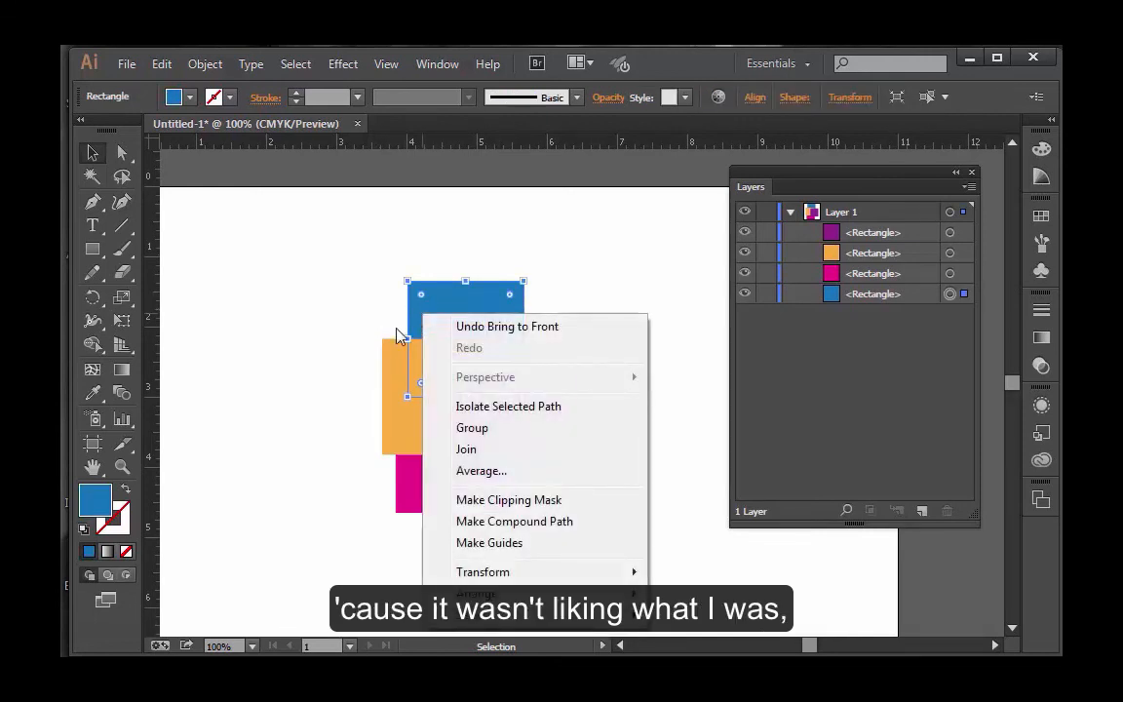
left_click(343, 366)
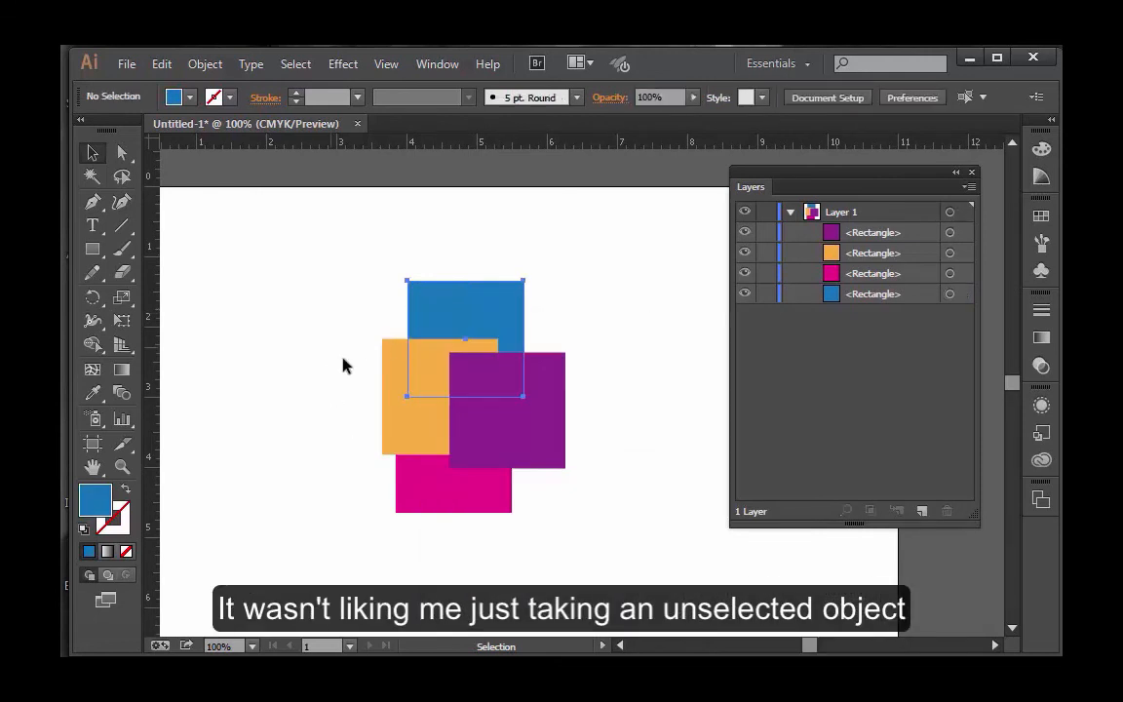
right_click(402, 439)
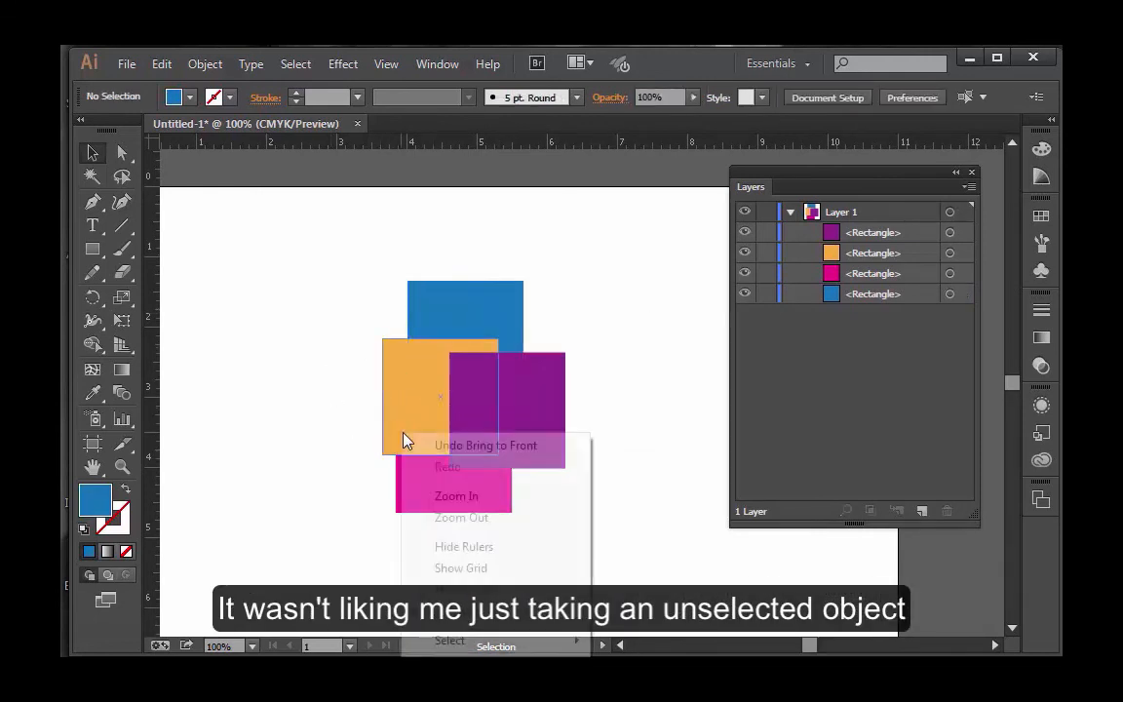
left_click(325, 390)
Shift the orange square slightly to the right and restack the Layer 1 rectangles from front to back as blue, magenta, orange, purple.
left_click_drag(388, 393, 397, 393)
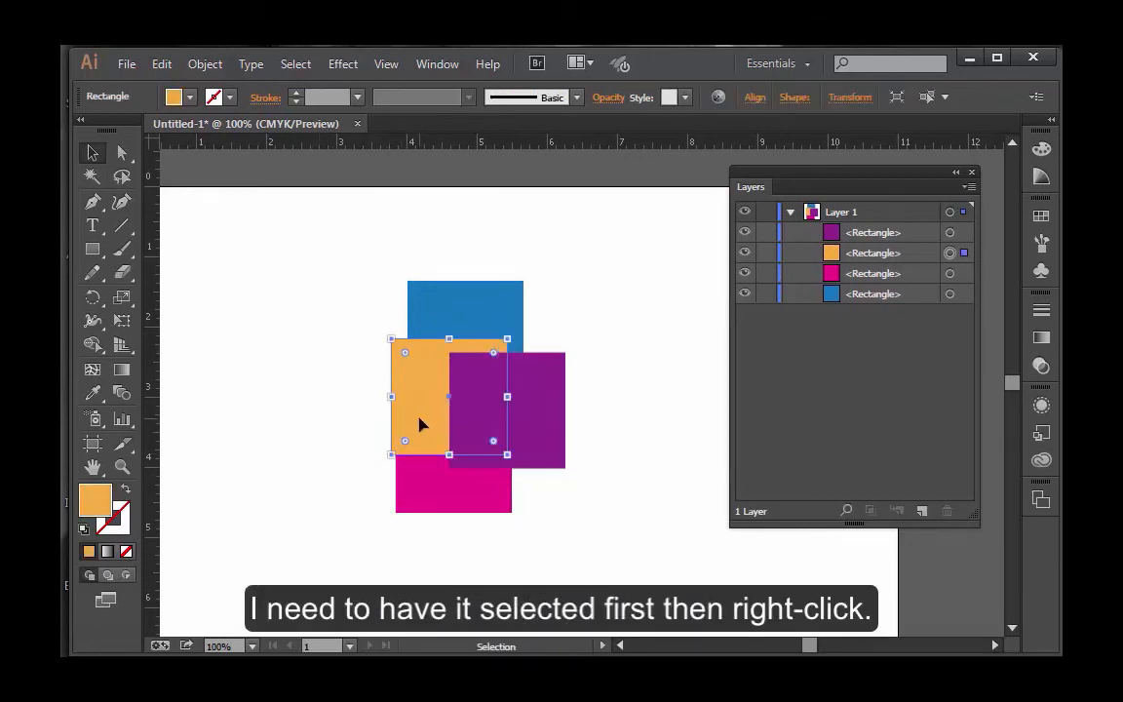
right_click(421, 423)
left_click(359, 441)
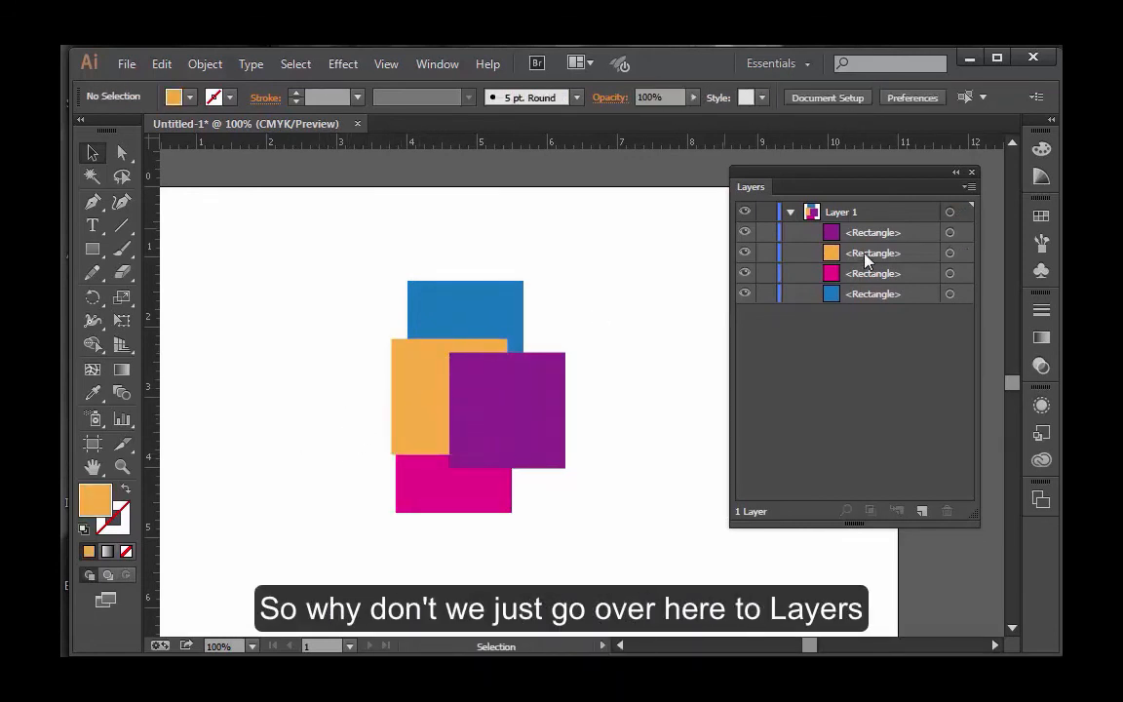
left_click_drag(879, 255, 860, 227)
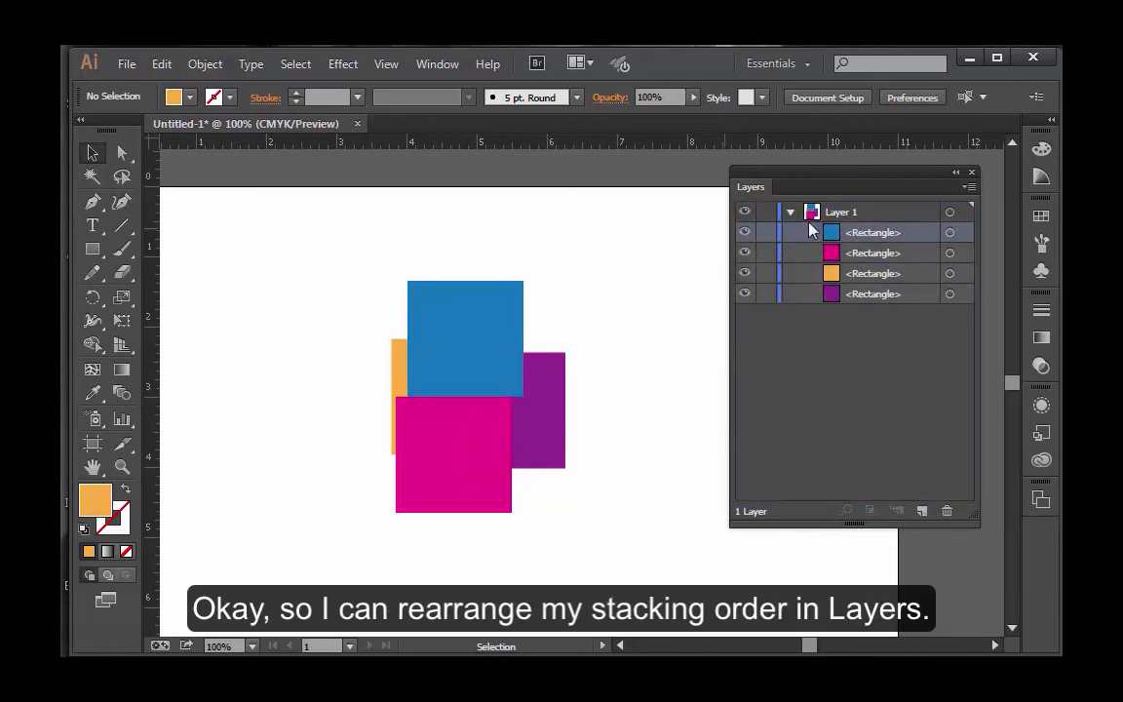
Spread the overlapping squares by moving blue to the upper left, magenta to the lower left and purple slightly down and left, leaving orange in place.
left_click_drag(483, 338, 496, 332)
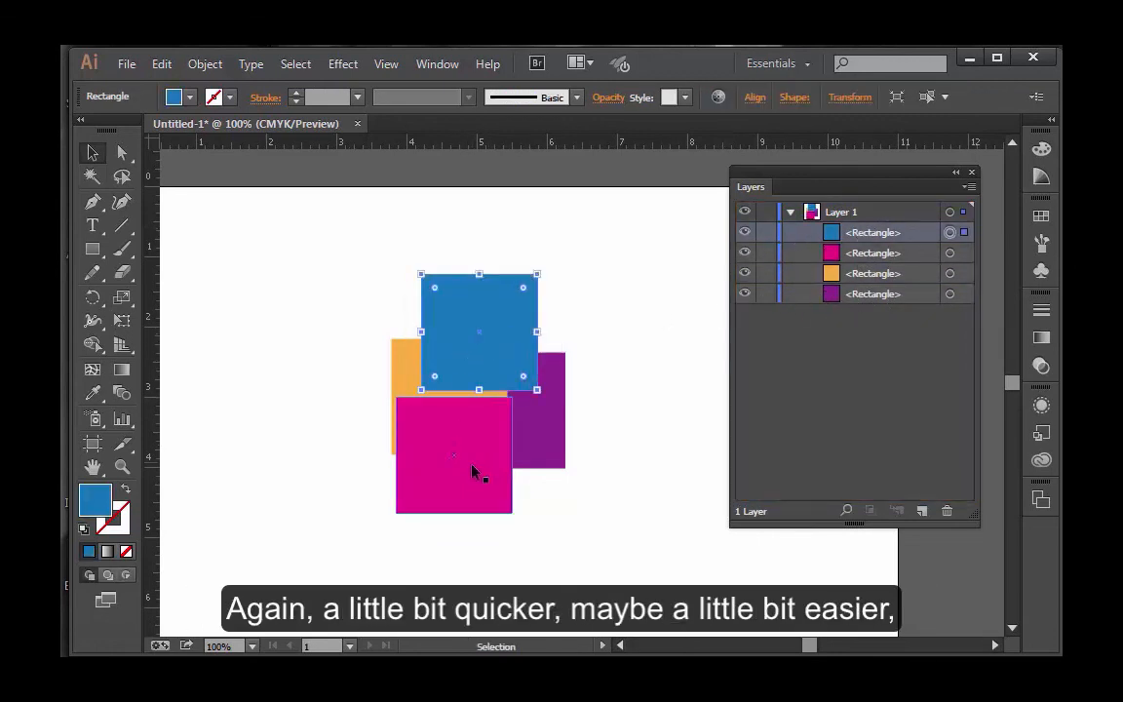
left_click_drag(466, 478, 401, 499)
left_click(575, 561)
left_click_drag(535, 464, 517, 508)
left_click(605, 516)
left_click_drag(481, 332, 401, 328)
left_click(577, 353)
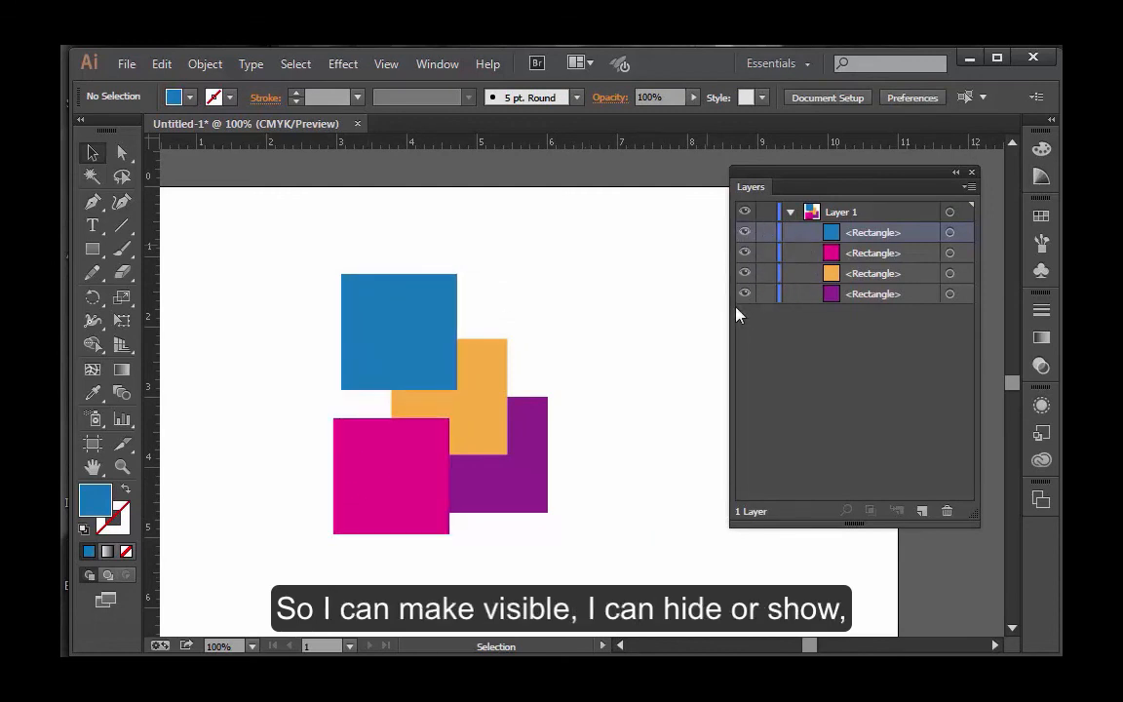
Lock the blue rectangle in Layer 1 and restack the magenta rectangle directly below the orange one.
left_click(766, 256)
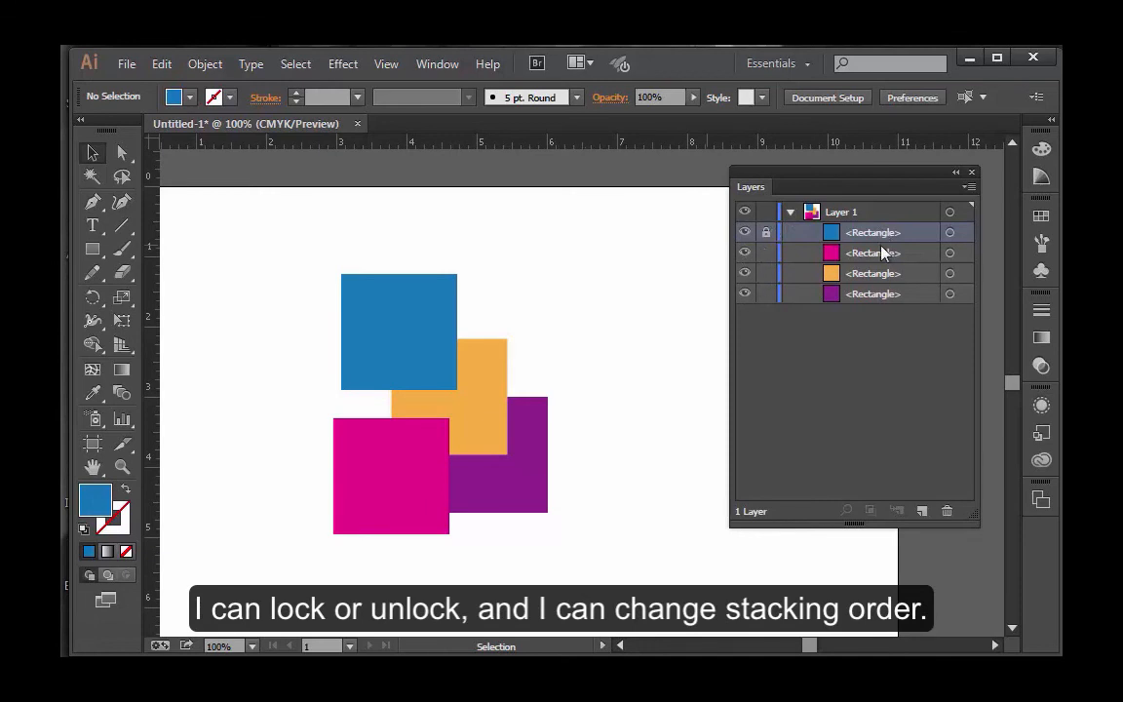
left_click_drag(883, 251, 875, 285)
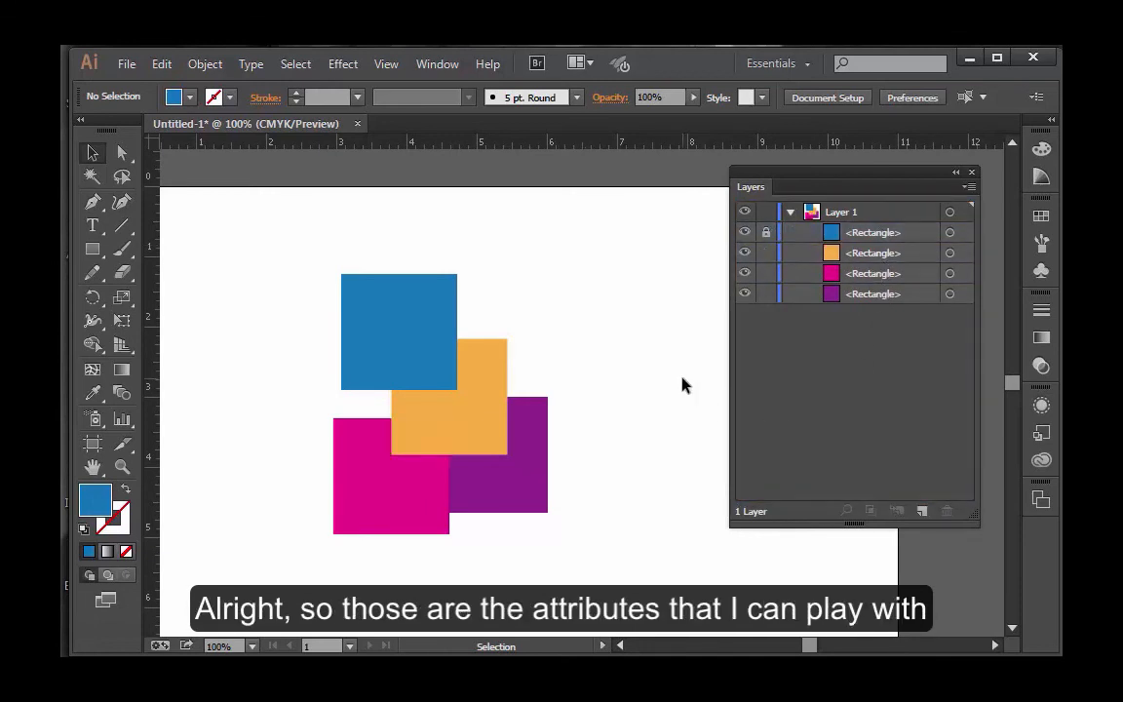